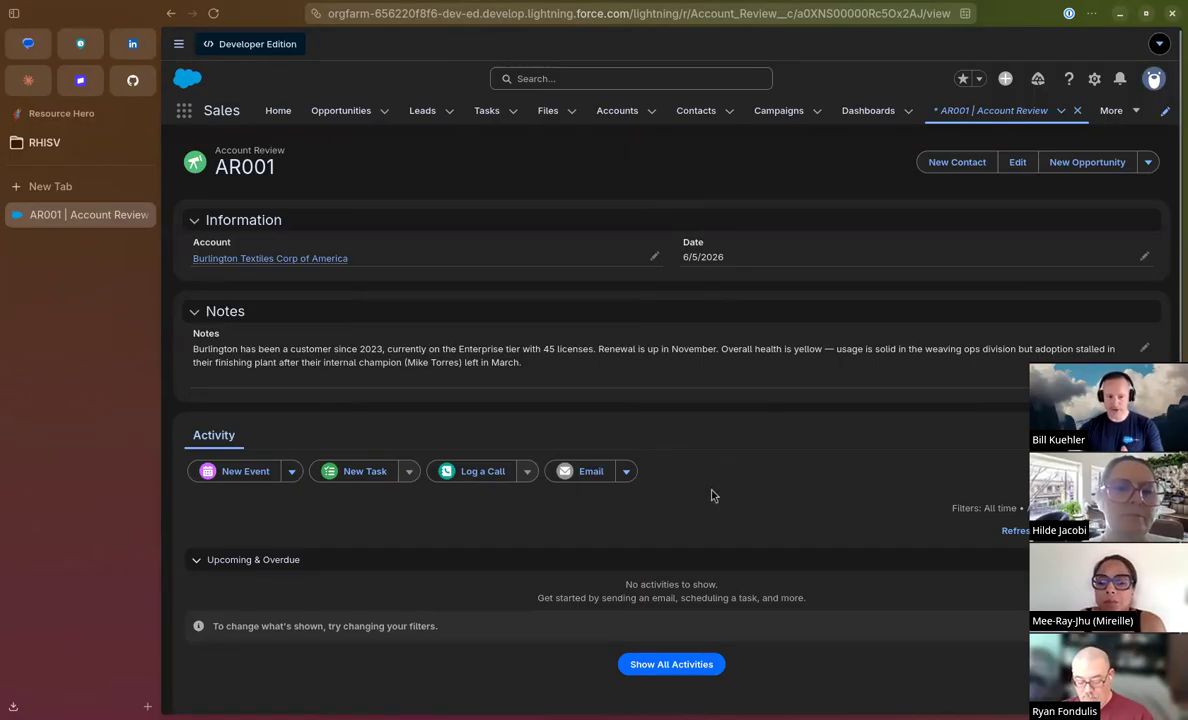
Open Salesforce Setup, search the setup pages for "flow" and open the Flows page under Process Automation
left_click(1094, 78)
left_click(996, 140)
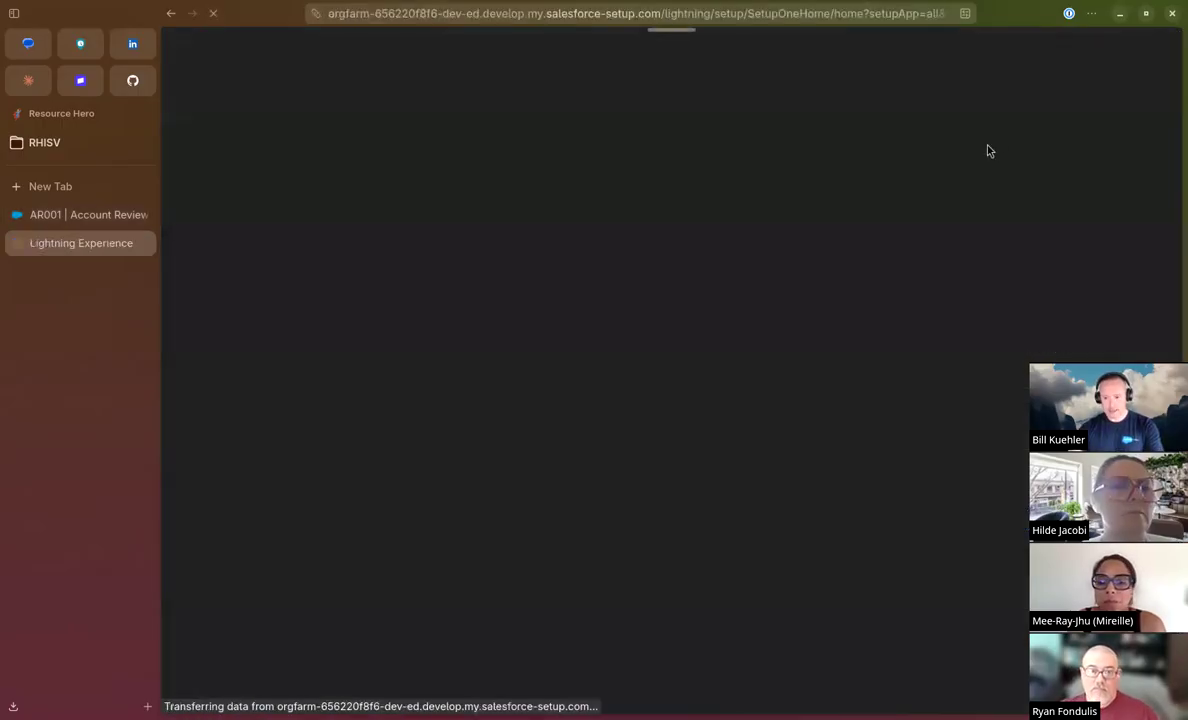
left_click(244, 143)
type("fl")
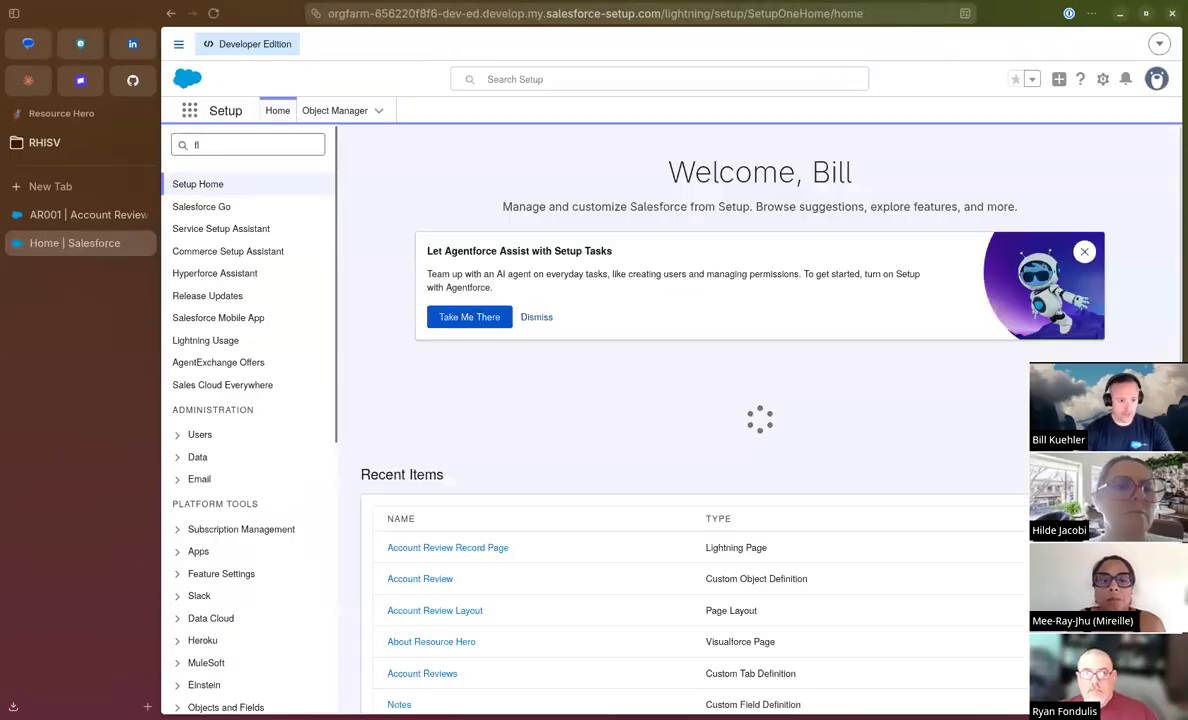
left_click(281, 149)
type("ow")
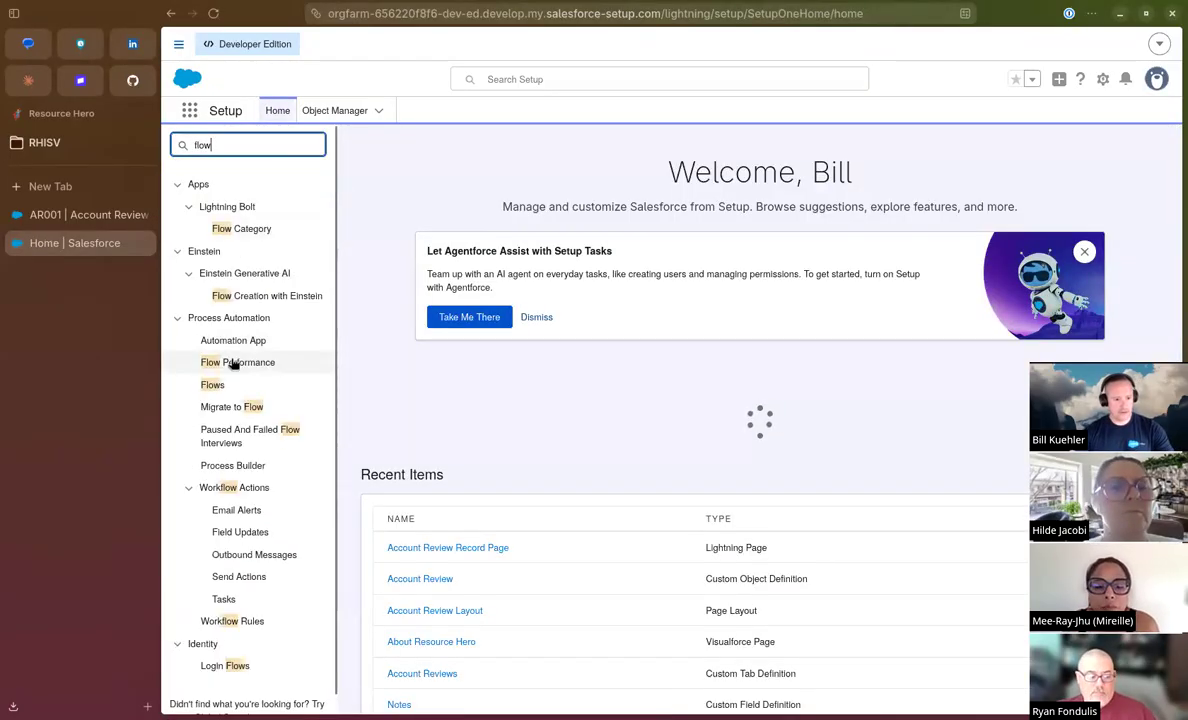
left_click(212, 386)
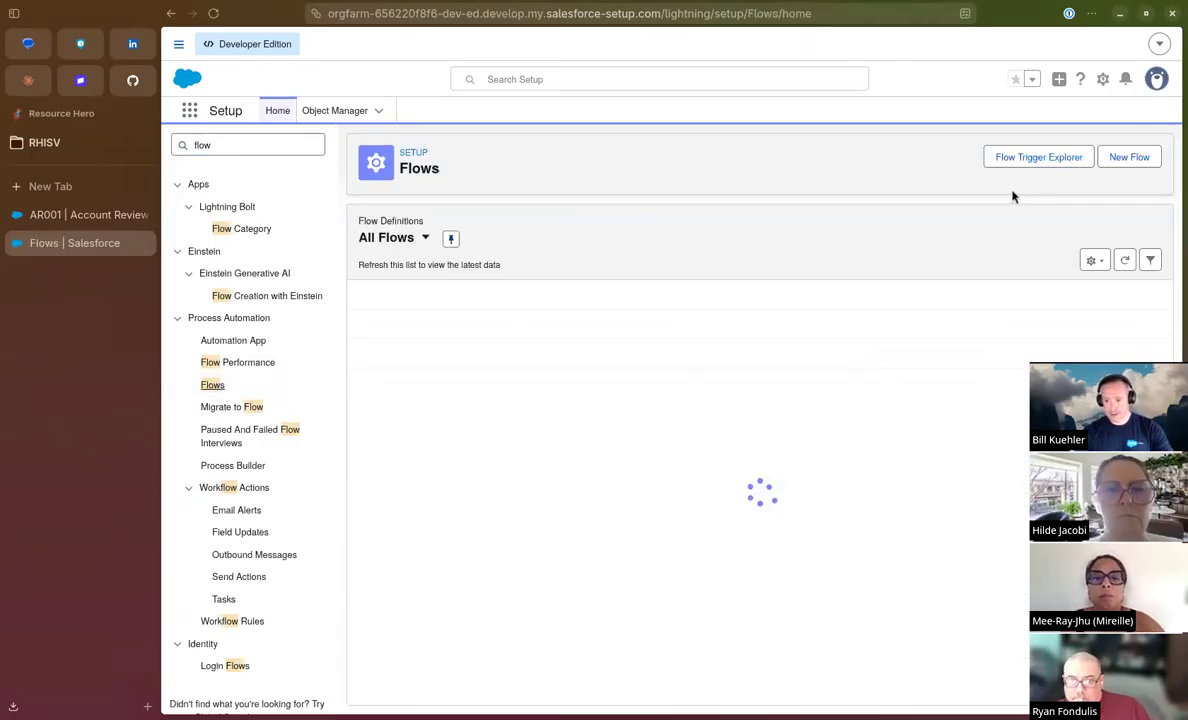
Create a new record-triggered flow from the triggered automations
left_click(1036, 157)
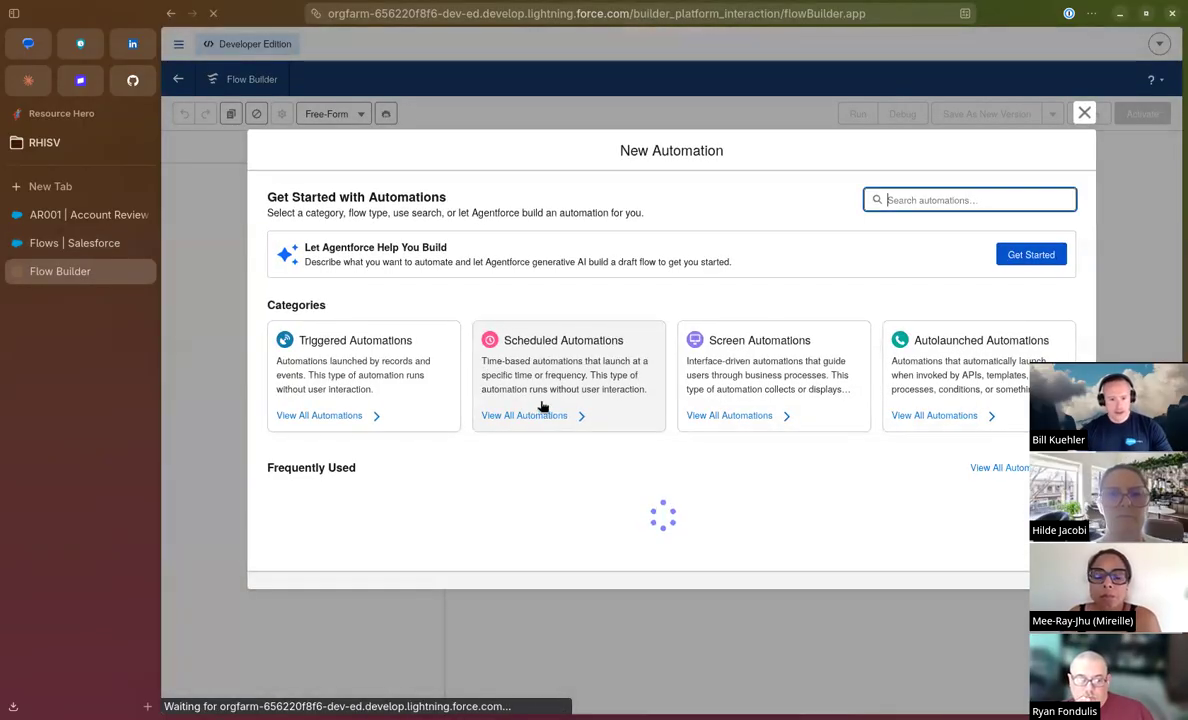
left_click(388, 365)
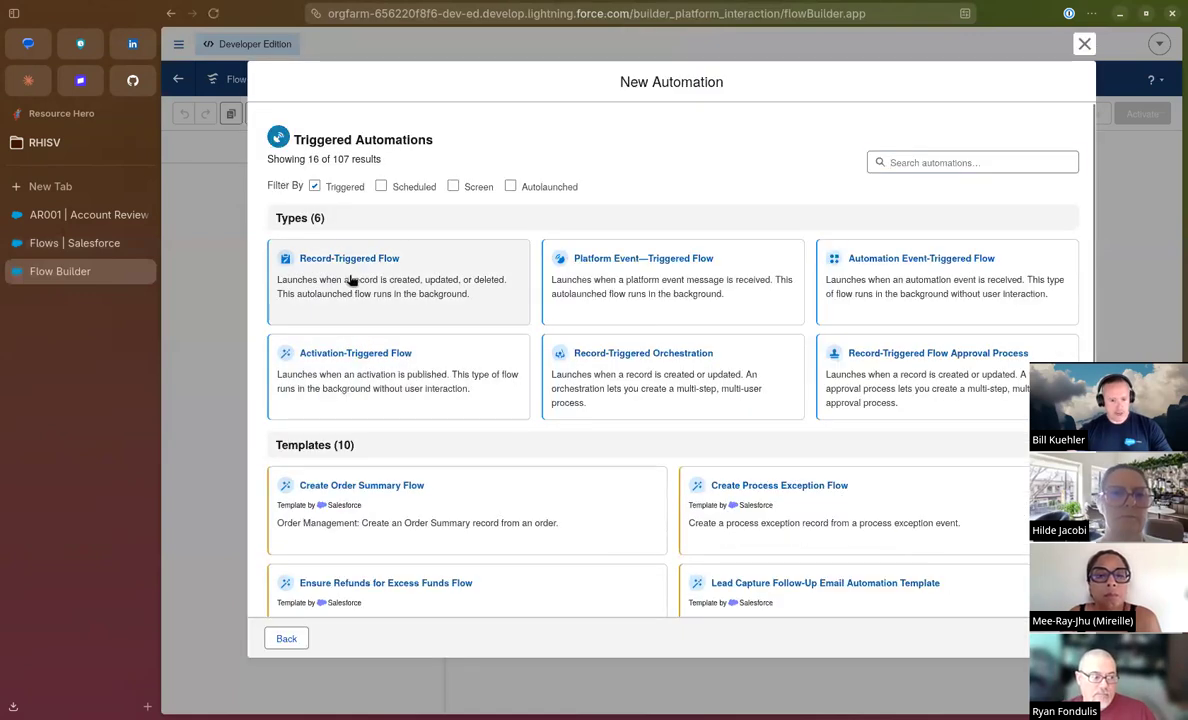
left_click(350, 285)
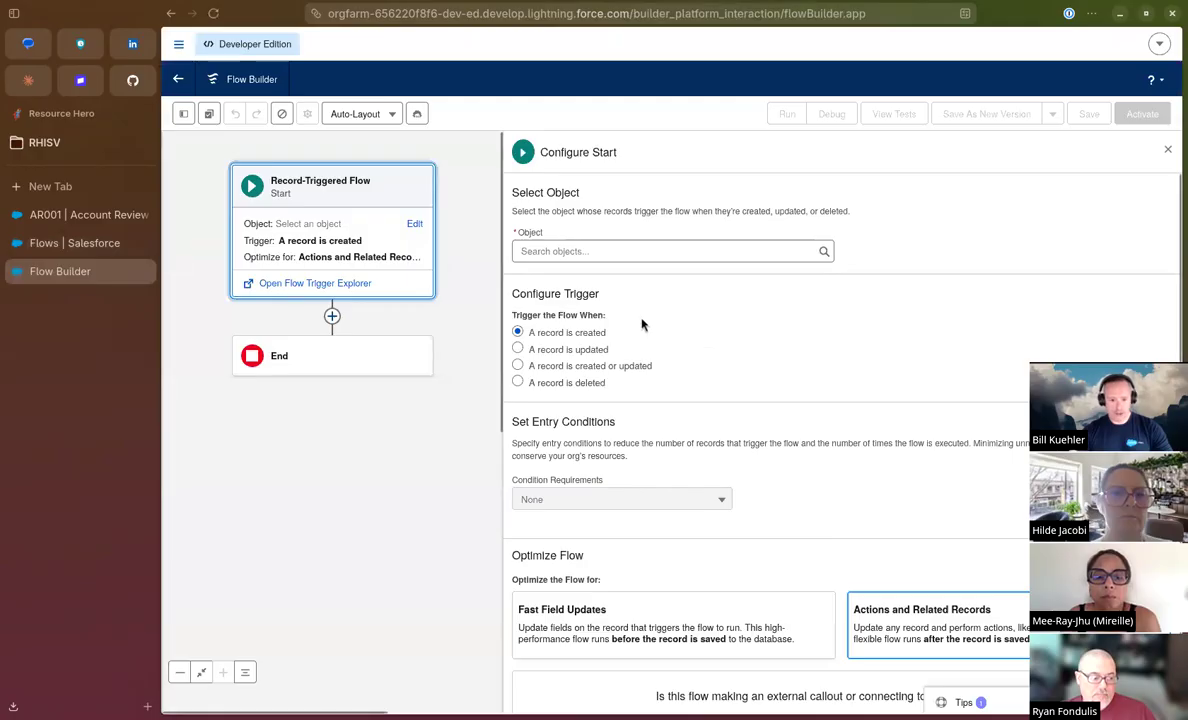
Set Account Review as the flow's triggering object and close the start configuration
left_click(577, 252)
type("account r")
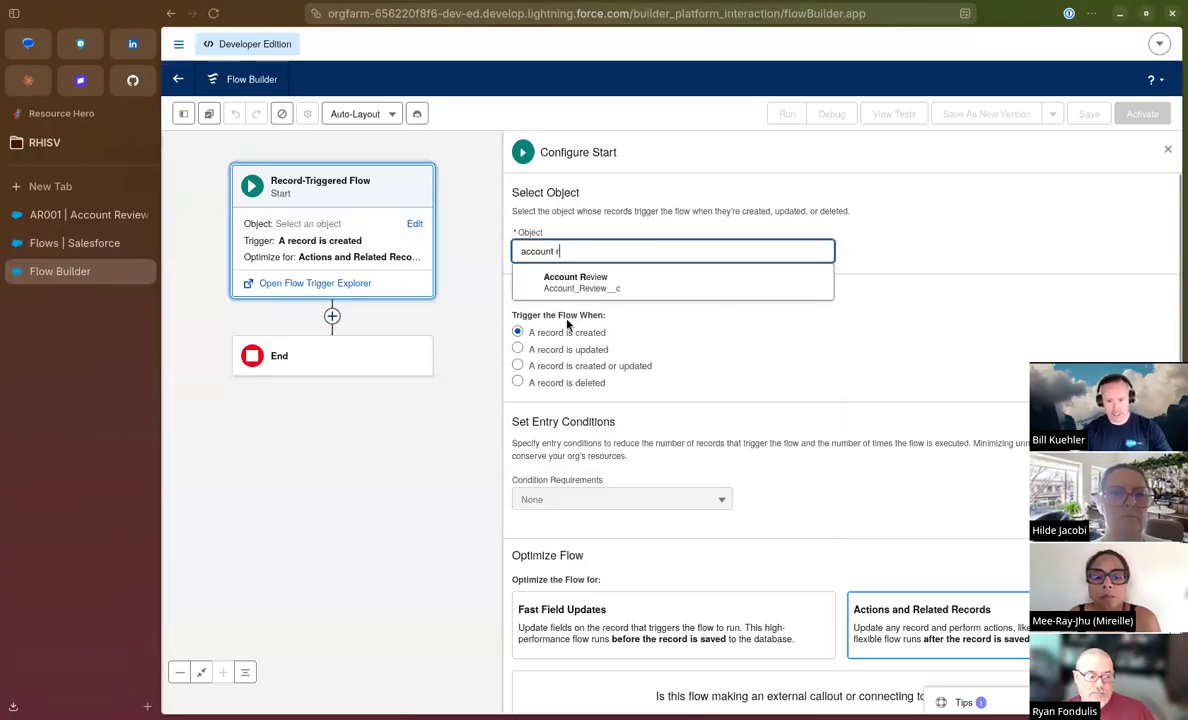
left_click(577, 282)
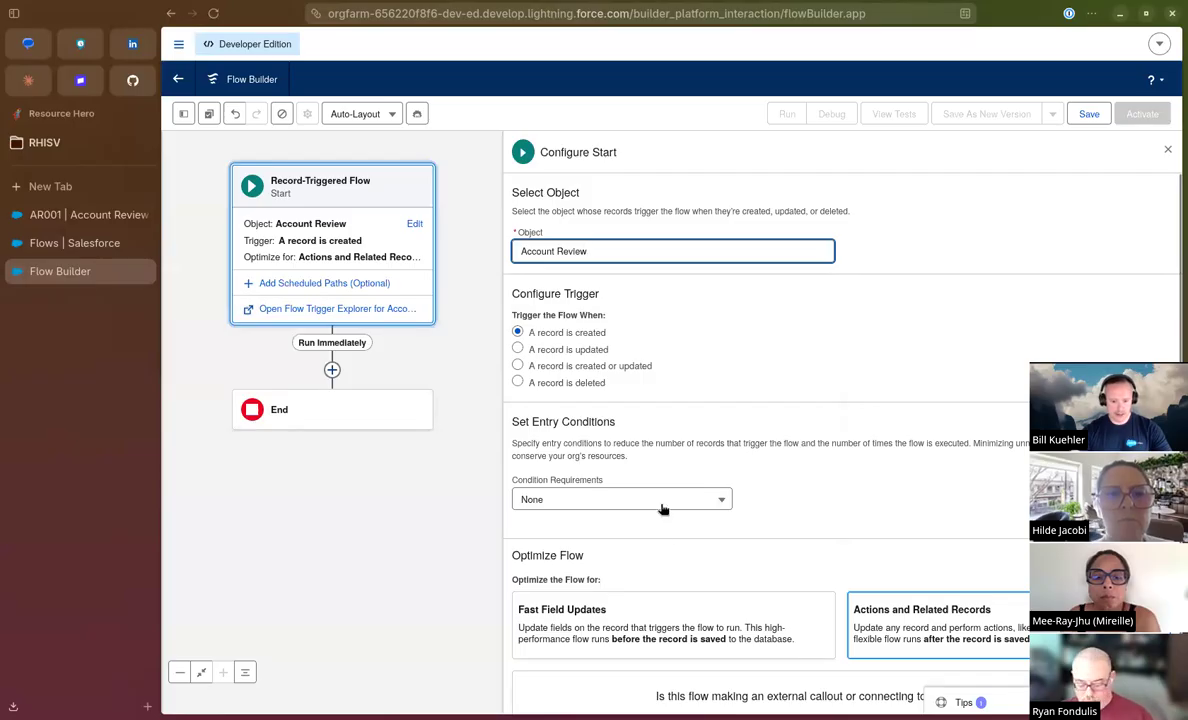
scroll(642, 504, "down", 1)
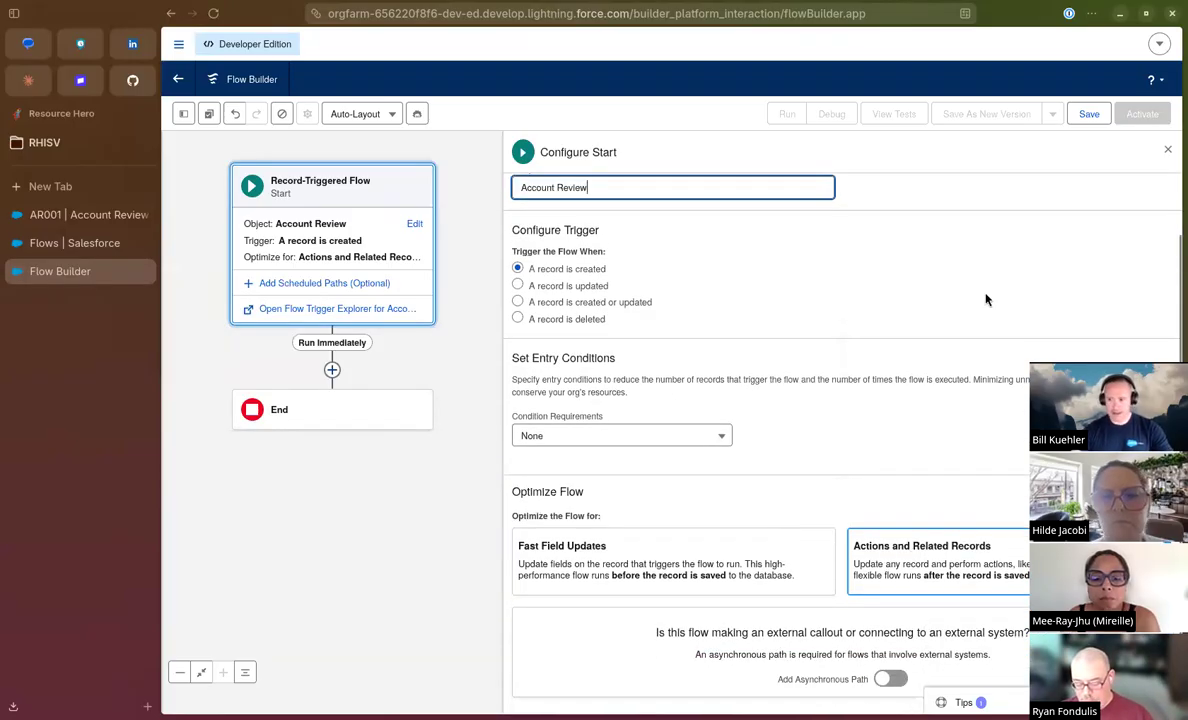
left_click(1168, 152)
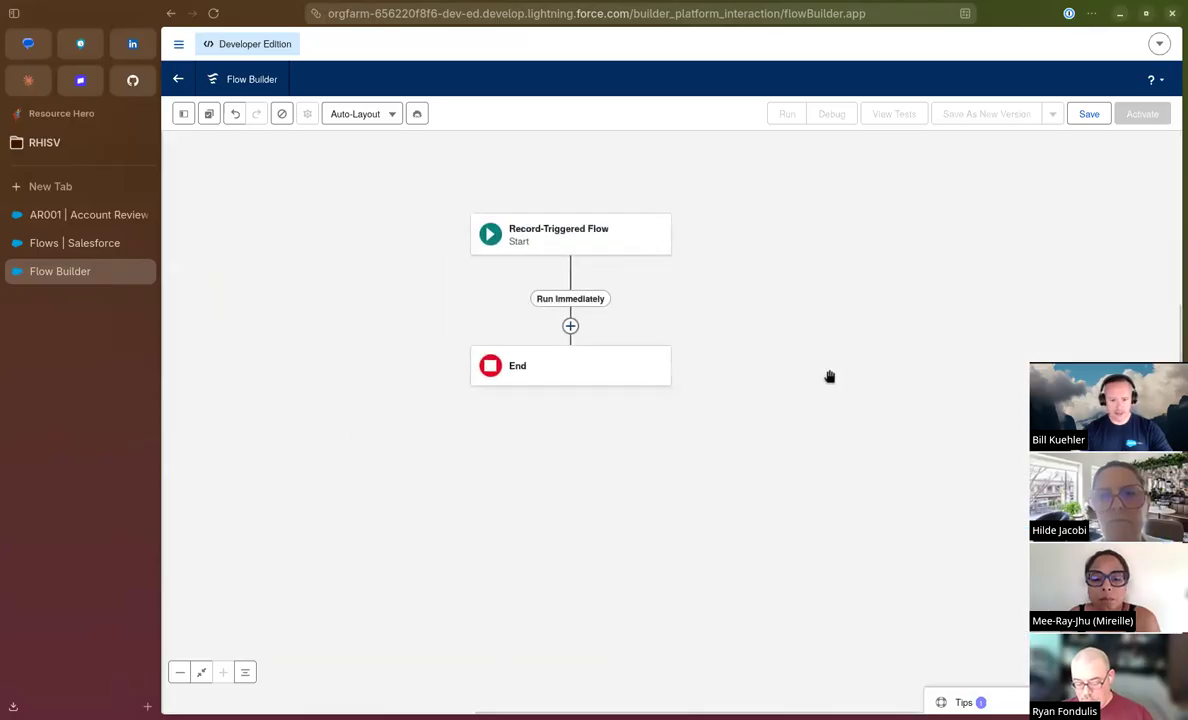
Search the elements for "task" and add a New Task action between the start and end of the flow
left_click(742, 241)
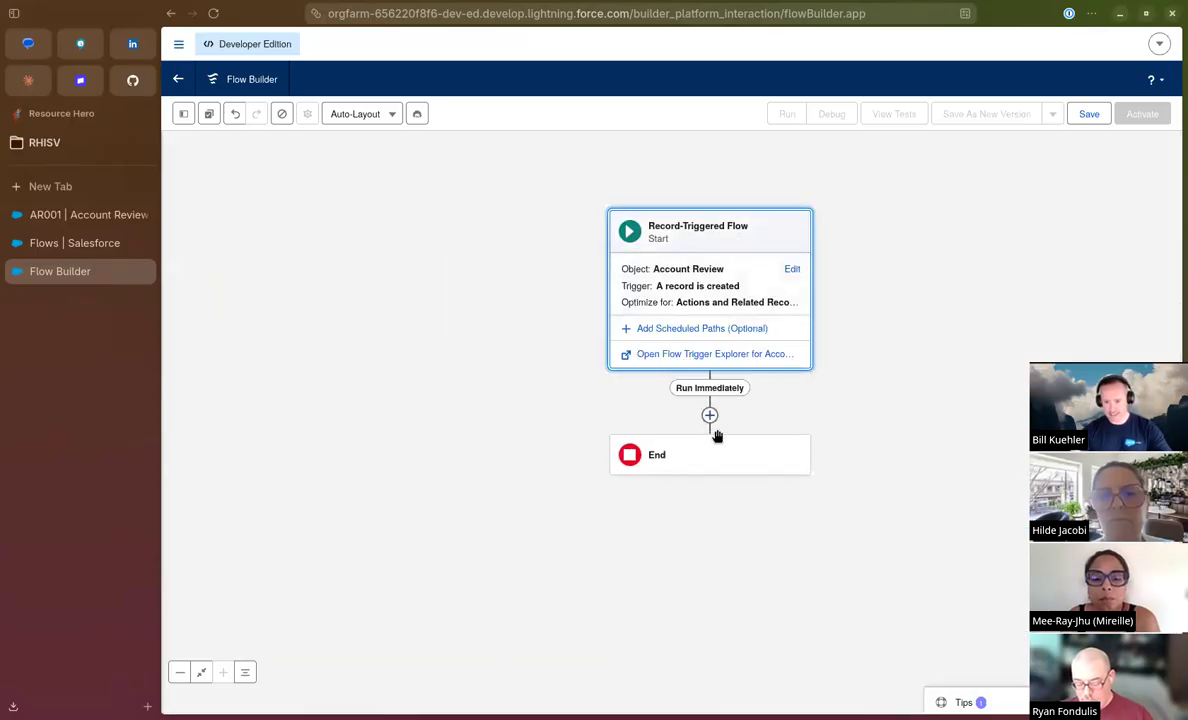
left_click(710, 418)
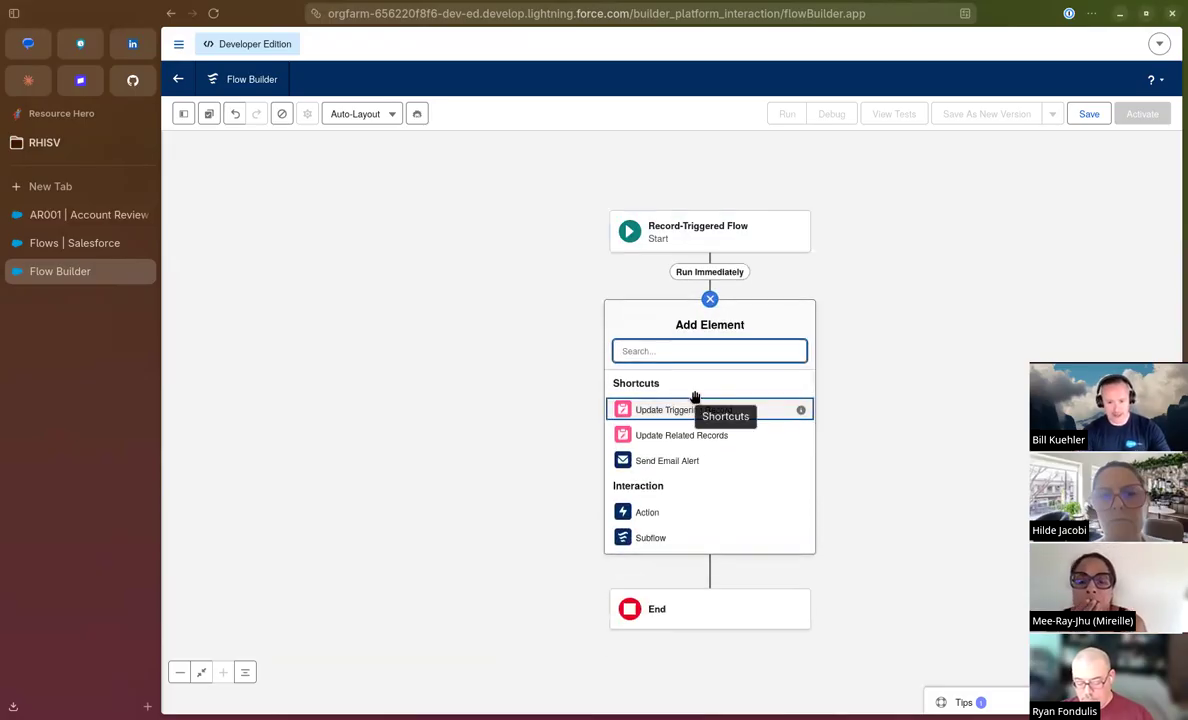
type("task")
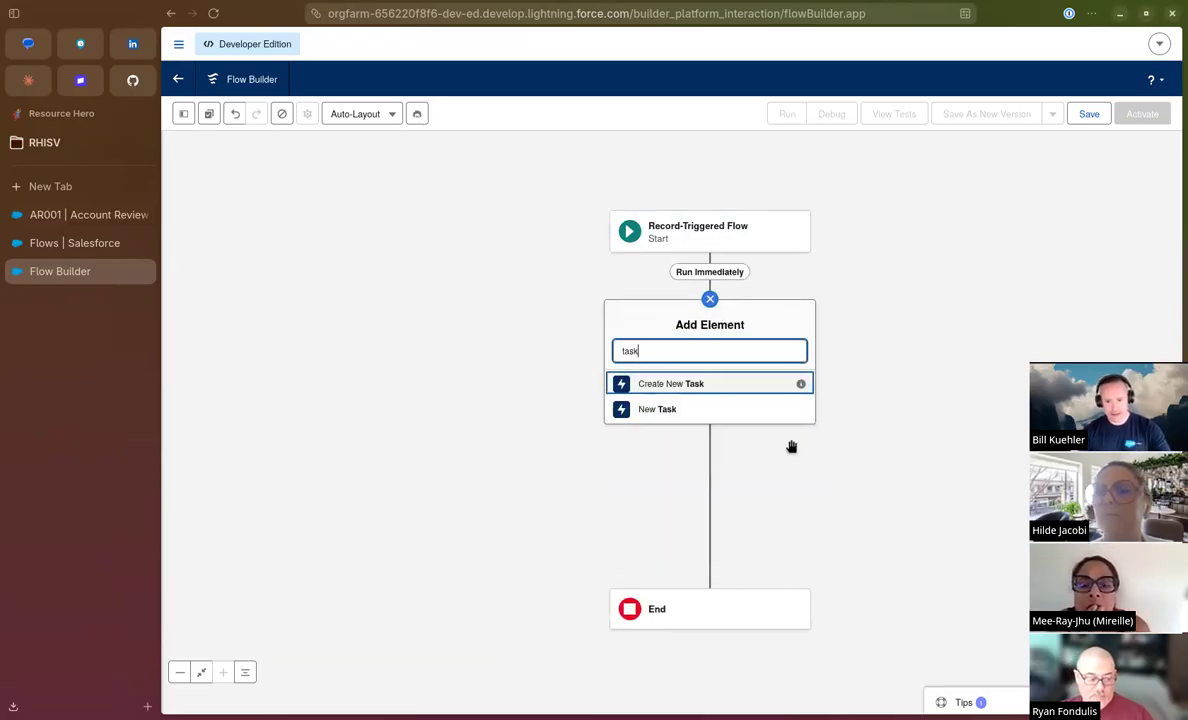
mouse_move(801, 411)
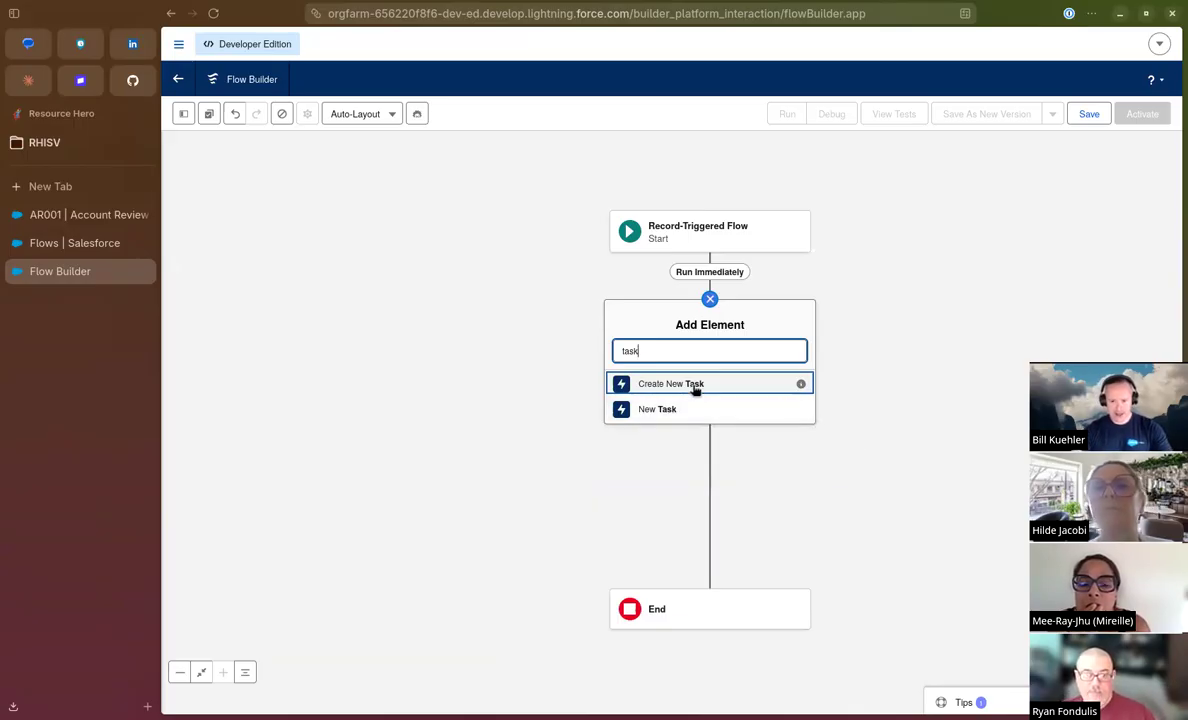
mouse_move(801, 385)
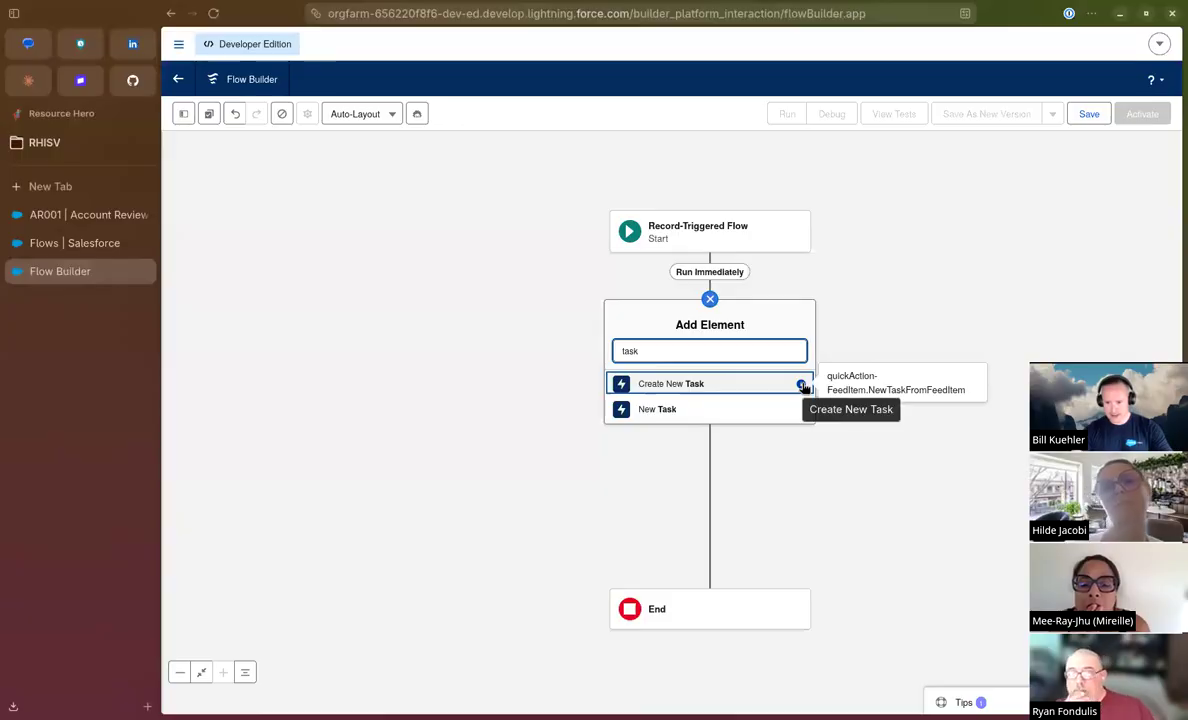
left_click(721, 405)
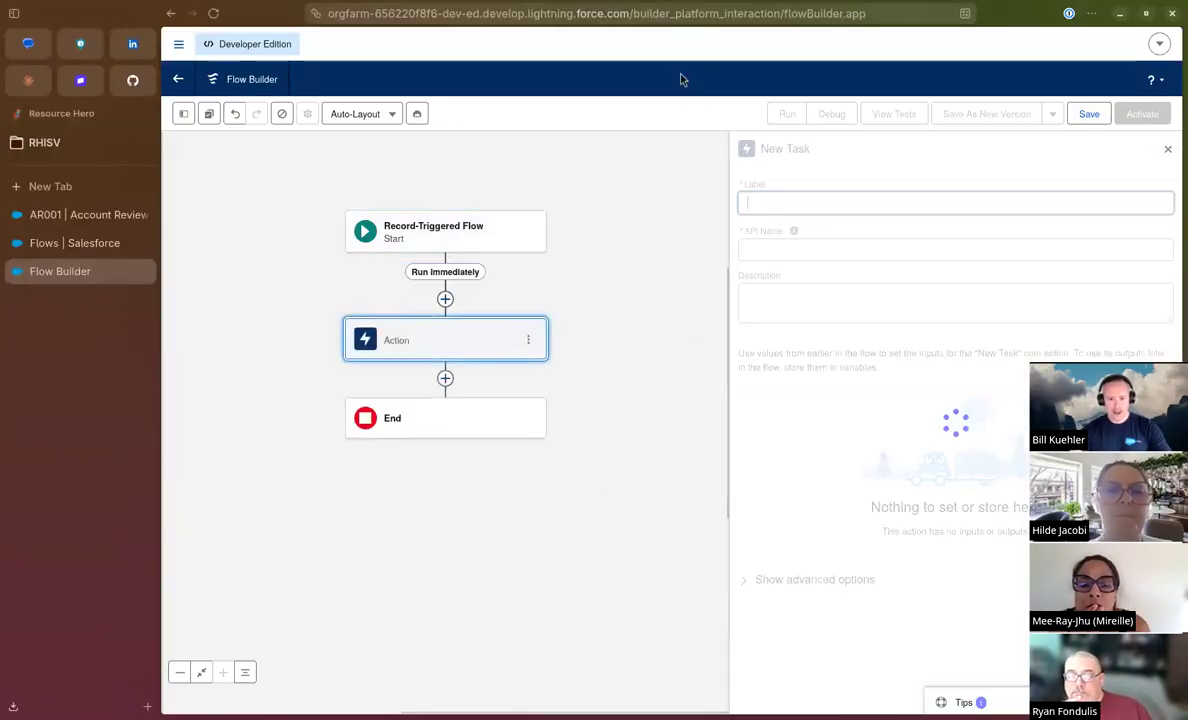
Set the New Task action's Assigned To ID to the running user's Id
left_click(443, 334)
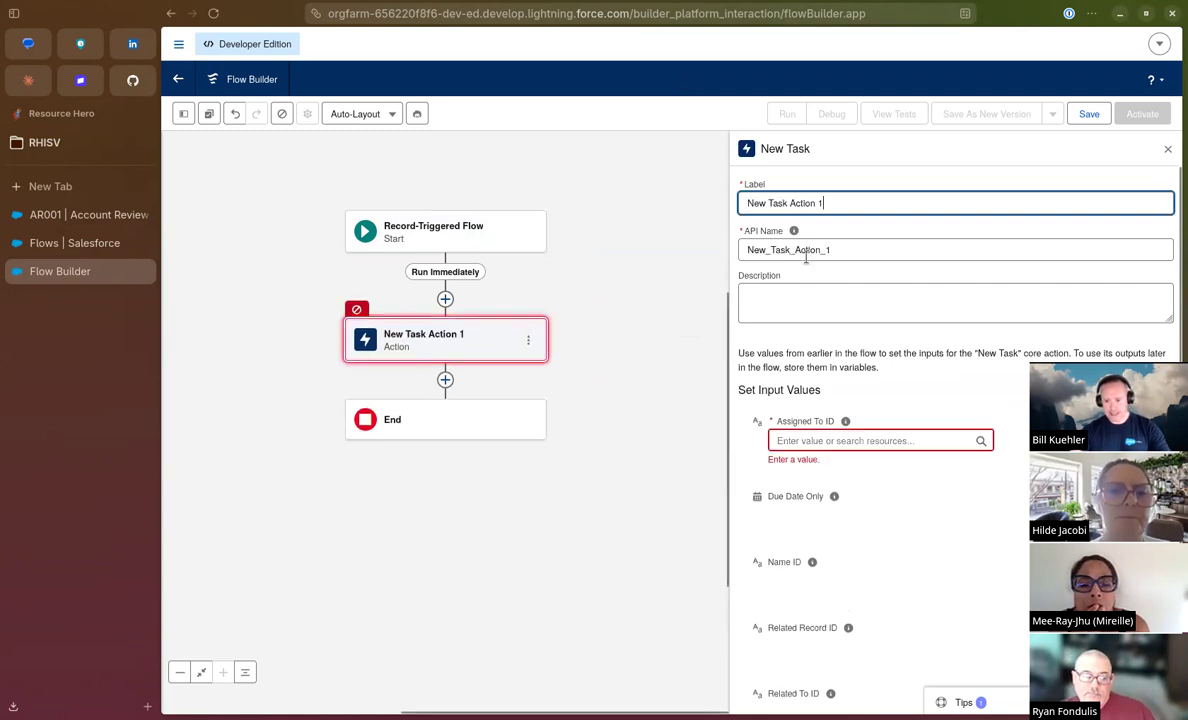
scroll(843, 366, "down", 1)
left_click(783, 291)
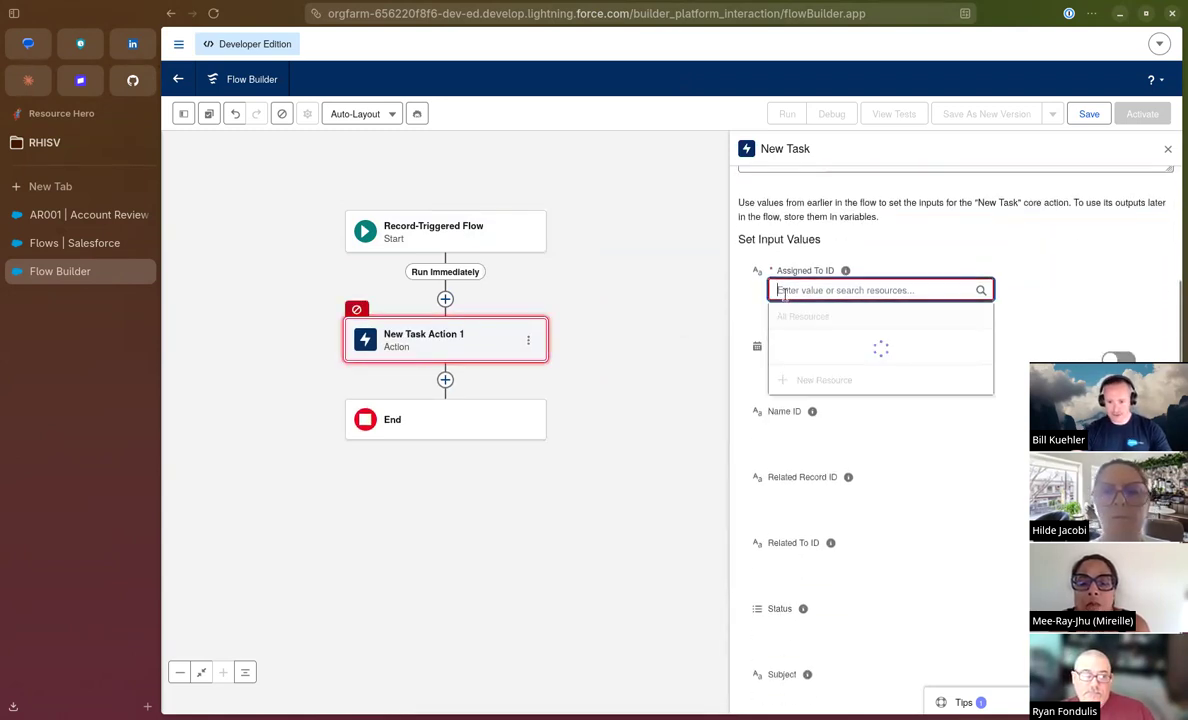
left_click(749, 325)
left_click(830, 290)
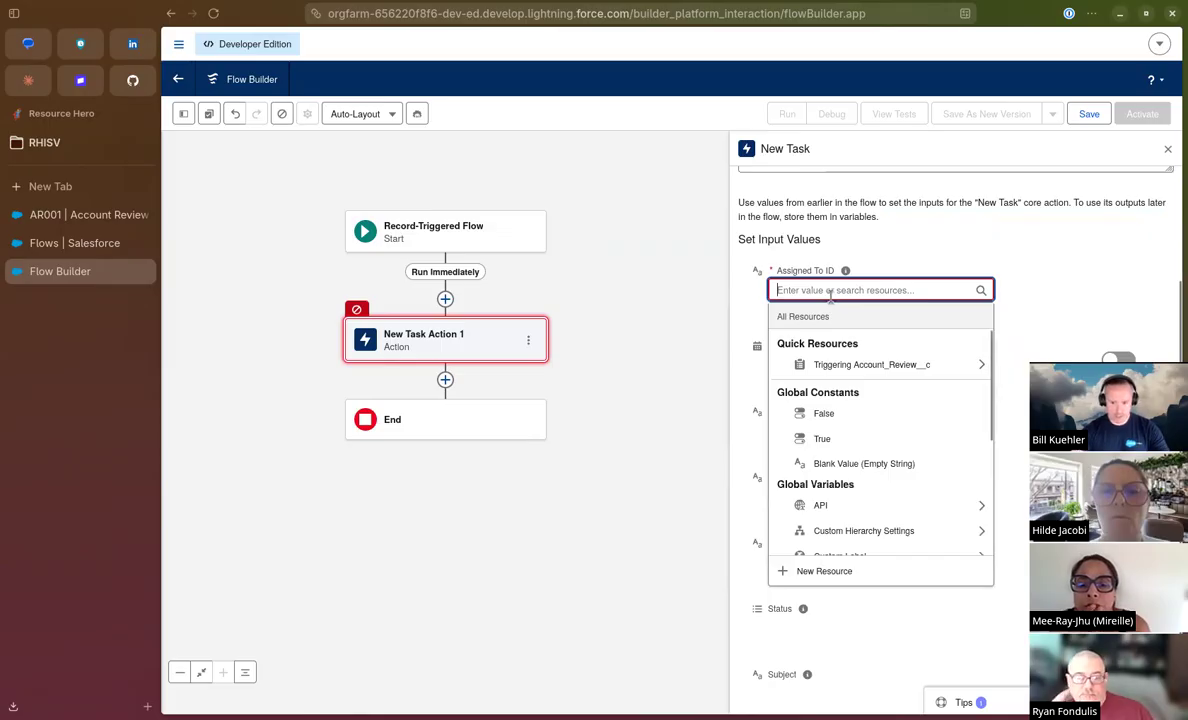
scroll(903, 400, "down", 3)
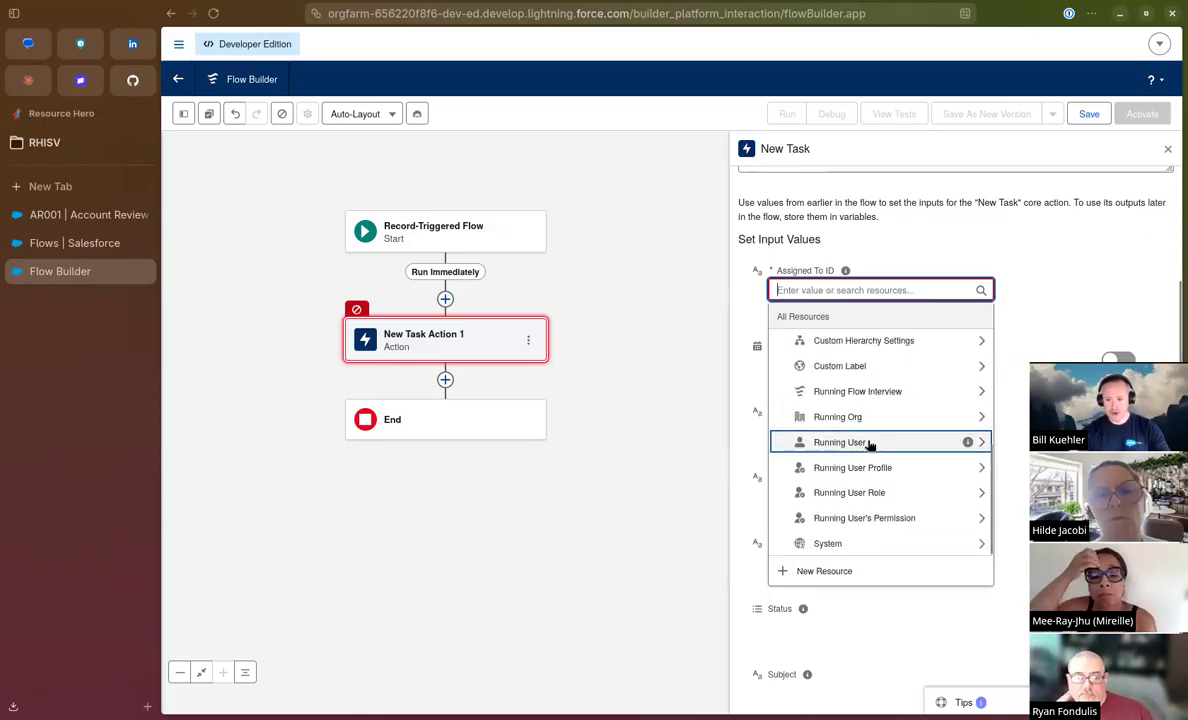
left_click(869, 445)
type("Id")
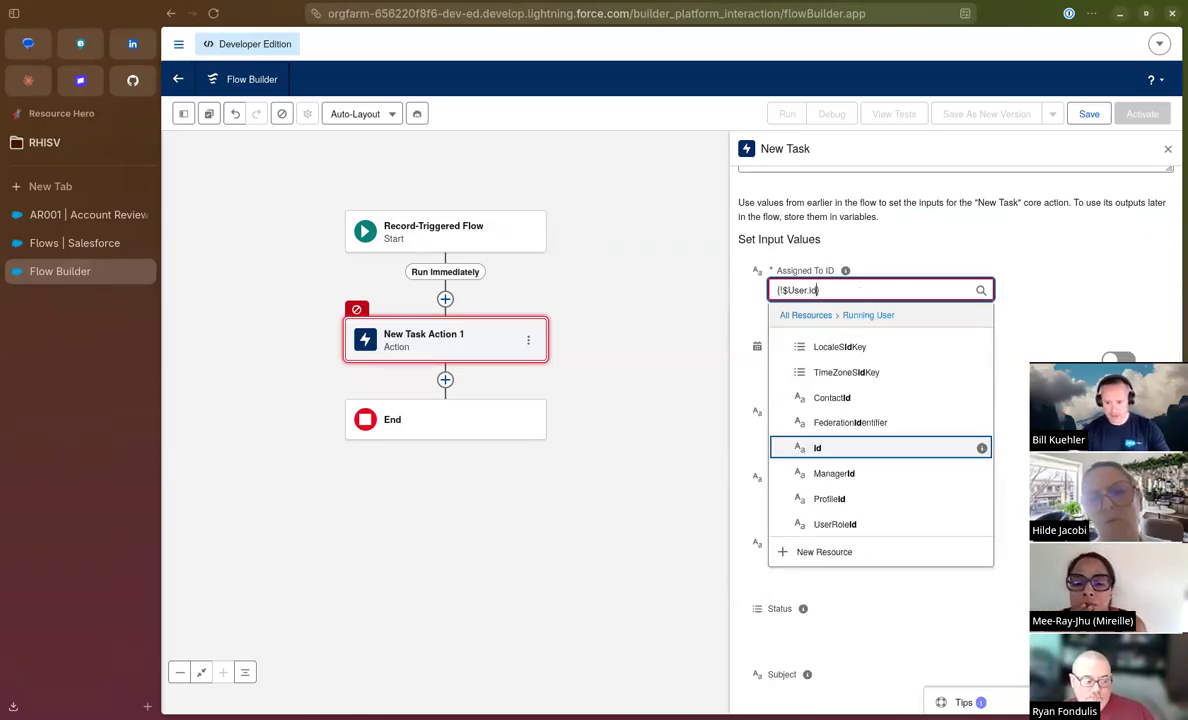
scroll(875, 468, "down", 1)
scroll(900, 380, "up", 1)
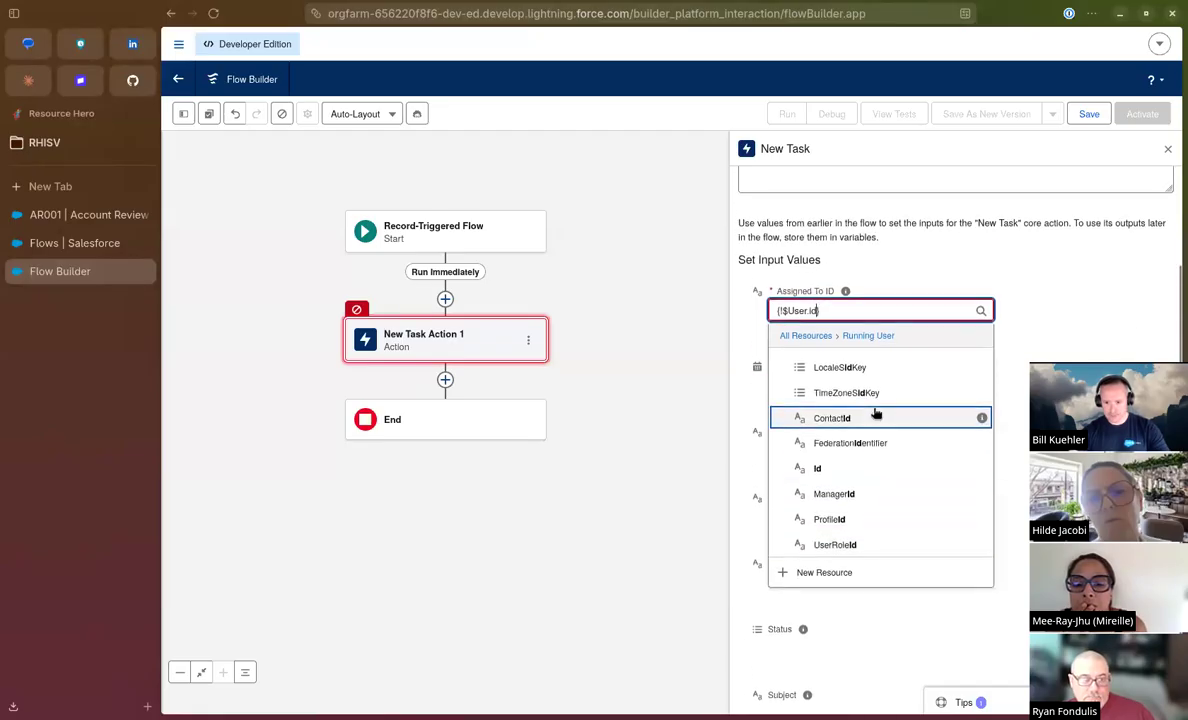
left_click(850, 399)
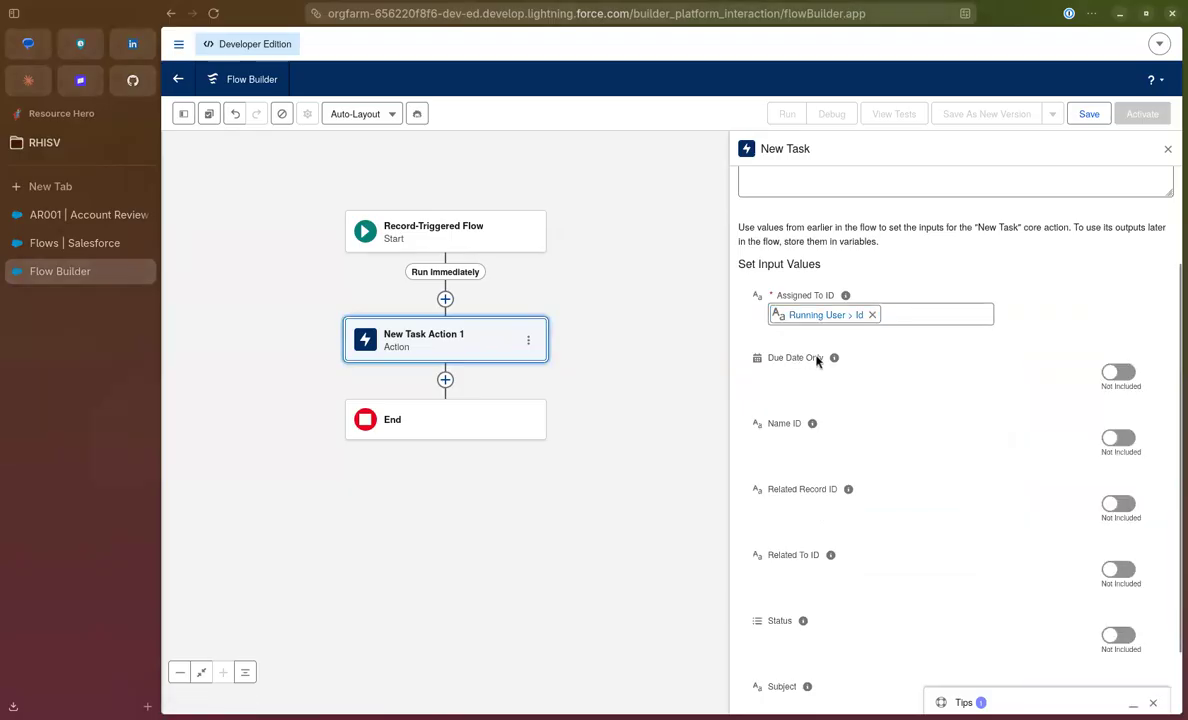
Include Due Date Only in the task action and set it to the running flow interview's CurrentDate
left_click(1118, 373)
left_click(875, 377)
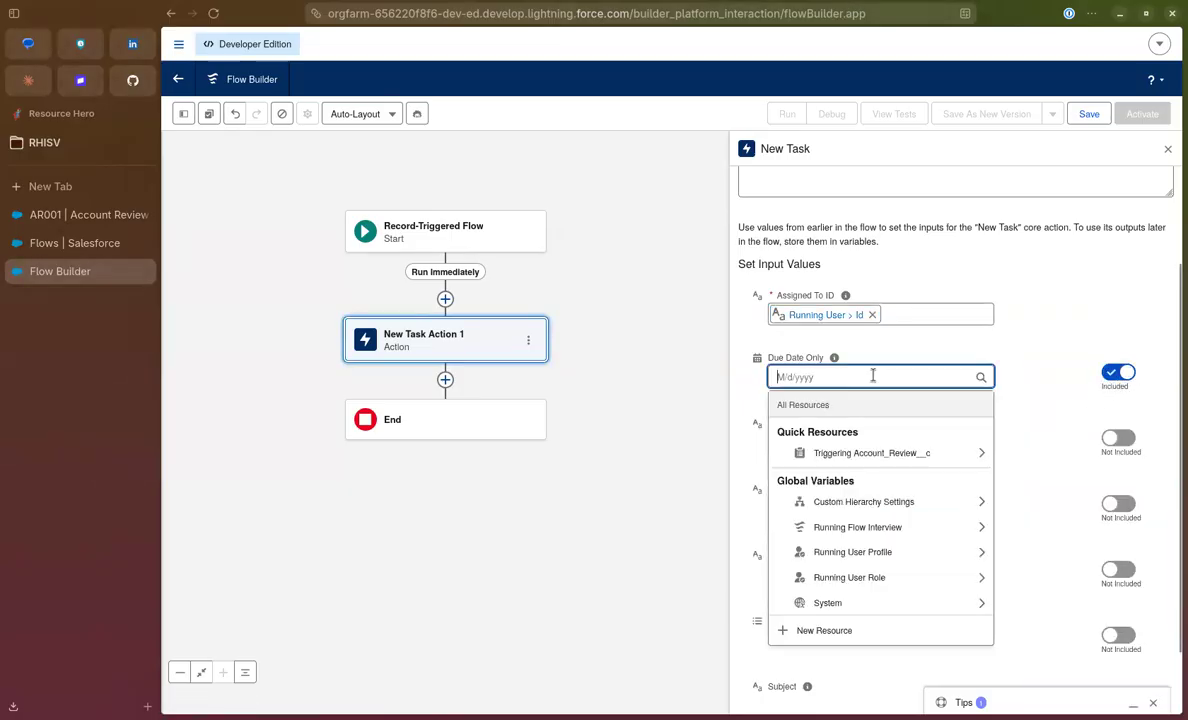
left_click(876, 527)
left_click(843, 440)
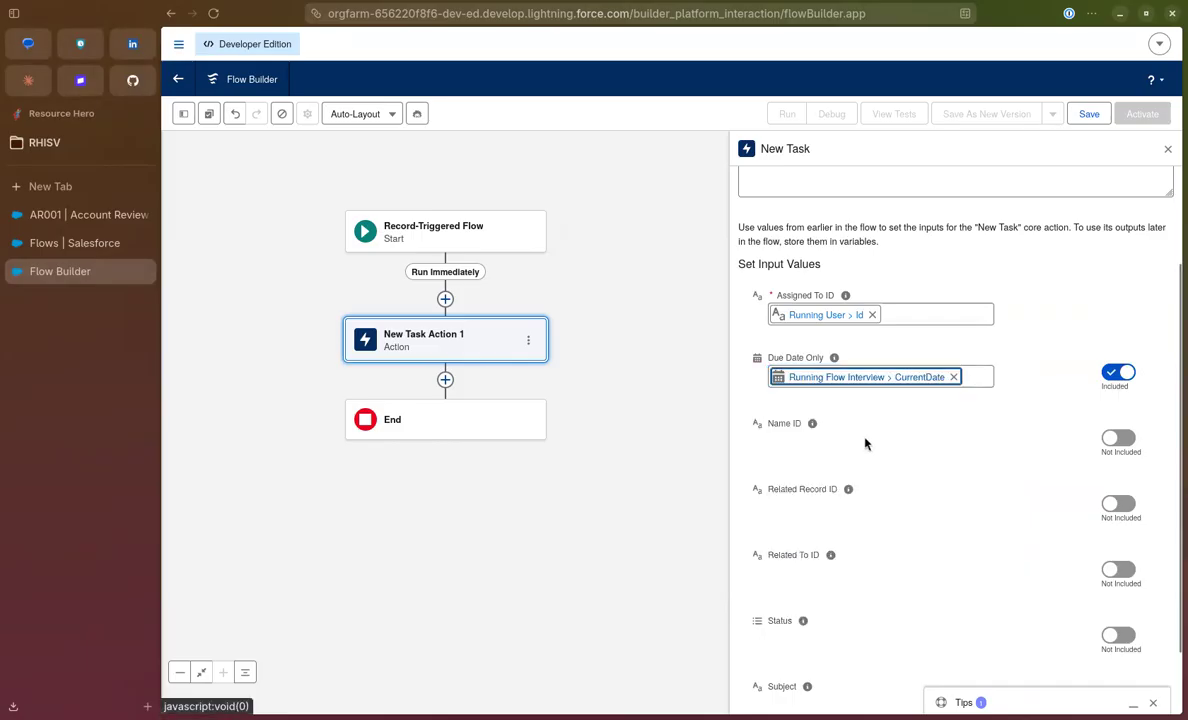
Include Related To ID in the task action and set it to the triggering Account_Review__c's Record ID
scroll(911, 463, "down", 2)
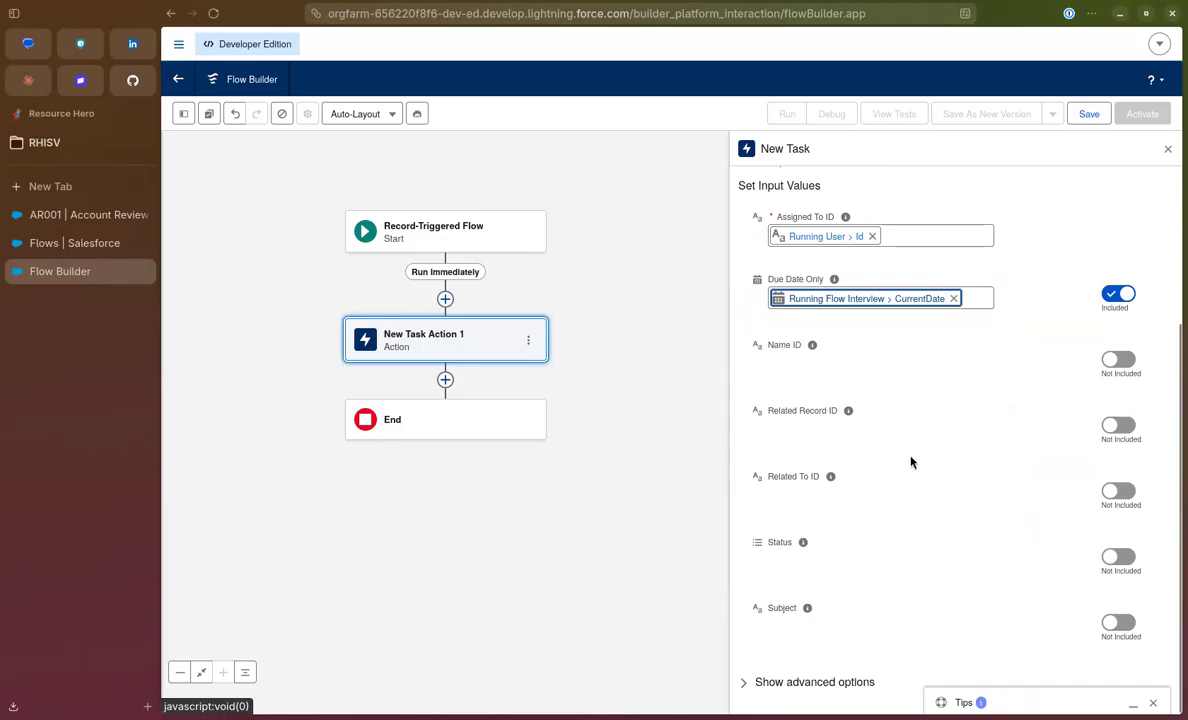
left_click(1118, 491)
left_click(911, 495)
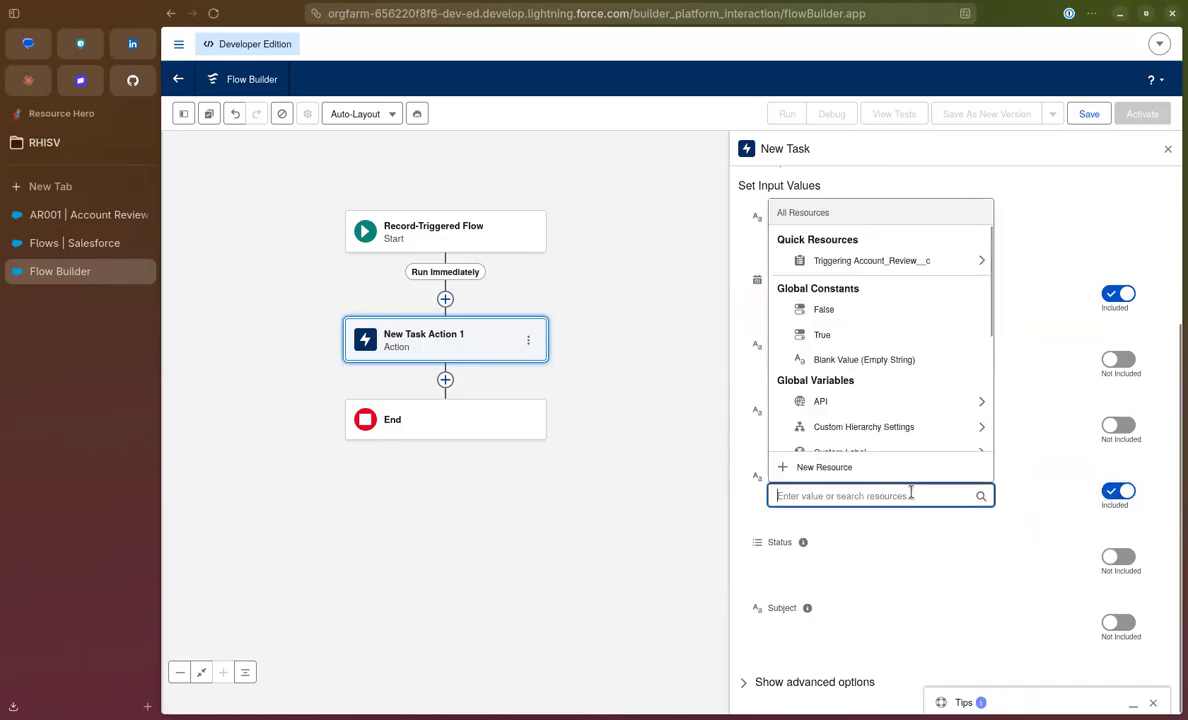
left_click(812, 260)
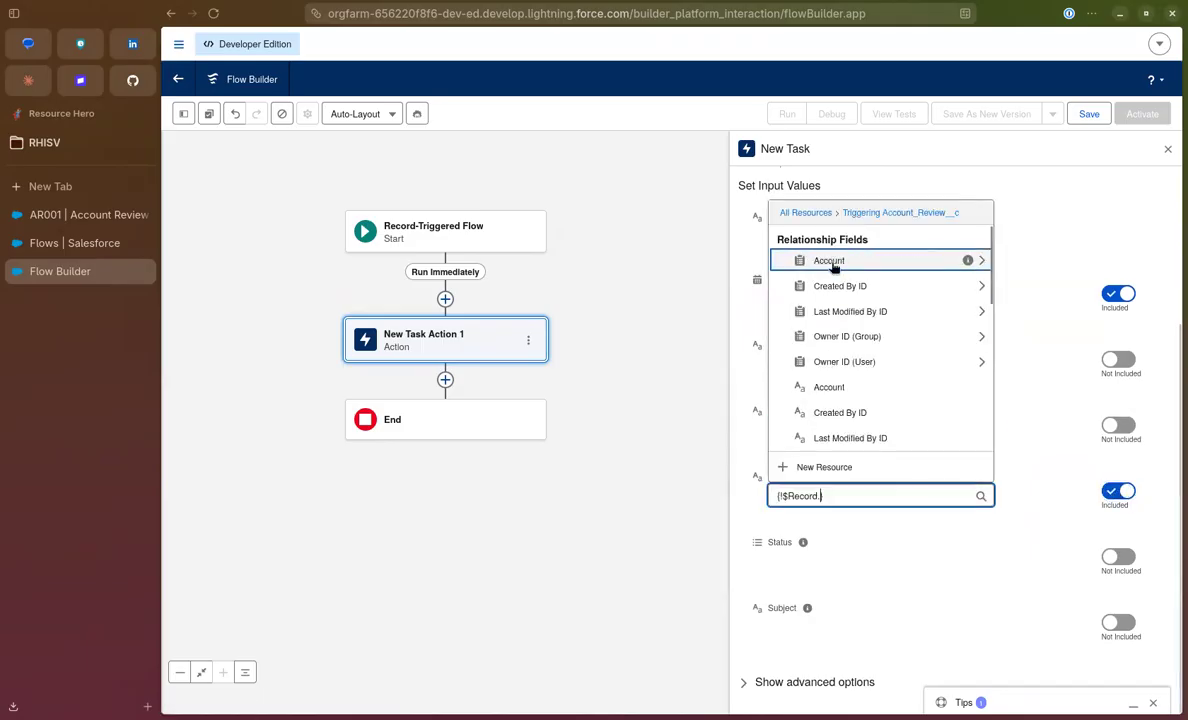
type("Id")
scroll(869, 371, "down", 1)
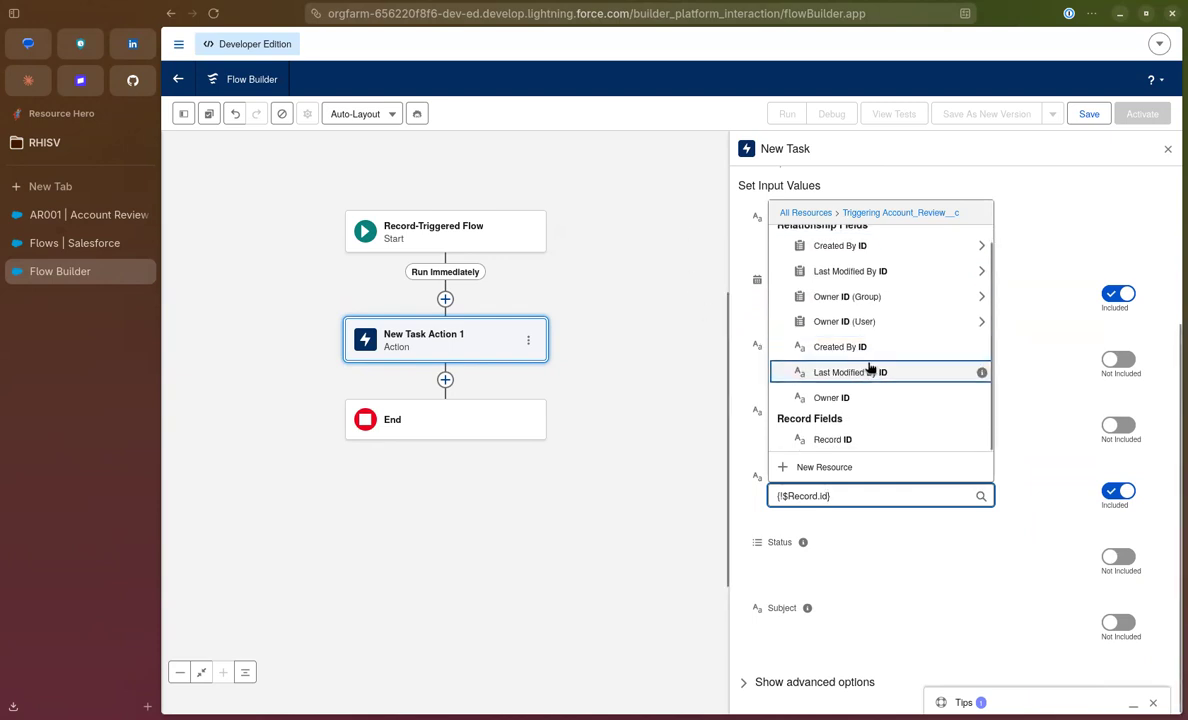
left_click(865, 442)
left_click(1116, 558)
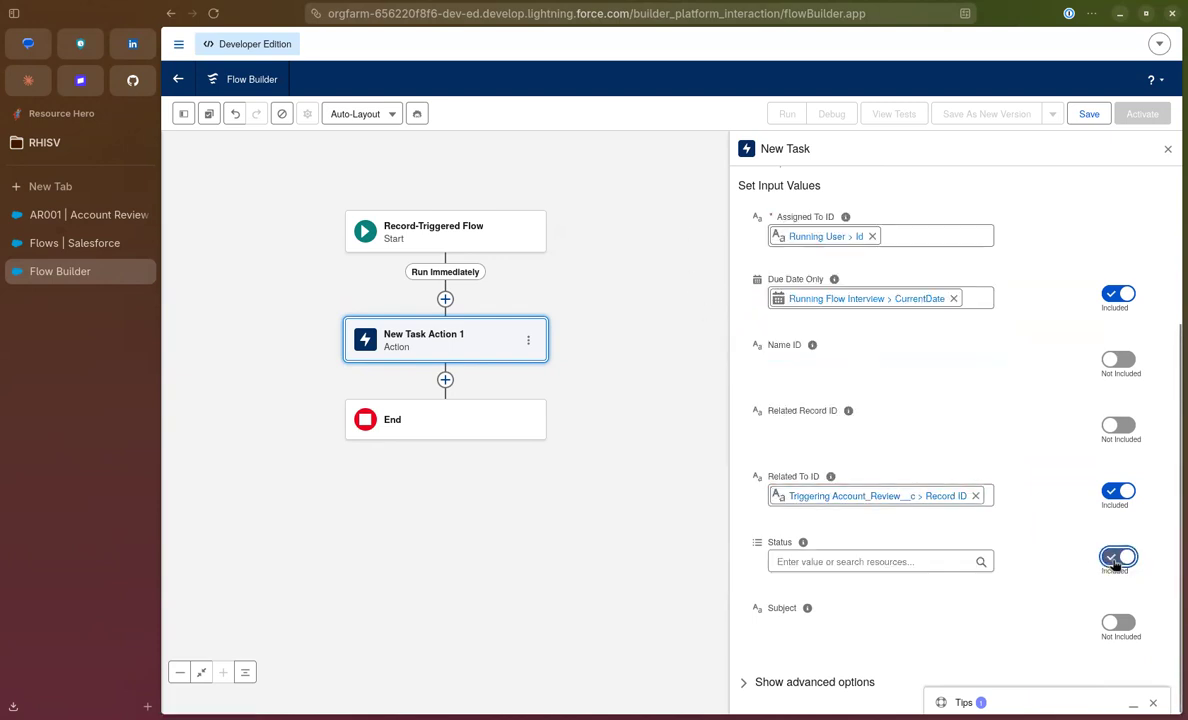
left_click(921, 562)
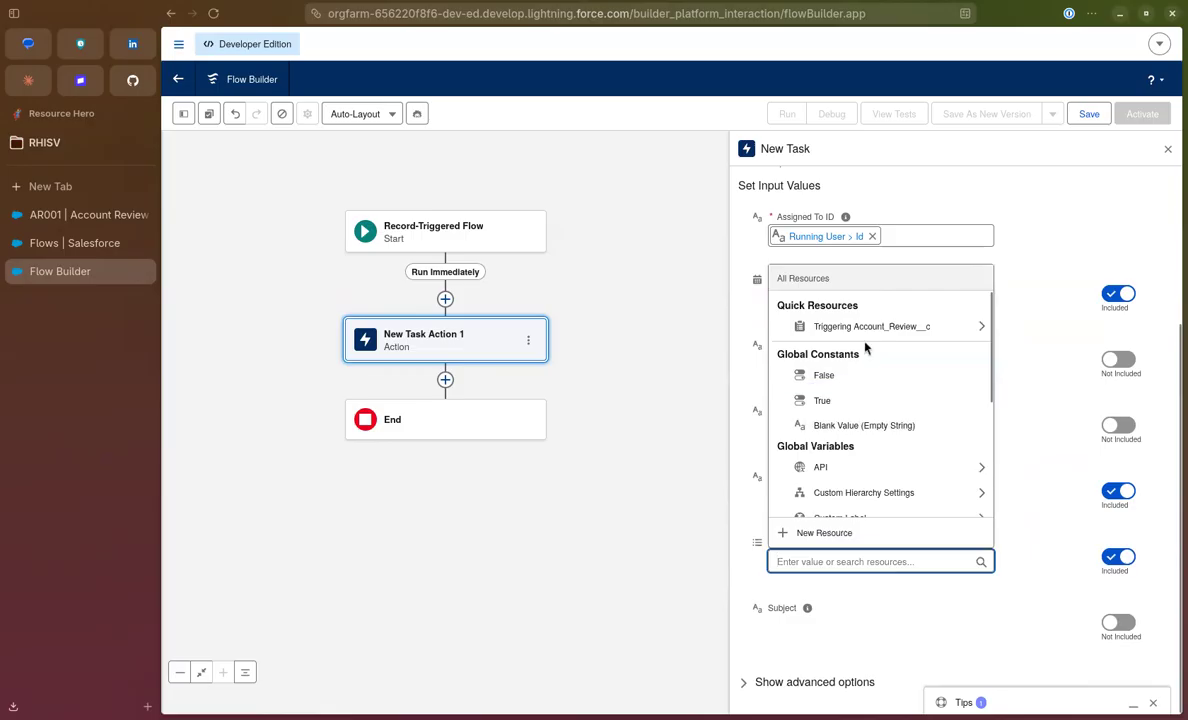
left_click(752, 524)
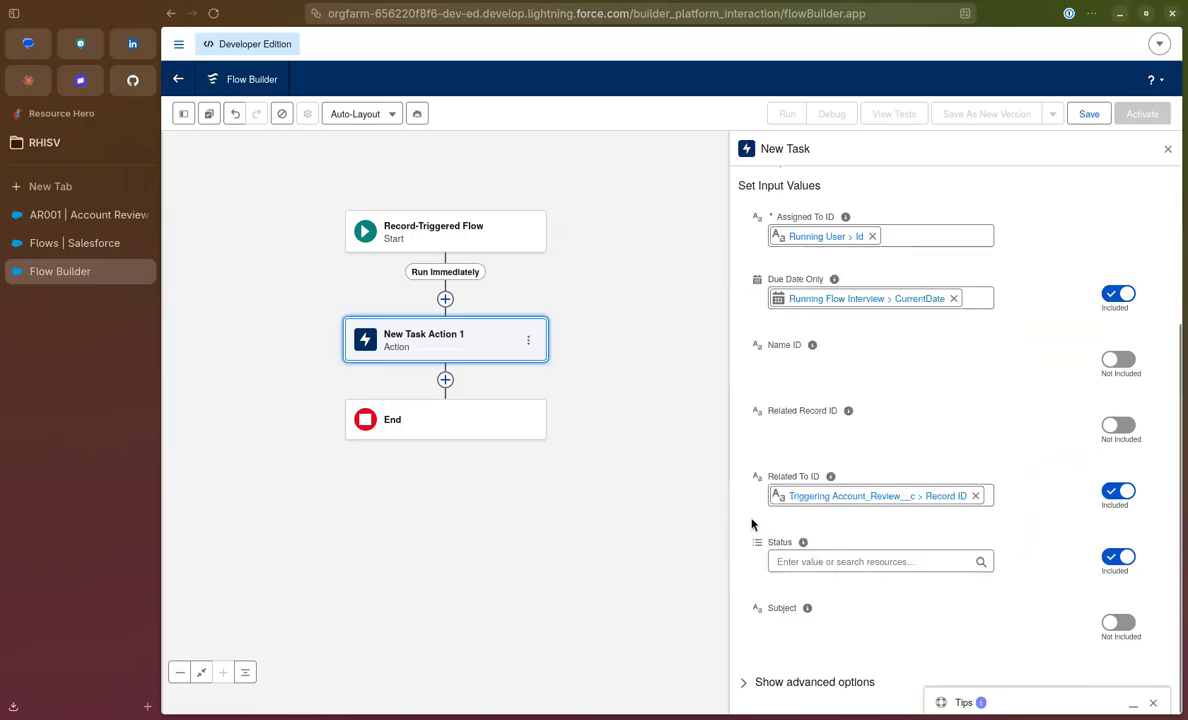
left_click(1120, 557)
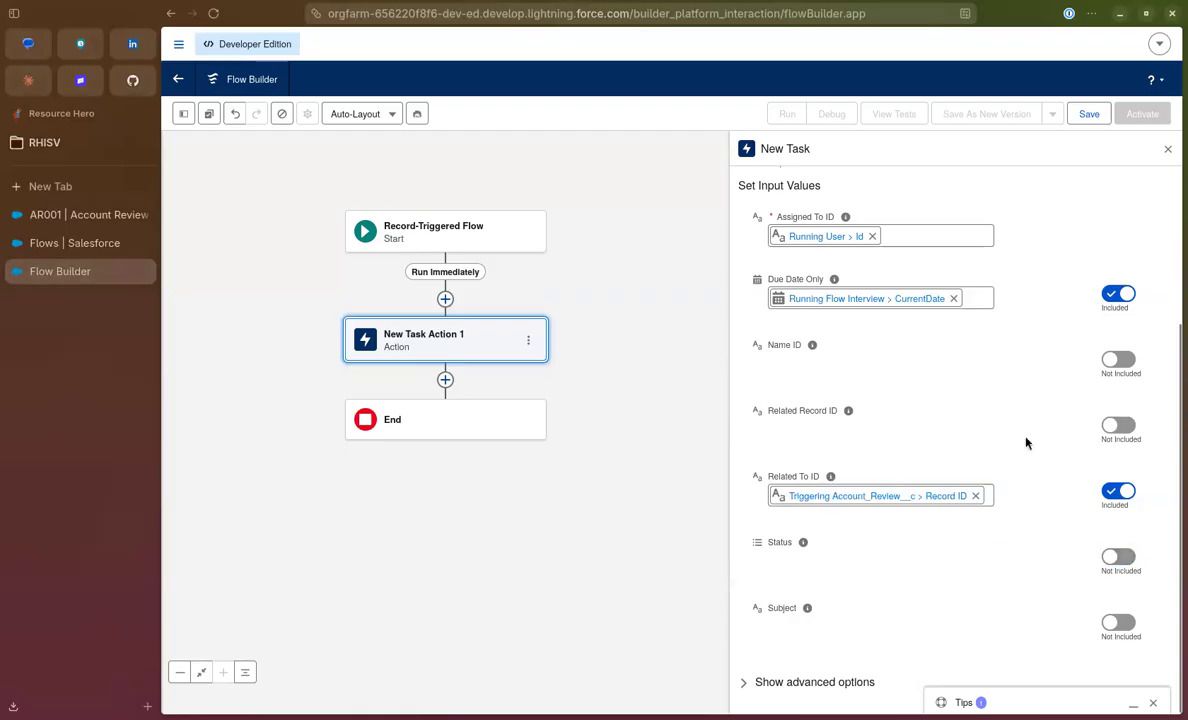
Include Subject in the New Task action and set it to "This is task 1"
left_click(1119, 624)
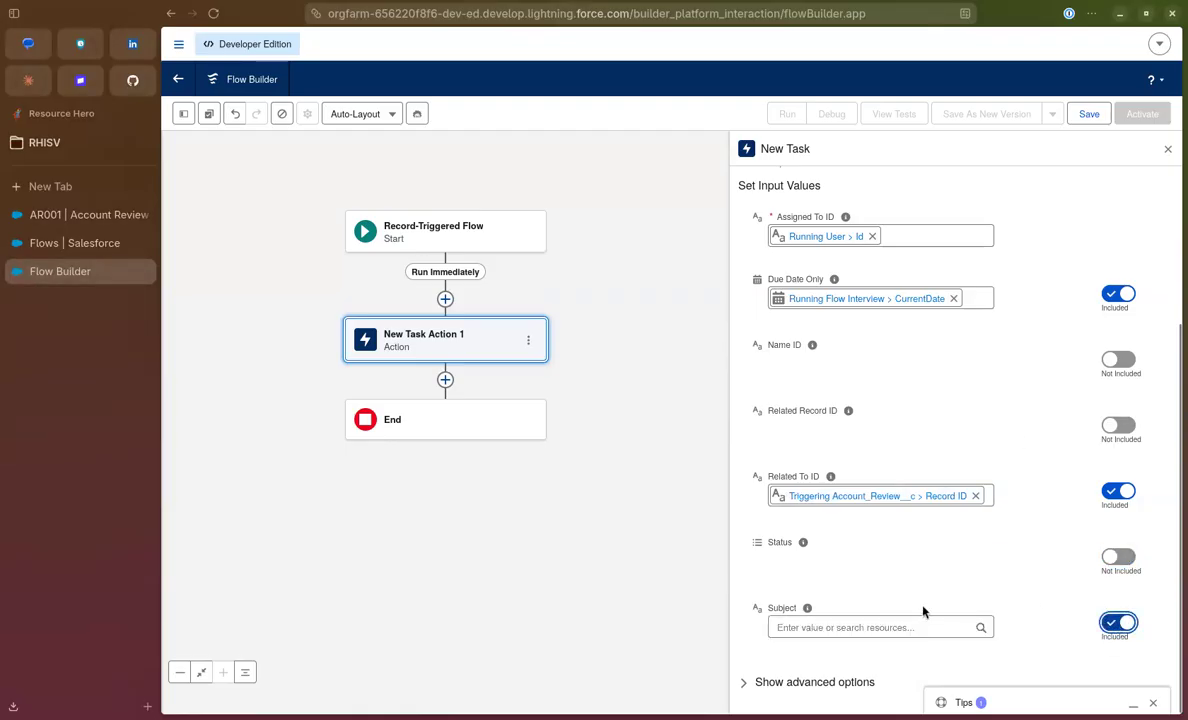
left_click(879, 627)
type("This is task 1")
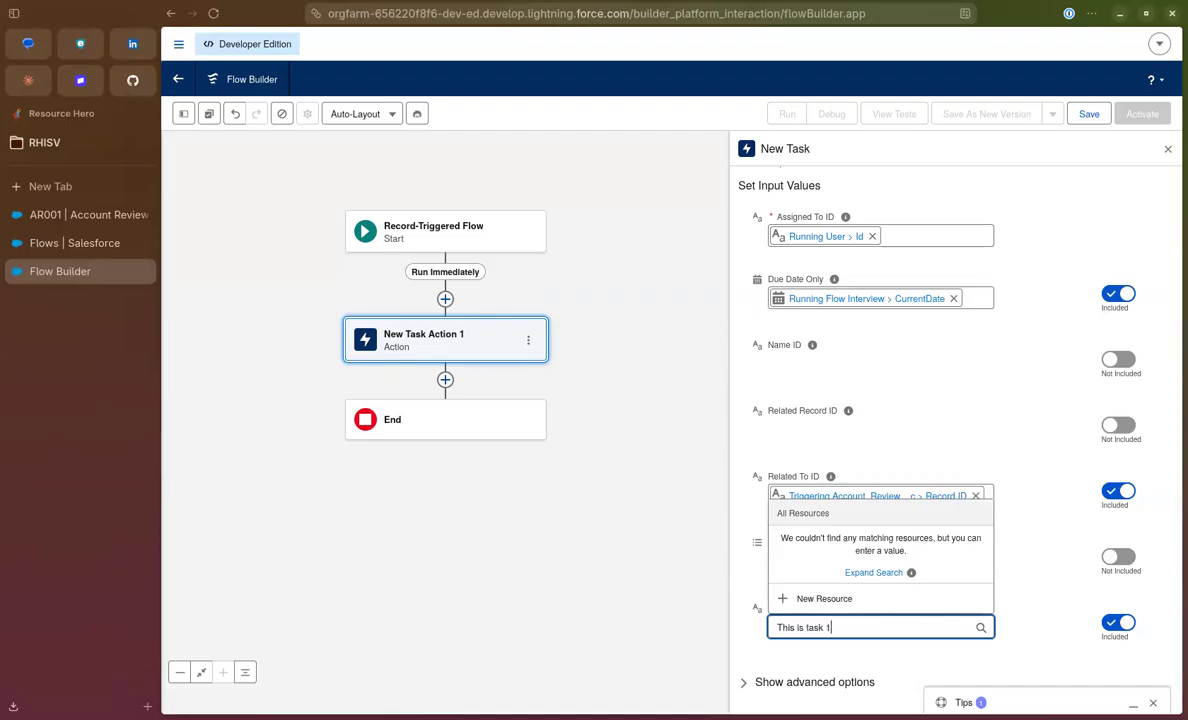
left_click(953, 400)
scroll(961, 401, "up", 3)
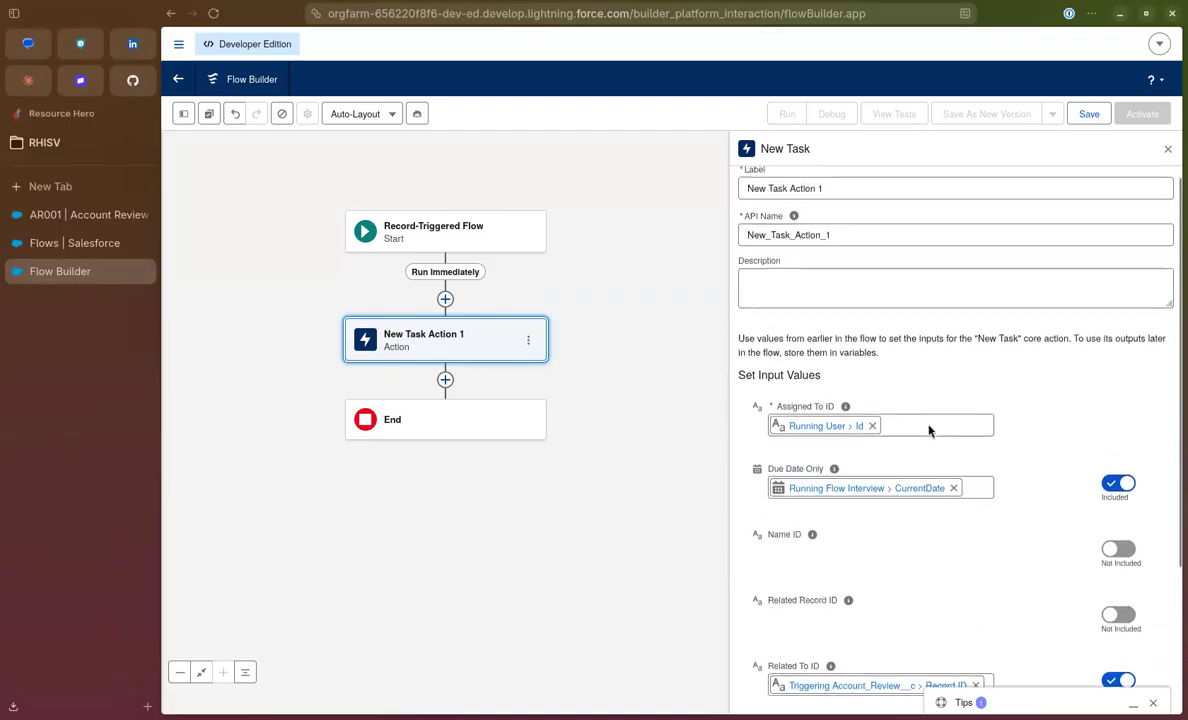
scroll(926, 461, "down", 2)
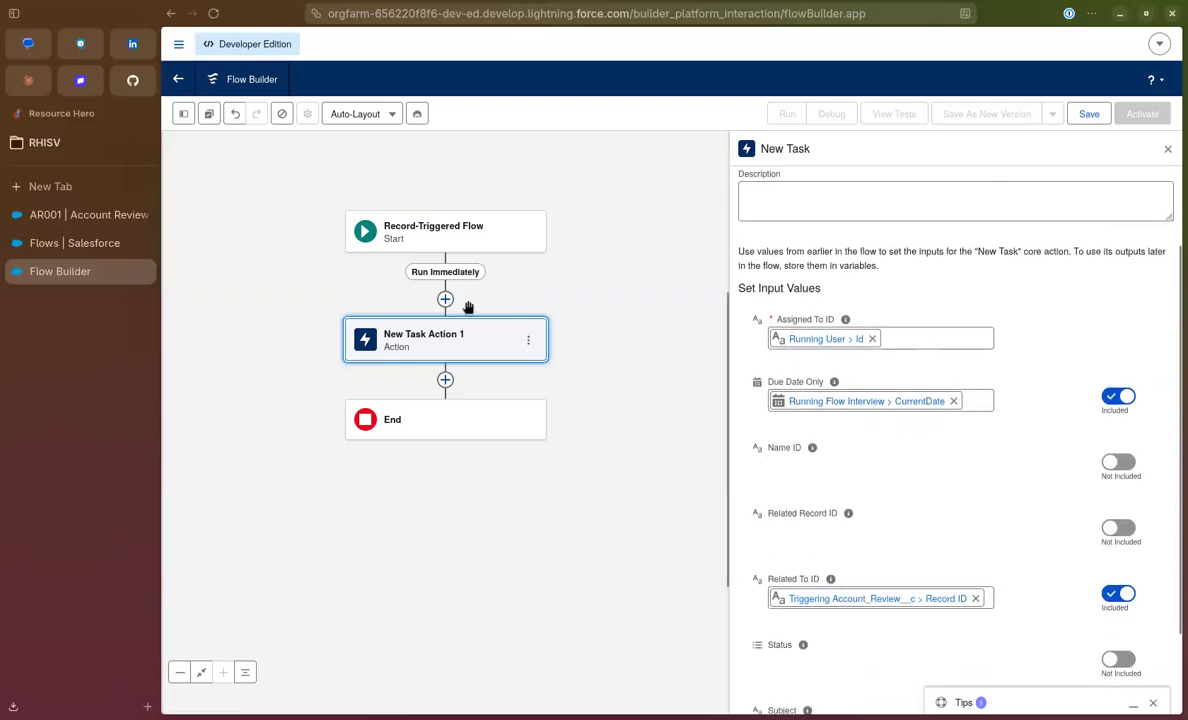
Save the flow with the label "Account Review Tasks" and the API name Account_Review_Tasks
left_click(1077, 114)
left_click(477, 331)
type("Account Review Tasks")
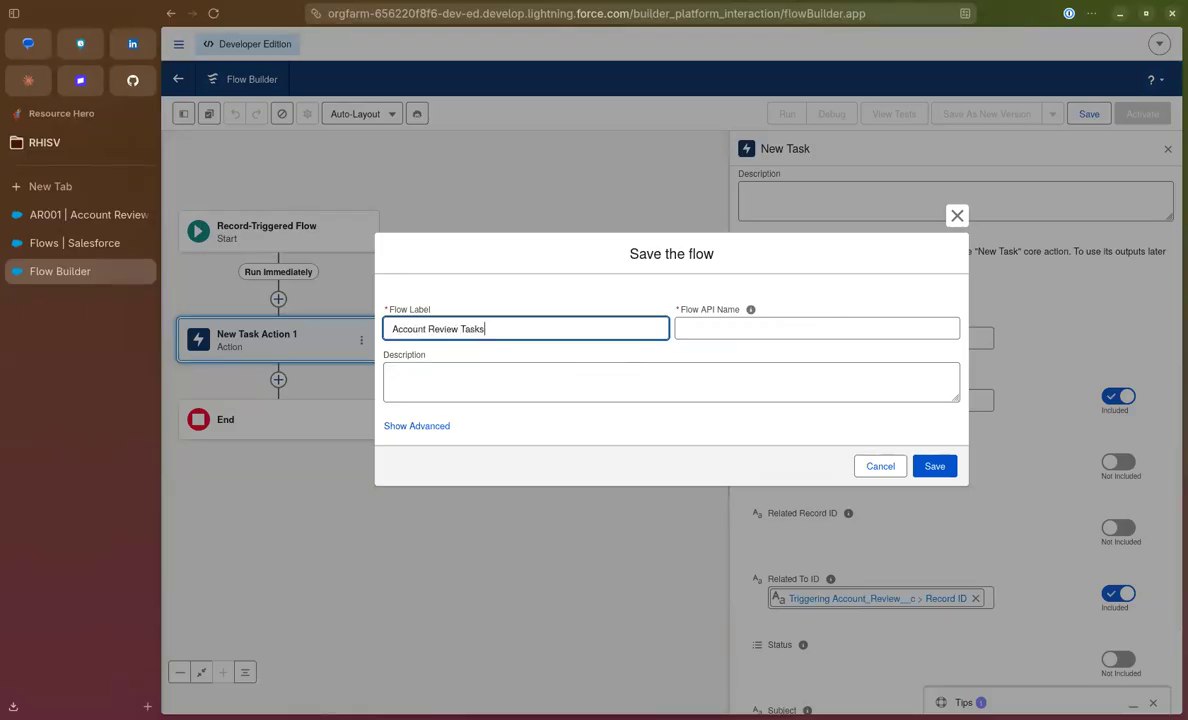
left_click(751, 310)
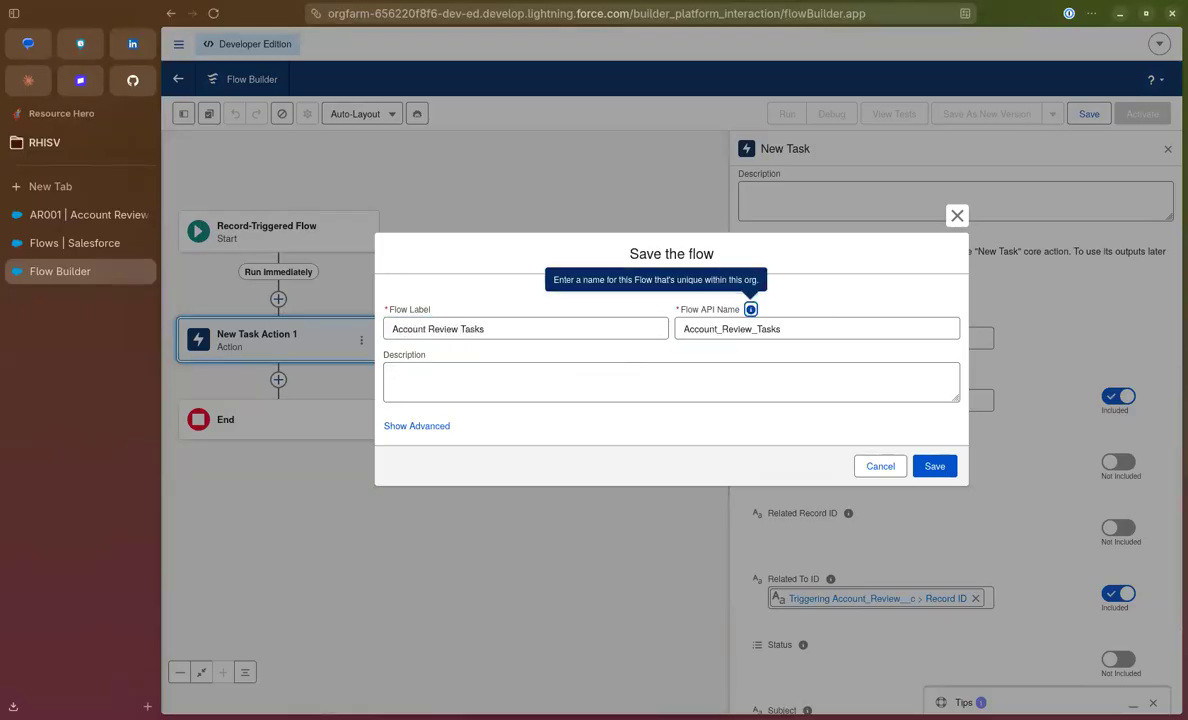
left_click(934, 466)
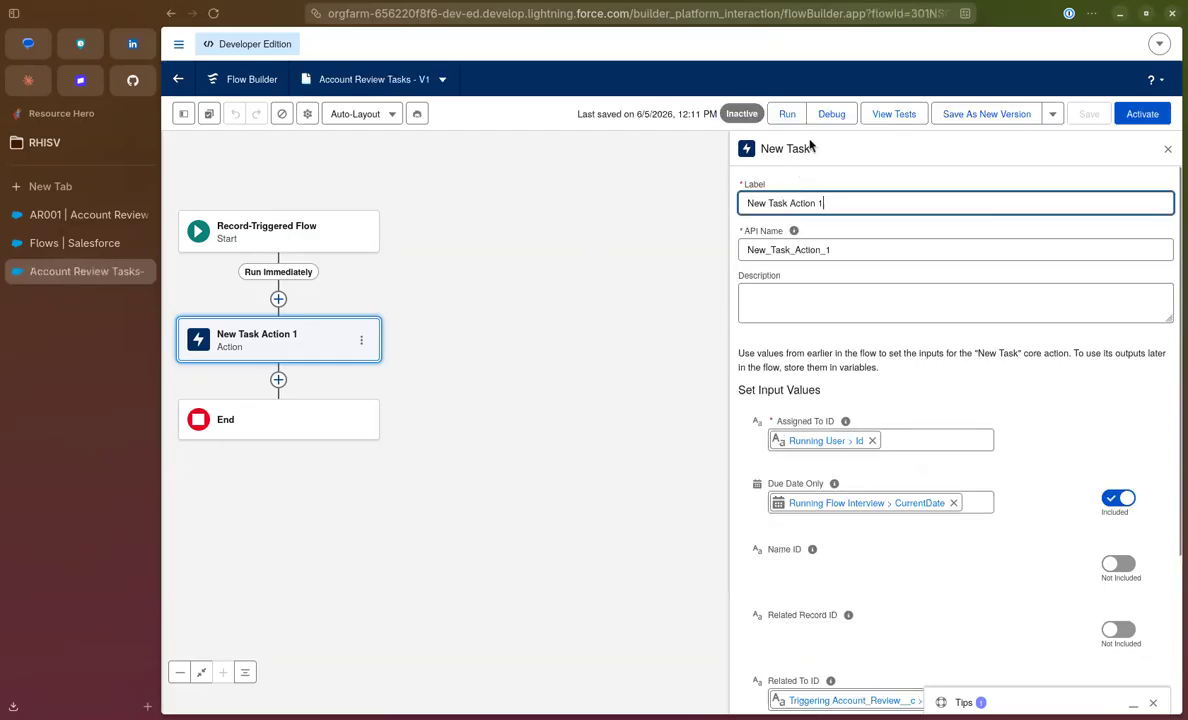
Run a debug of the flow's Run Immediately path with AR001 as the triggering Account_Review__c record
left_click(831, 114)
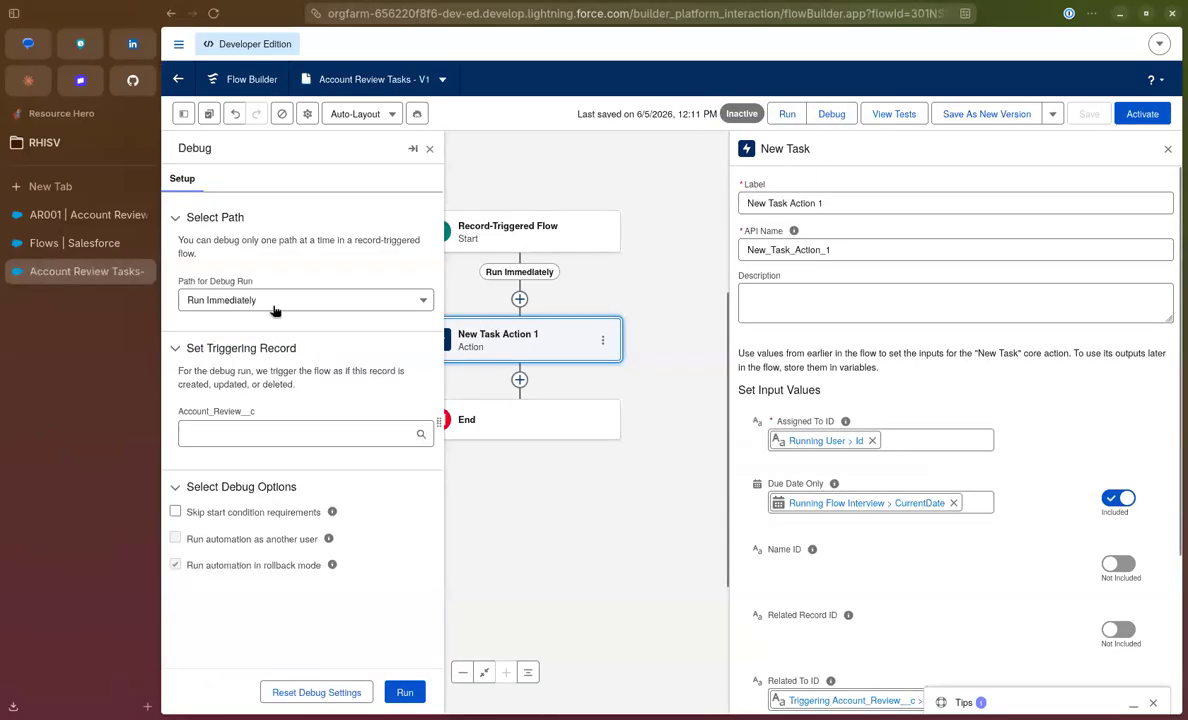
left_click(242, 438)
left_click(232, 460)
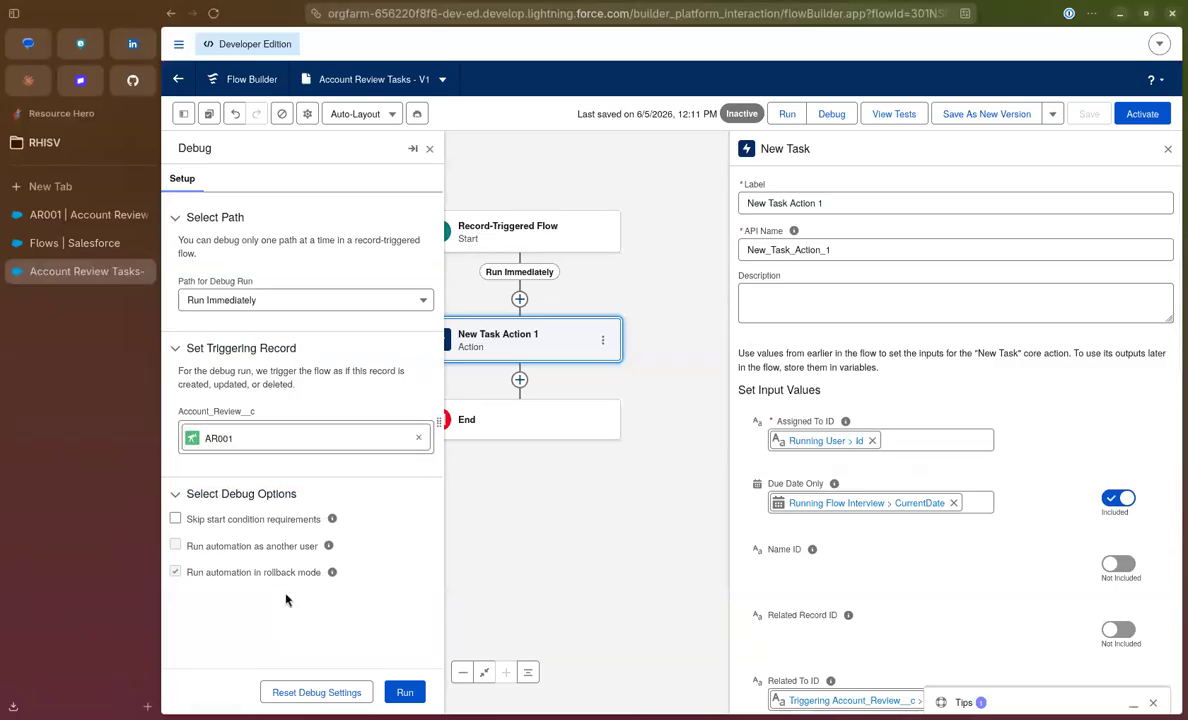
left_click(405, 693)
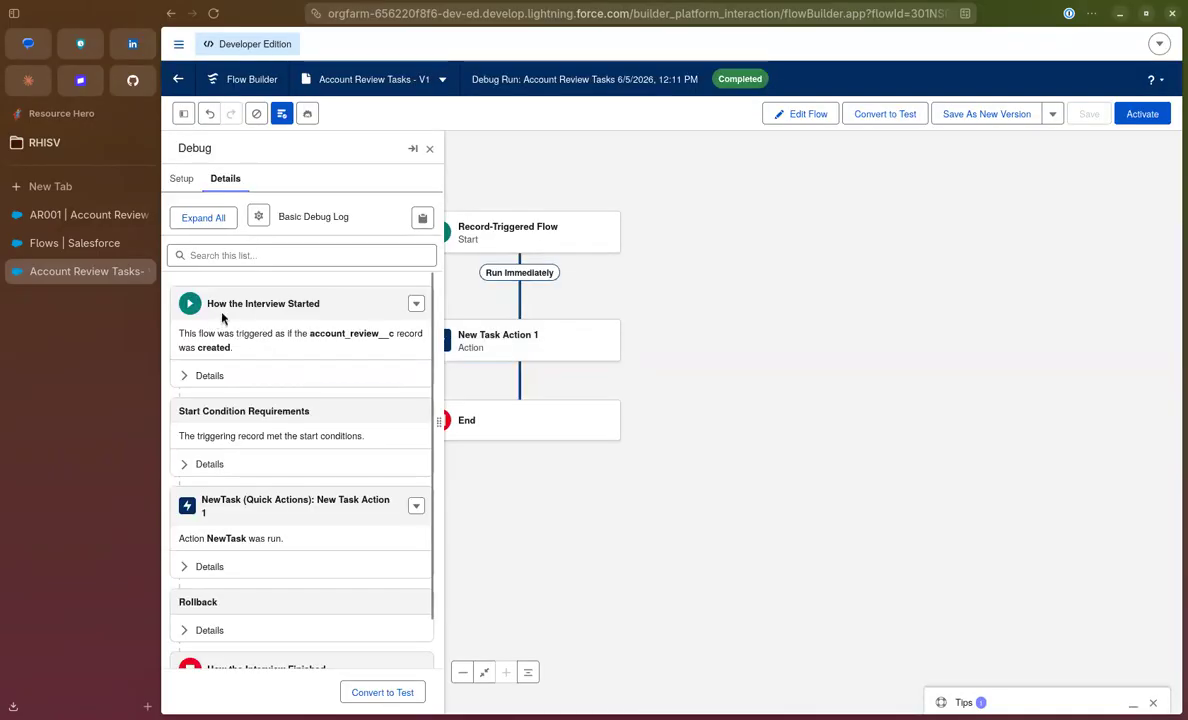
Examine the debug log's details for New Task Action 1, including the input values it received
scroll(286, 333, "down", 2)
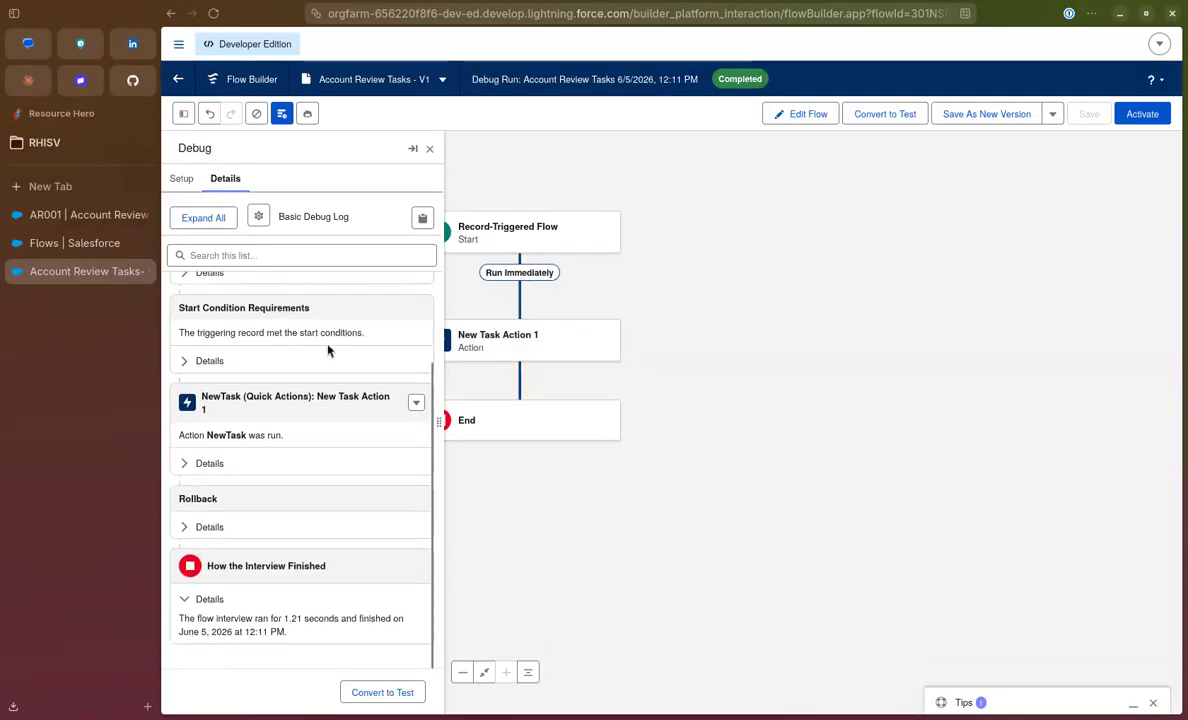
left_click(211, 464)
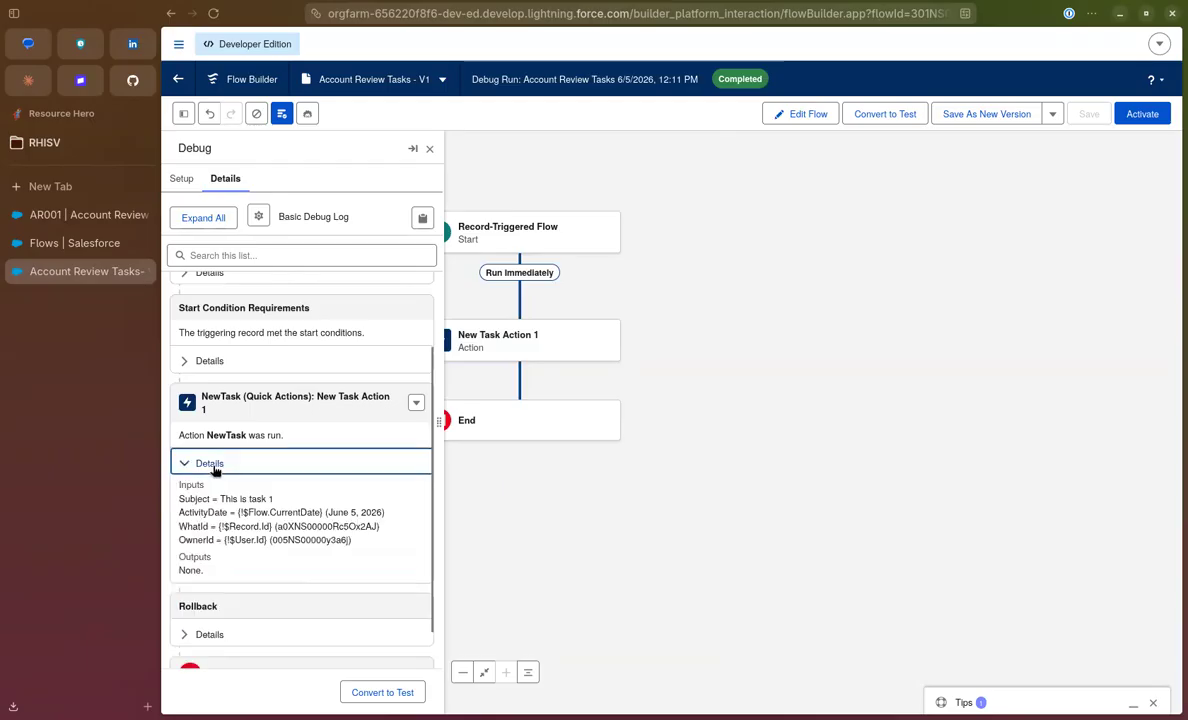
scroll(226, 548, "down", 2)
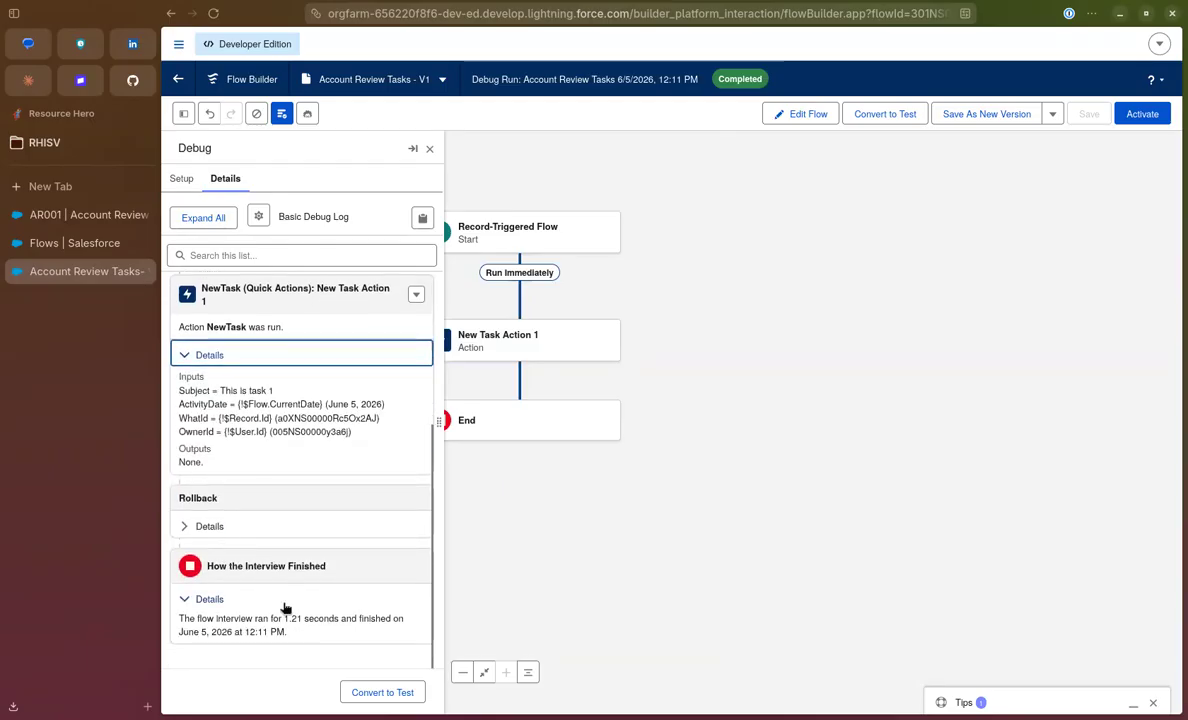
left_click_drag(644, 400, 684, 409)
left_click_drag(749, 367, 831, 422)
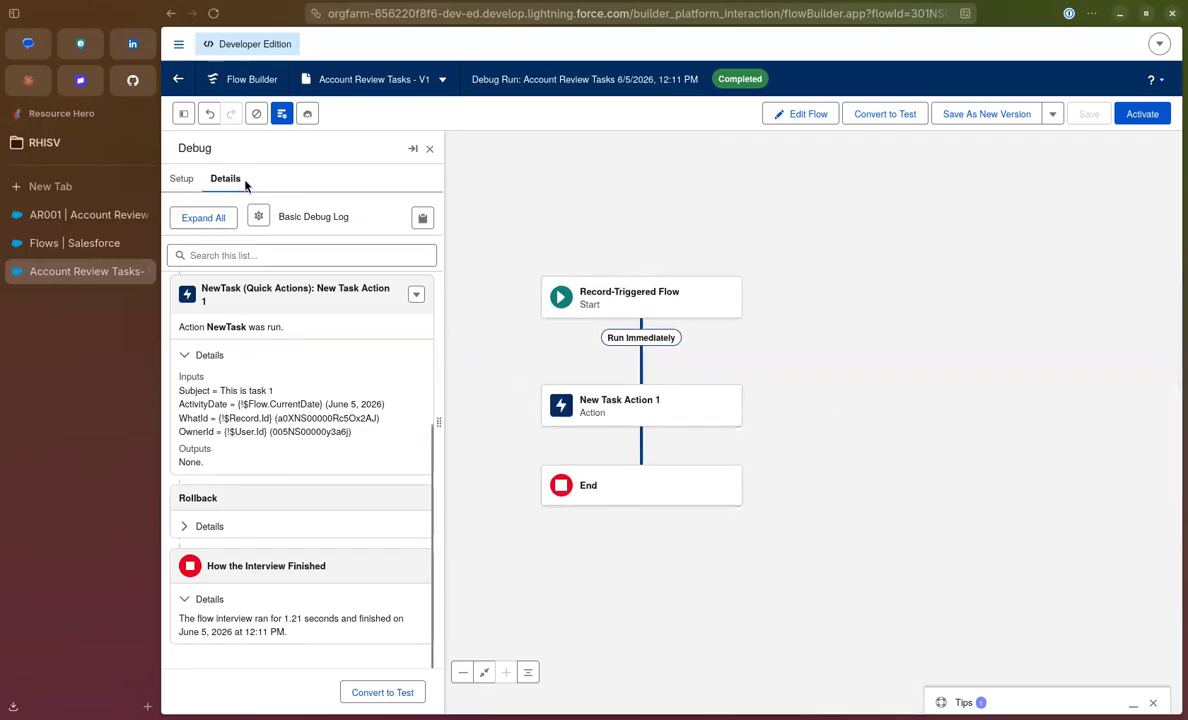
Return to editing the flow and review the input values of New Task Action 1
left_click(790, 115)
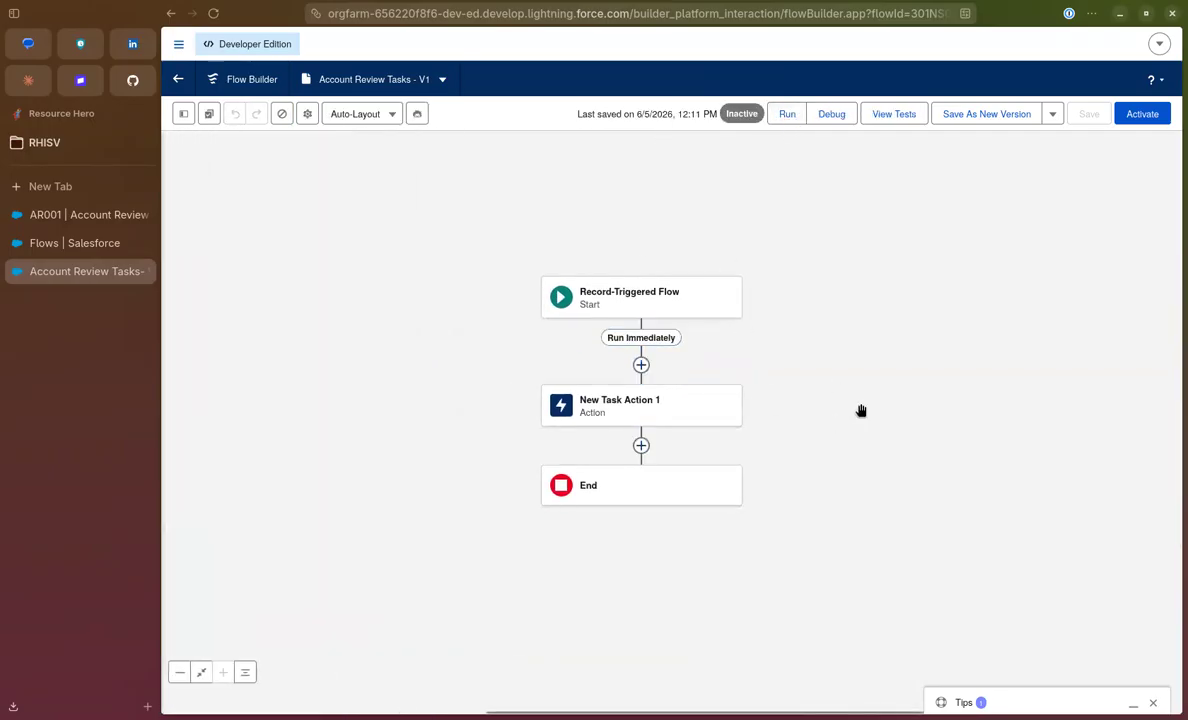
scroll(868, 360, "down", 2)
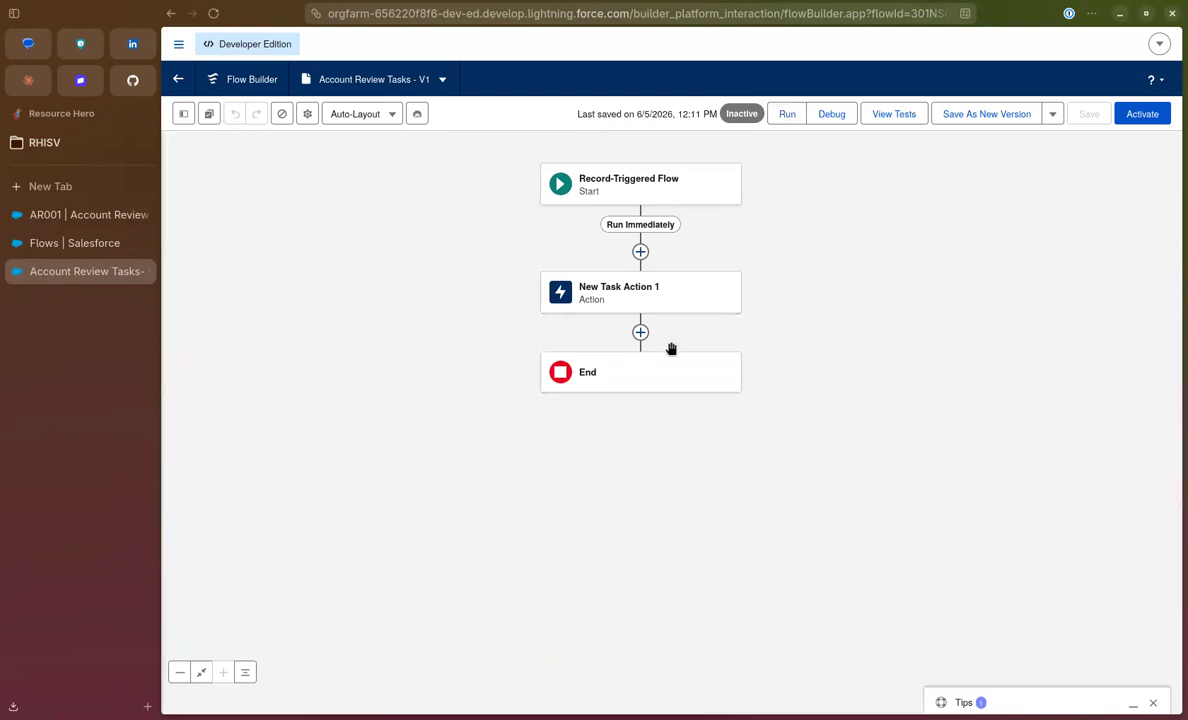
left_click(652, 304)
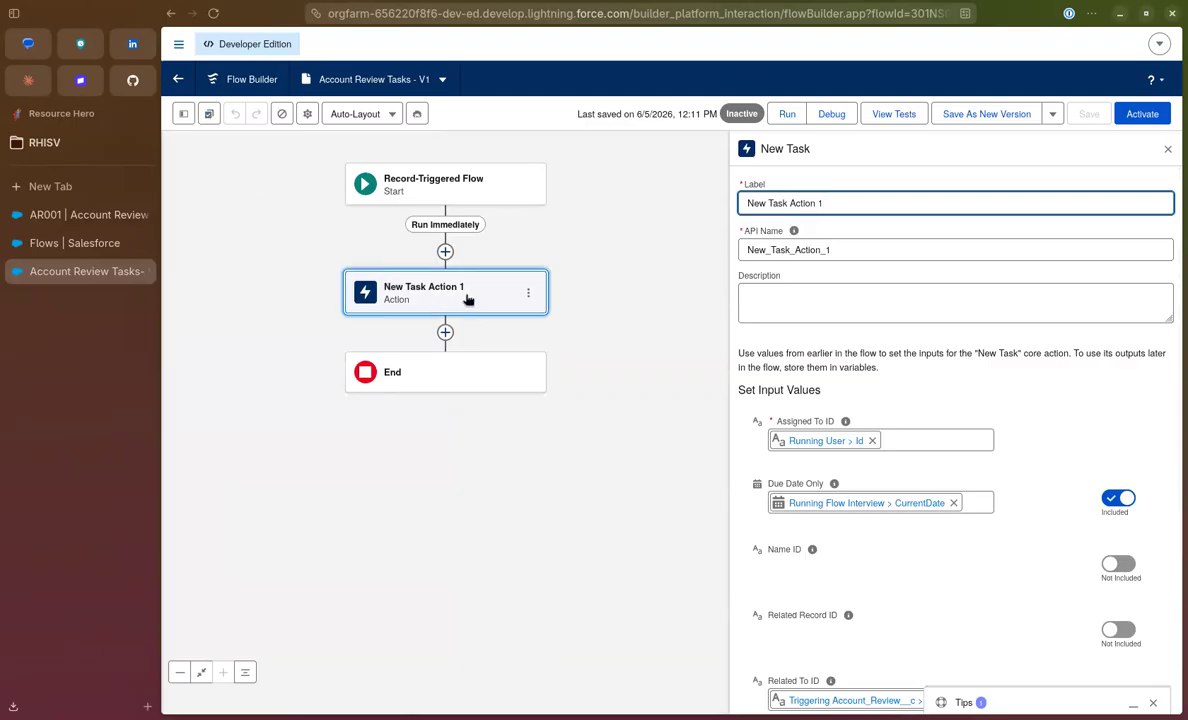
left_click(528, 296)
left_click(342, 318)
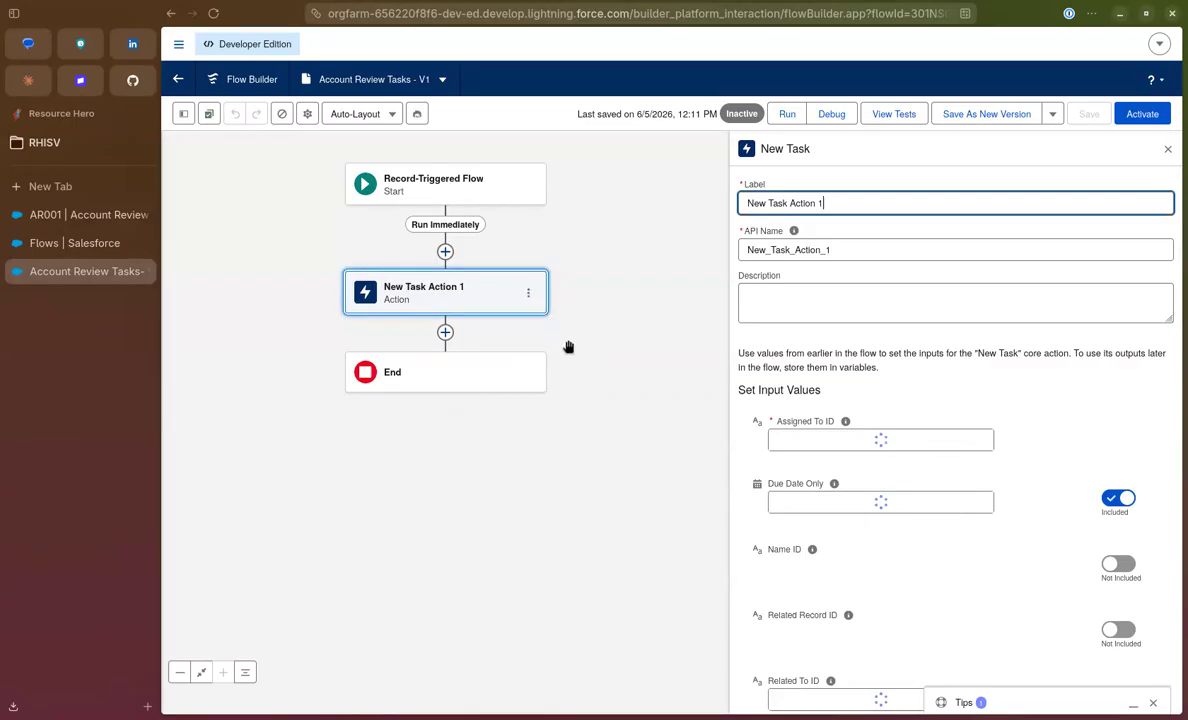
scroll(928, 500, "down", 4)
scroll(928, 480, "up", 4)
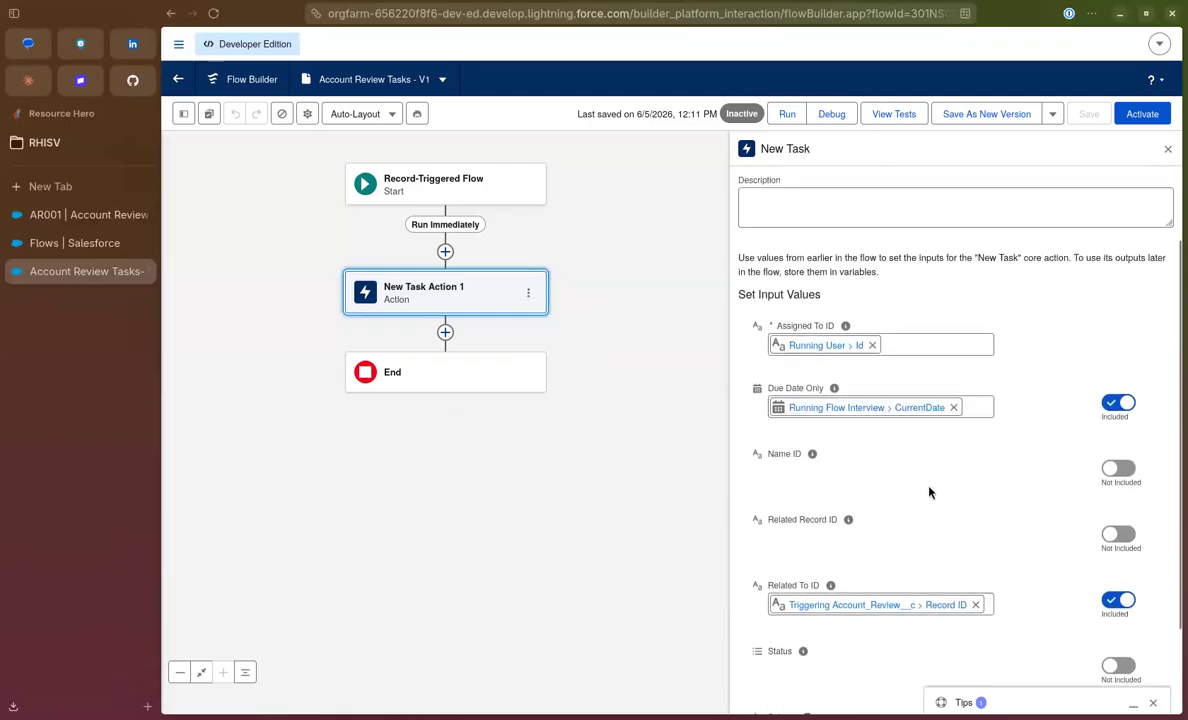
Create a variable resource named TaskSubjects with data type Text that allows multiple values as a collection
left_click(184, 114)
left_click(208, 244)
left_click(466, 313)
left_click(470, 344)
left_click(459, 342)
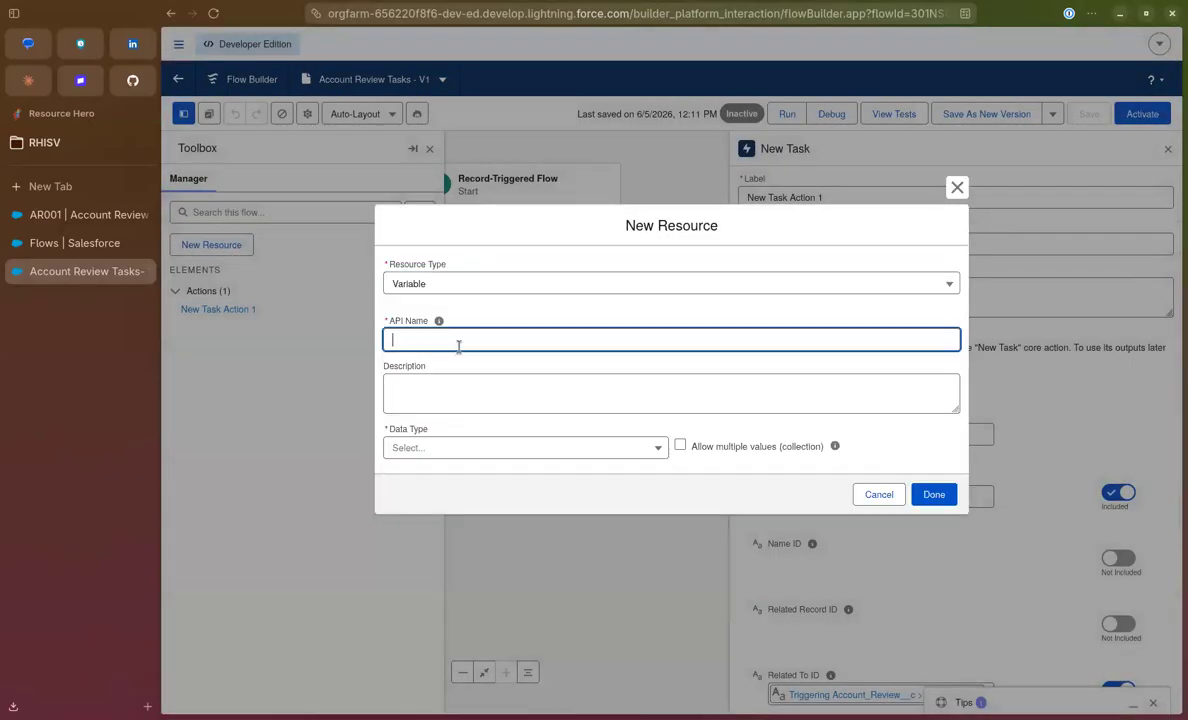
type("TaskSubjects")
key("Tab")
left_click(536, 449)
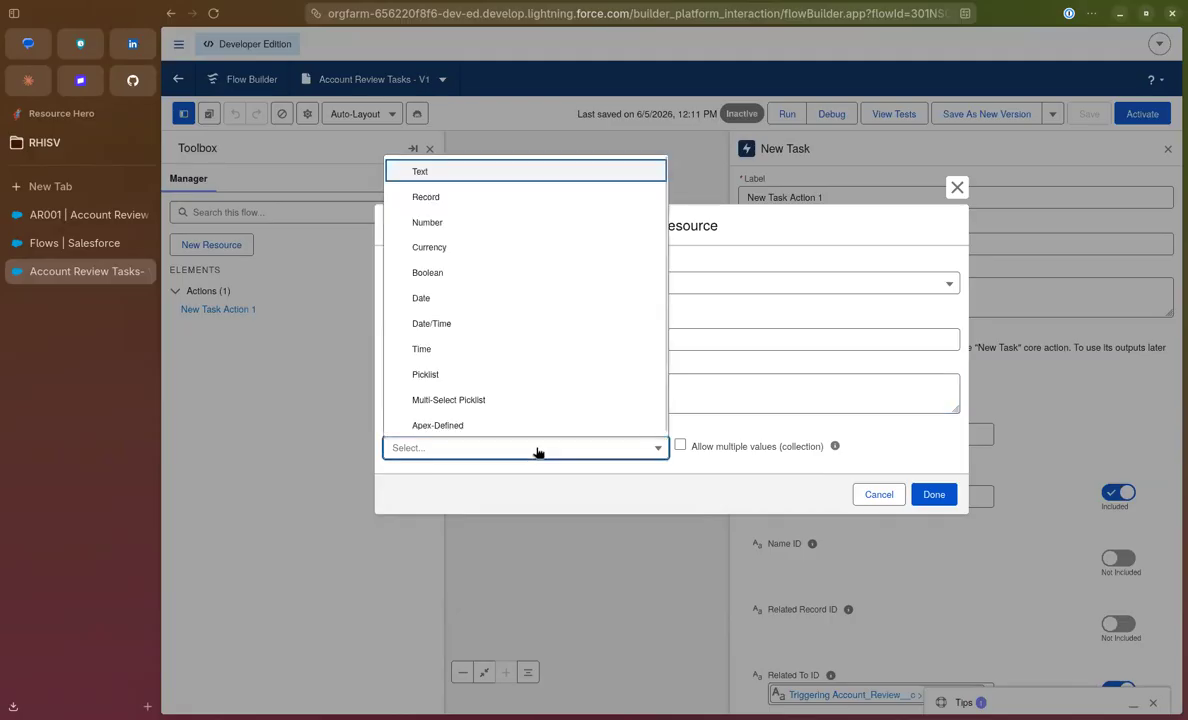
left_click(456, 171)
left_click(680, 398)
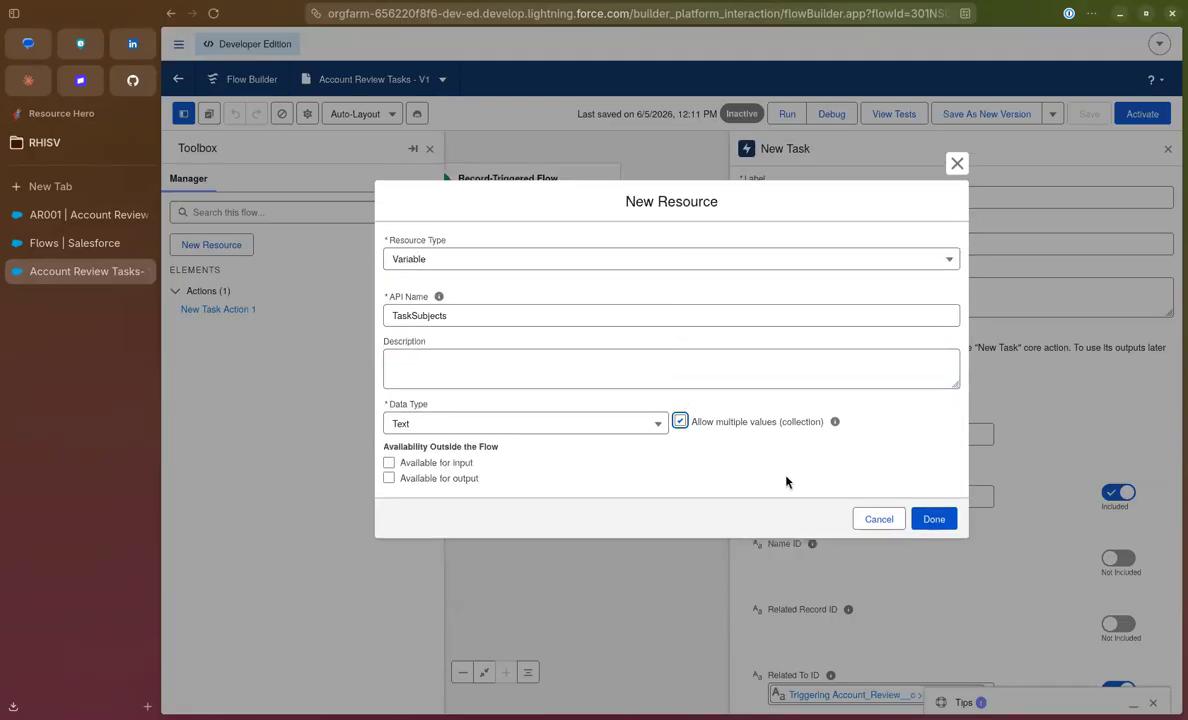
left_click(933, 517)
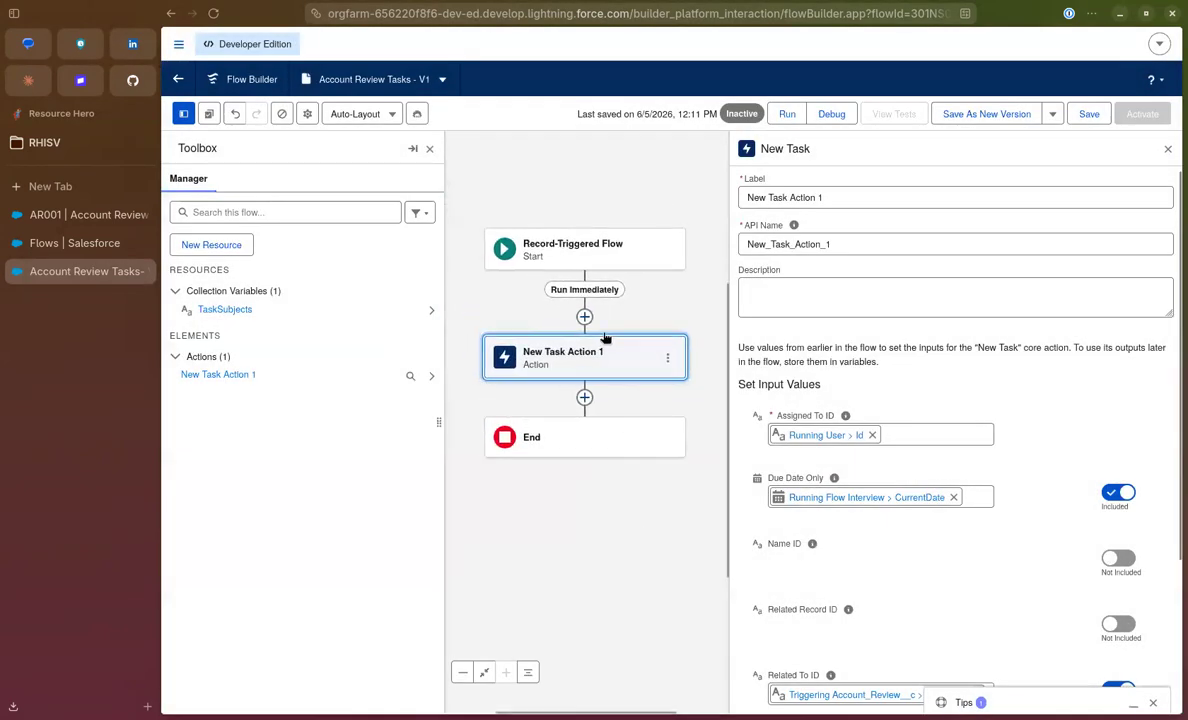
Add an Assignment element labelled "Add Task Subject" between the start and New Task Action 1
left_click(585, 318)
type("a")
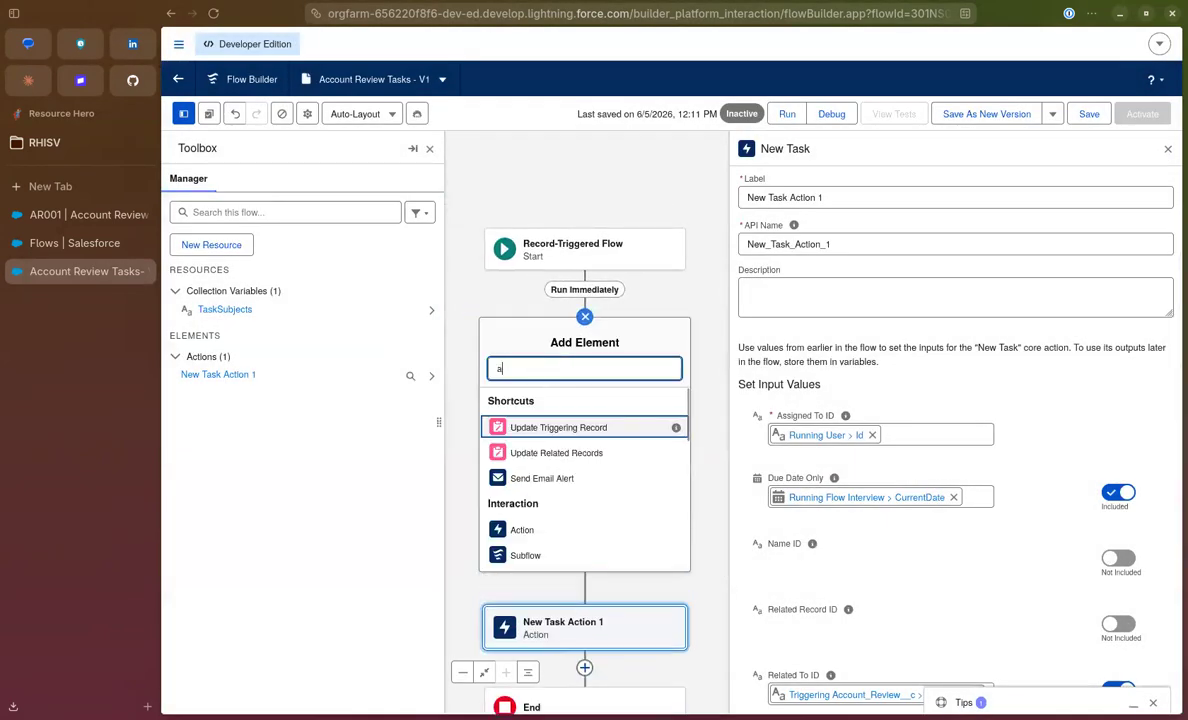
type("ss")
left_click(530, 402)
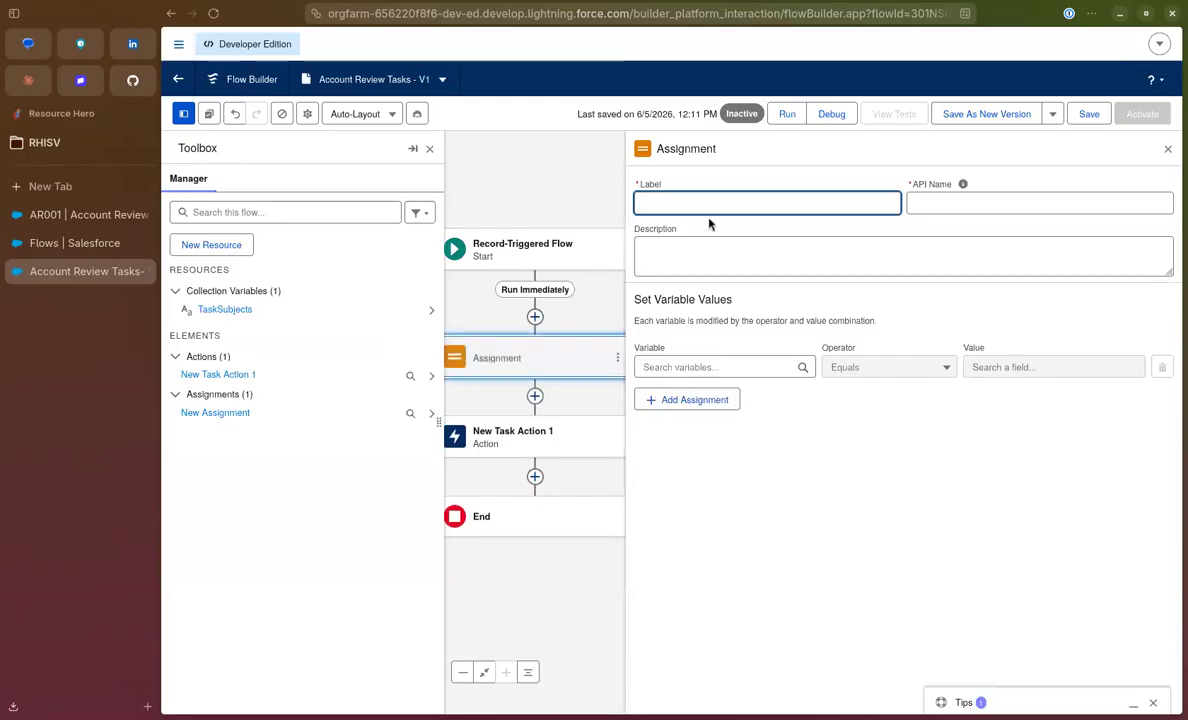
type("Task Subjec")
type("Add")
key("Tab")
Add two more assignment rows to the Add Task Subject element, making three in all
left_click(822, 450)
left_click(682, 400)
left_click(841, 472)
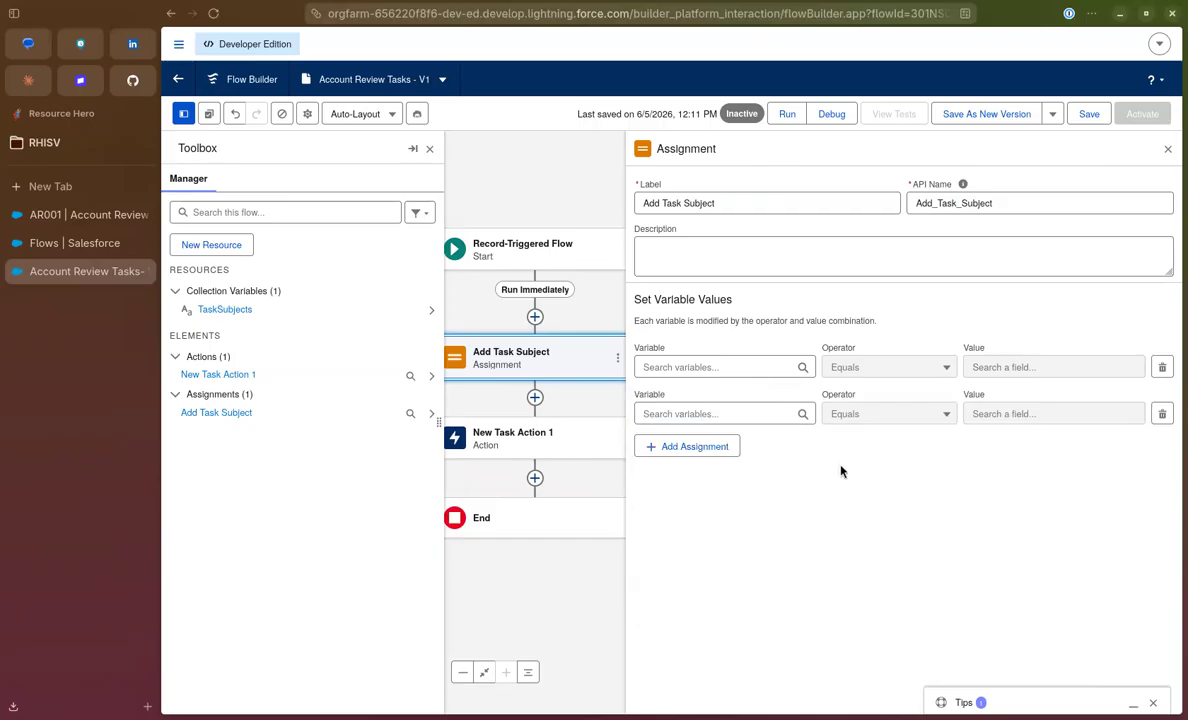
left_click(700, 446)
left_click(872, 530)
Configure the first assignment row to add "This is task 1" to the TaskSubjects collection
left_click(693, 362)
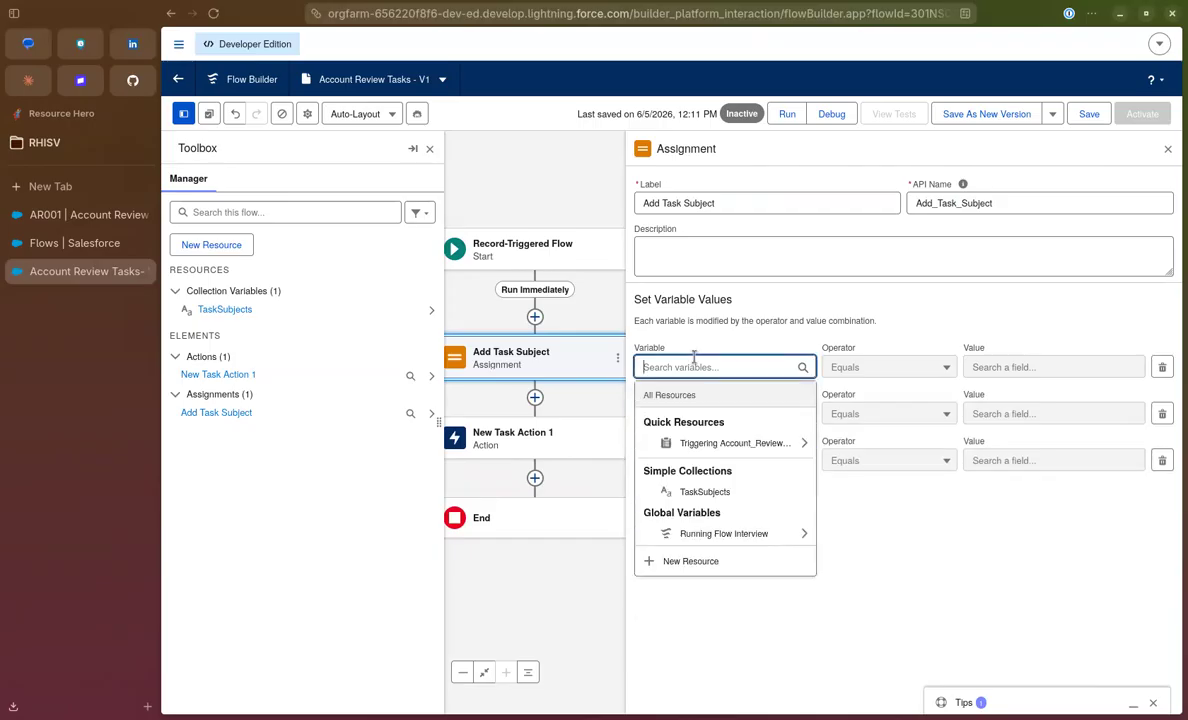
left_click(700, 491)
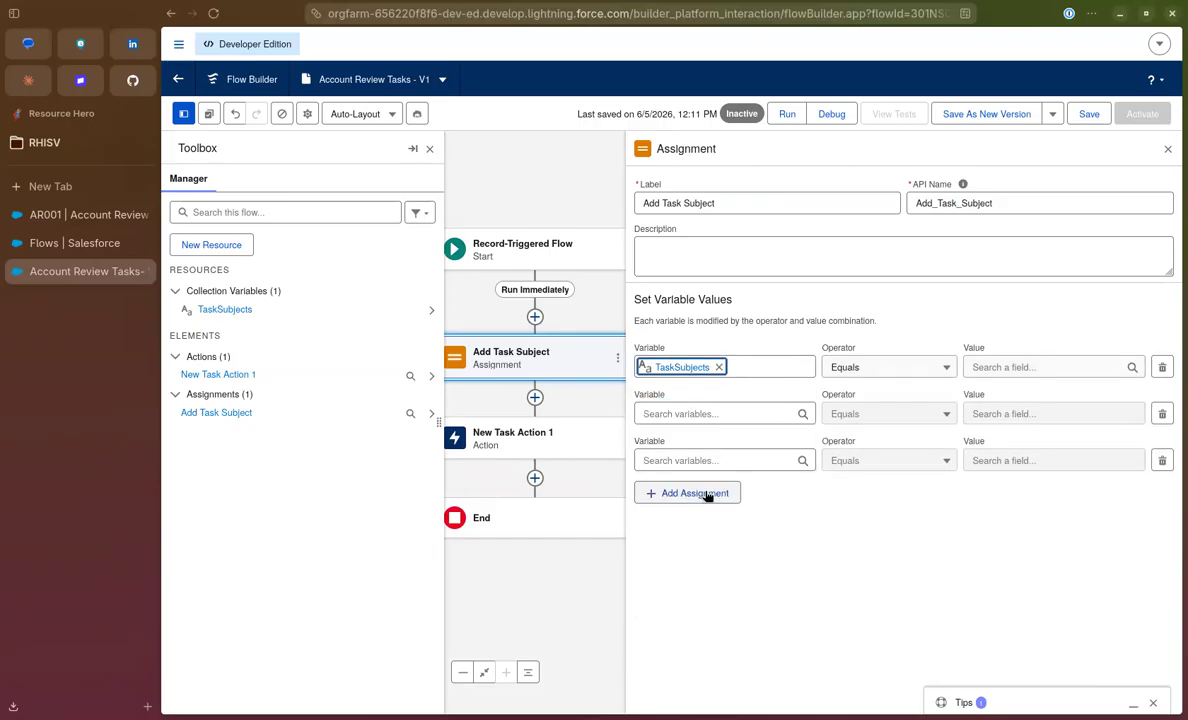
left_click(846, 378)
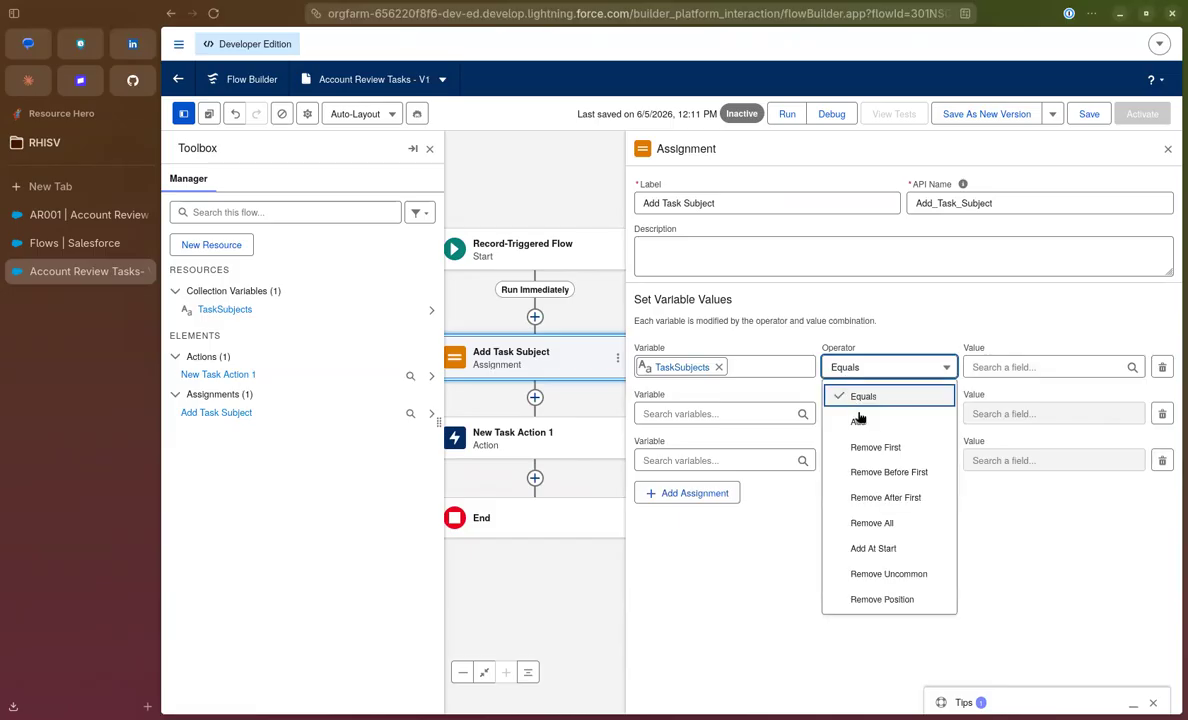
left_click(980, 369)
type("This is tas")
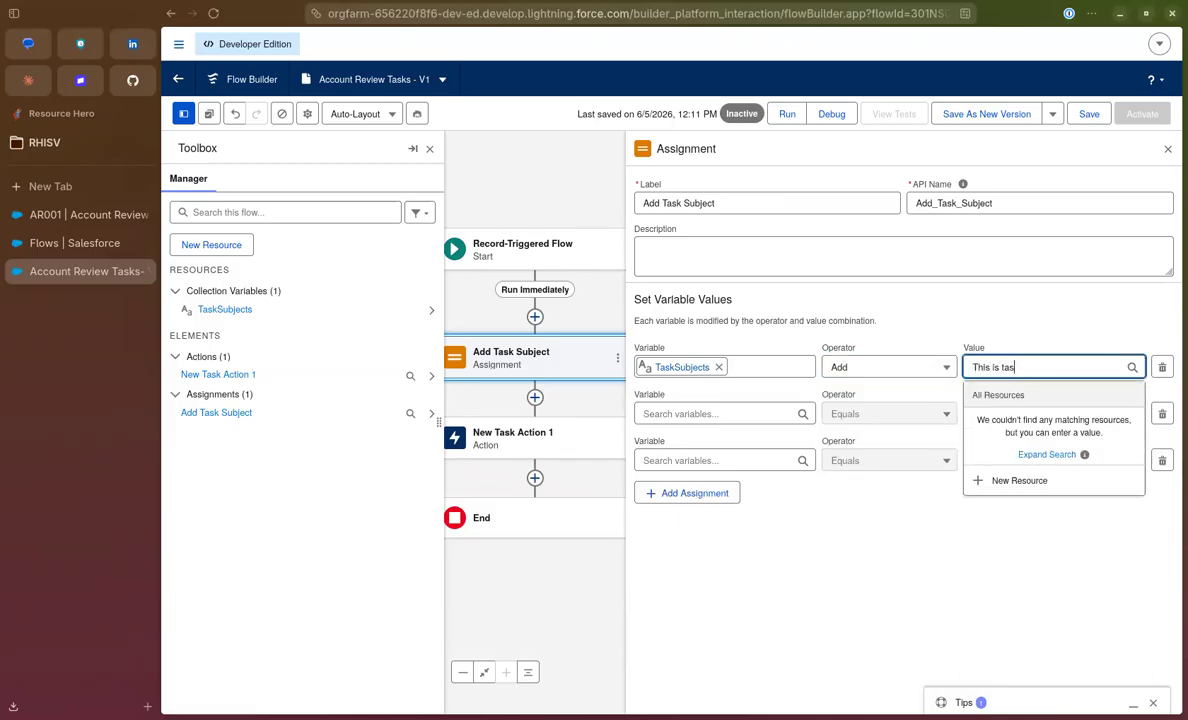
left_click(953, 549)
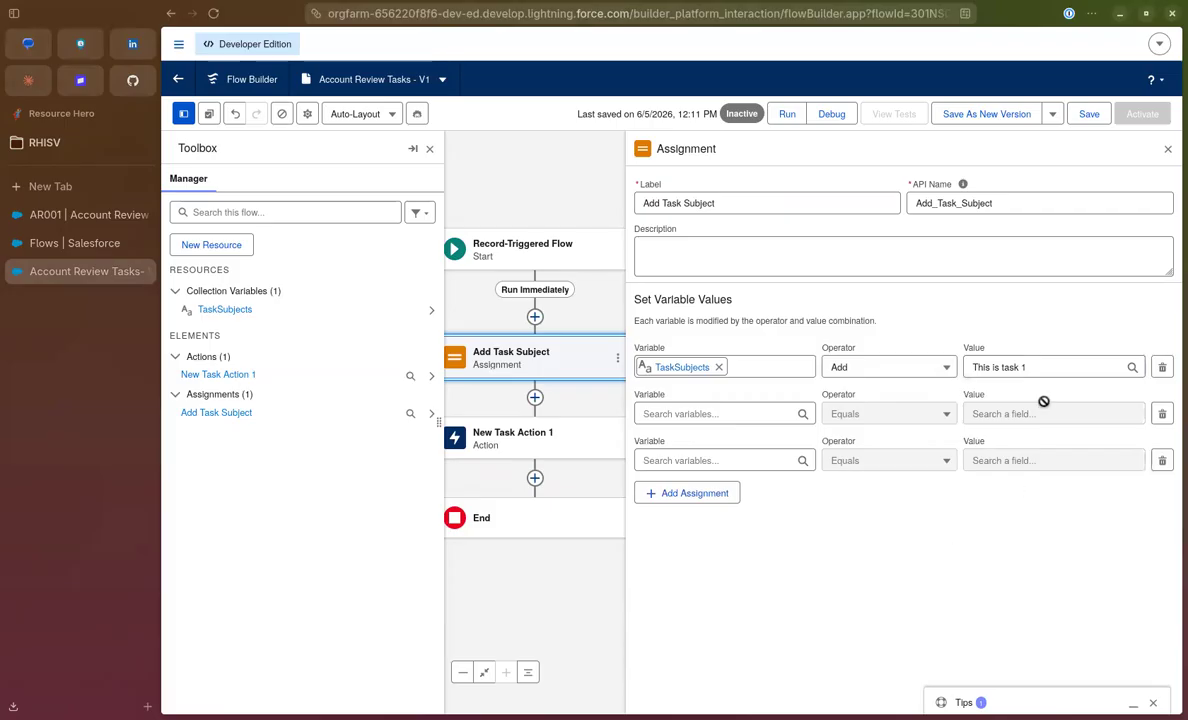
Configure the second assignment row to add "This is task 2" to the TaskSubjects collection
left_click(1045, 368)
key("ctrl+a")
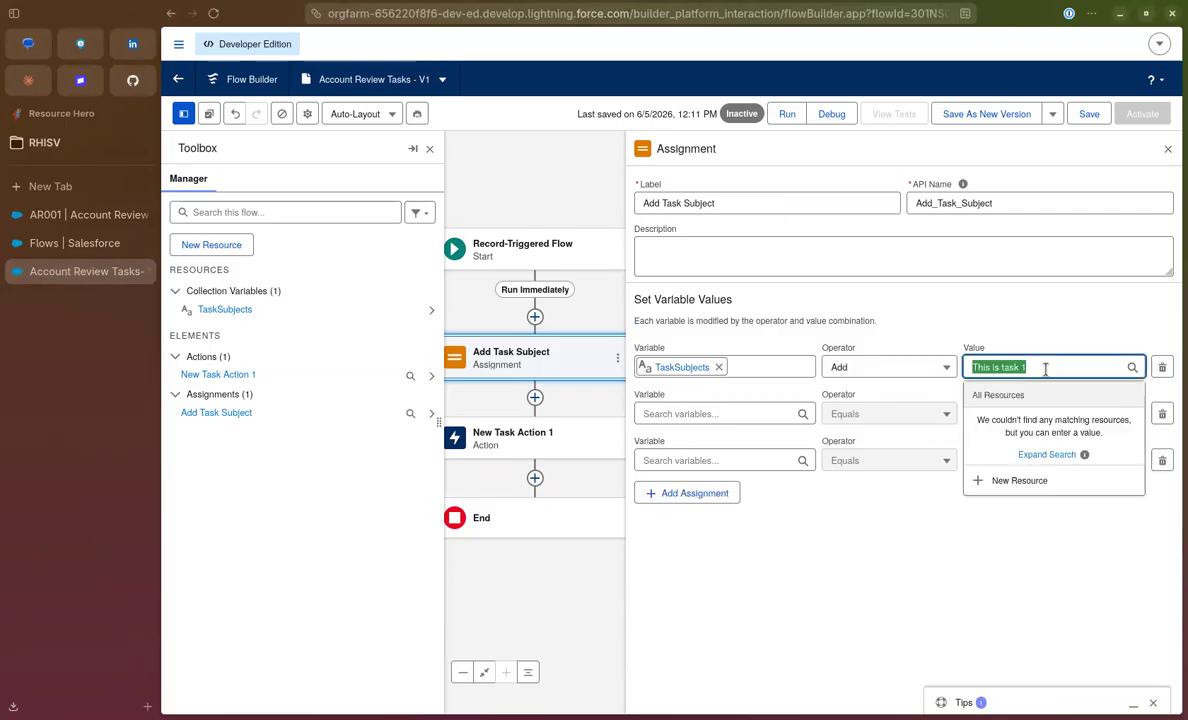
left_click(935, 534)
left_click(842, 268)
left_click(990, 415)
left_click(760, 418)
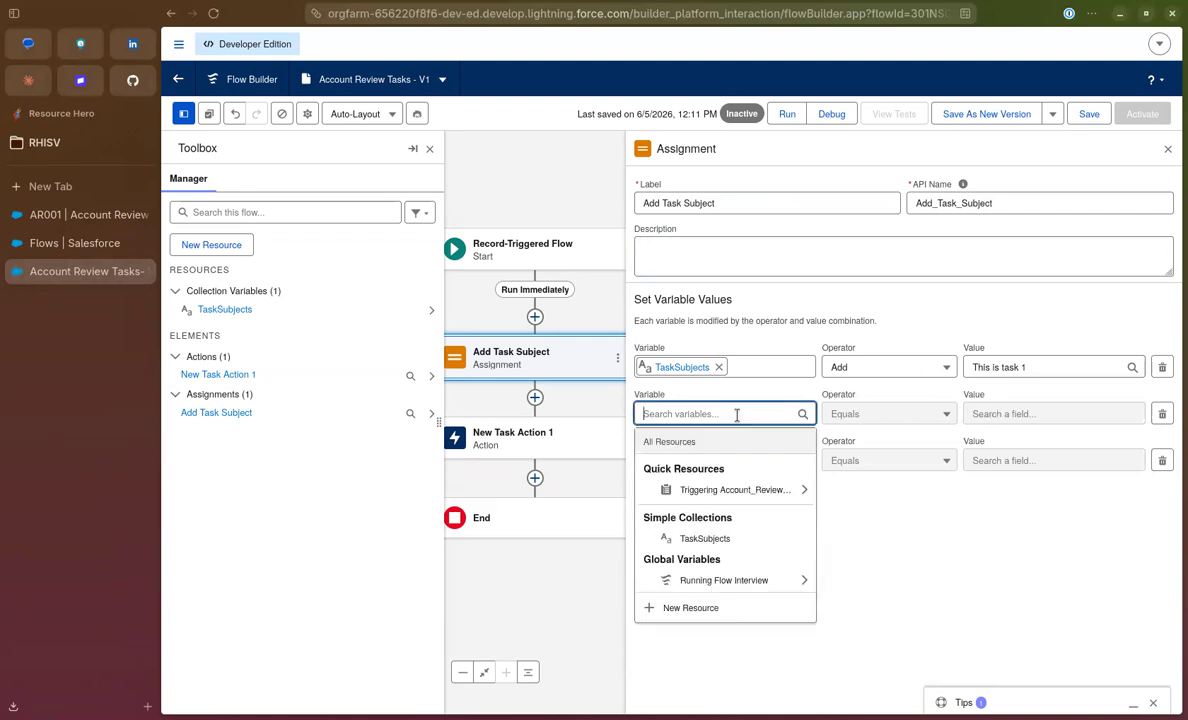
left_click(713, 540)
left_click(877, 416)
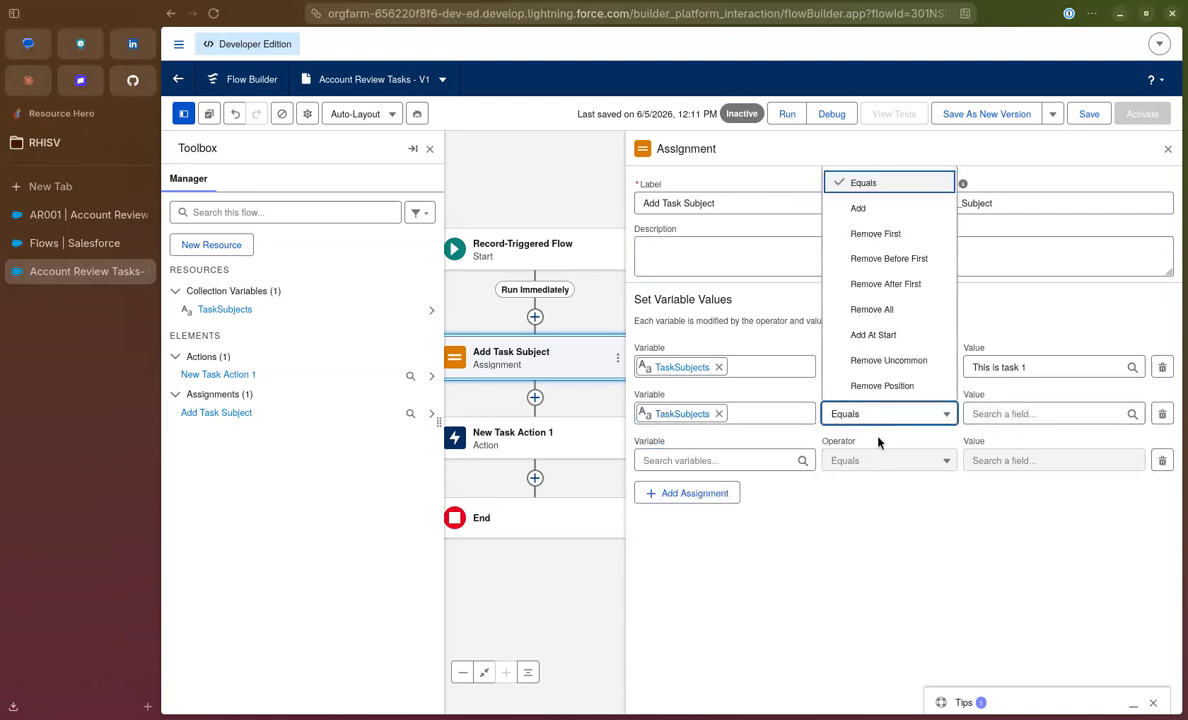
left_click(860, 208)
left_click(1016, 413)
type("This is task 1")
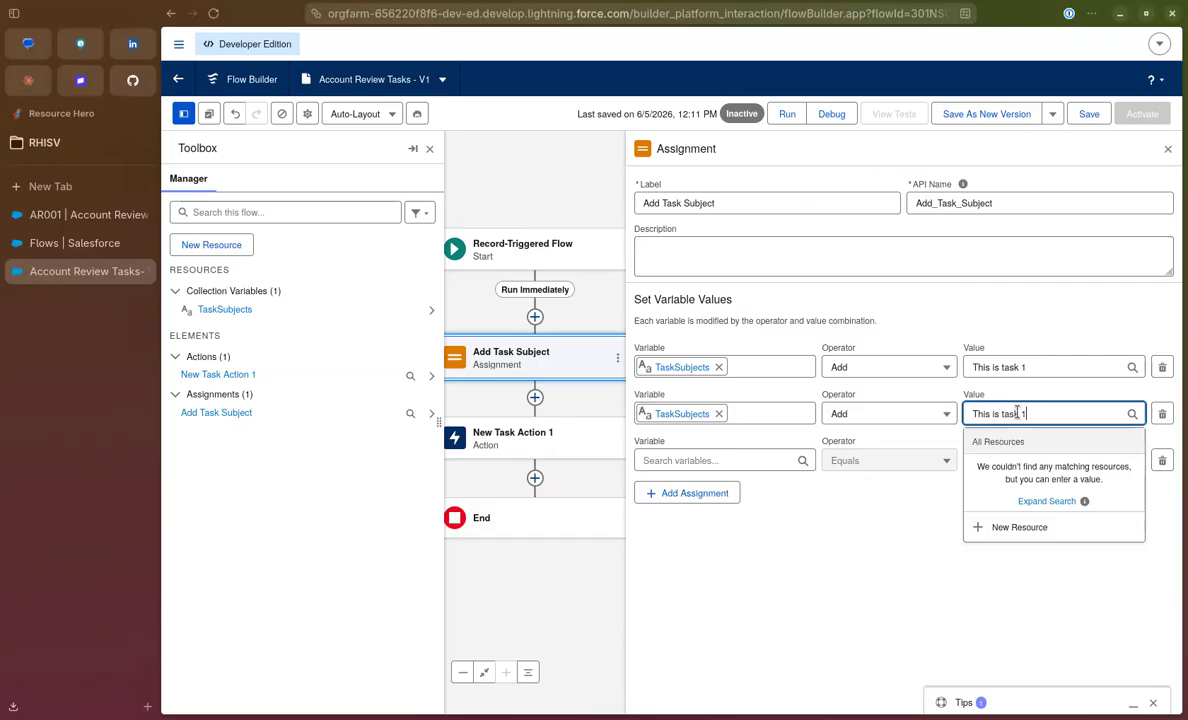
Configure the third assignment row to add "This is task 3" to the TaskSubjects collection and close the assignment's settings
left_click(727, 462)
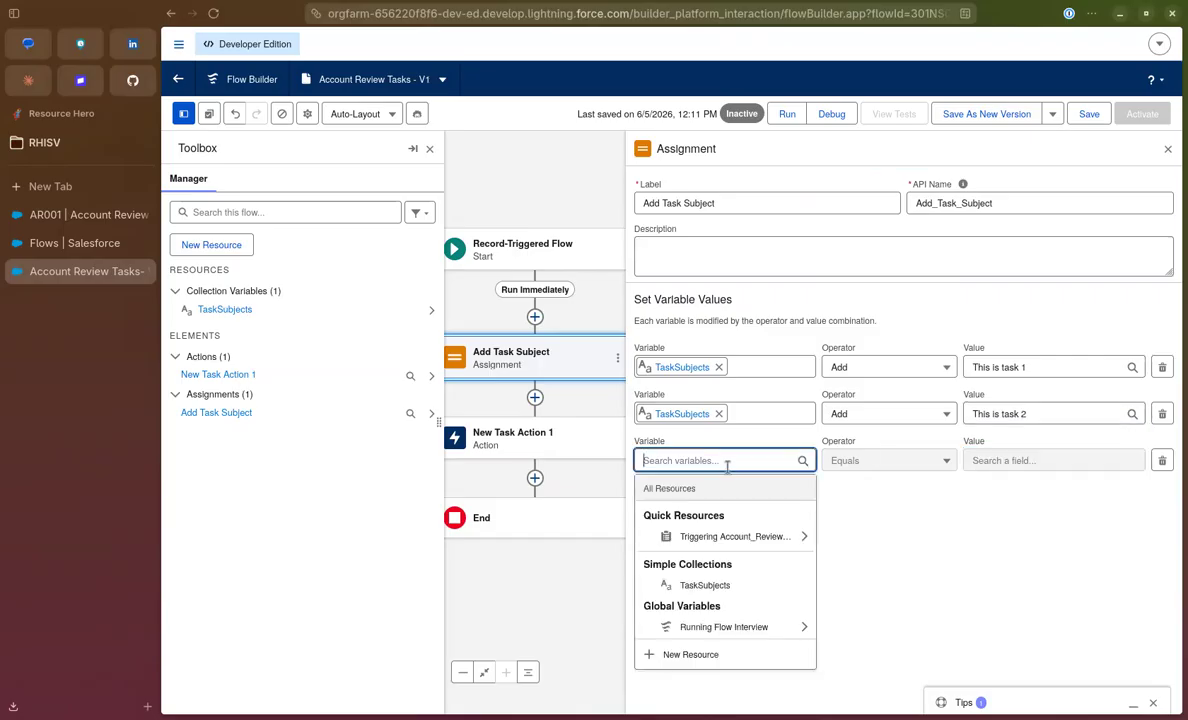
left_click(714, 585)
left_click(893, 460)
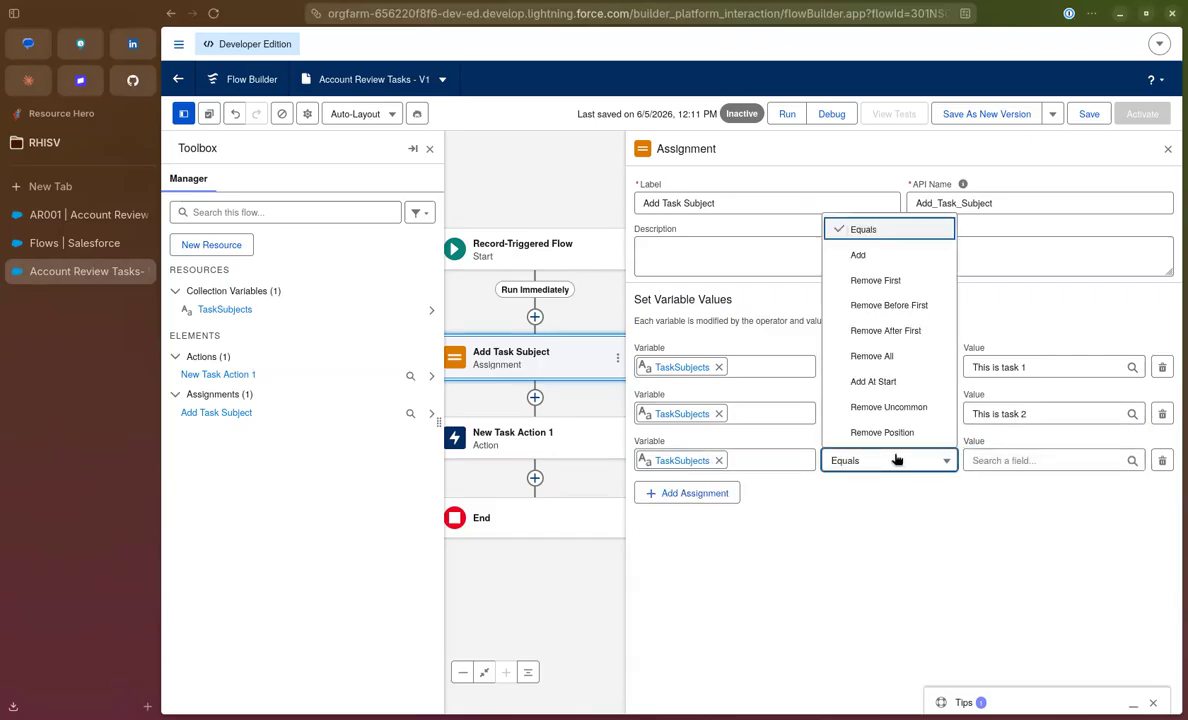
left_click(852, 256)
left_click(1000, 460)
type("This is task 1")
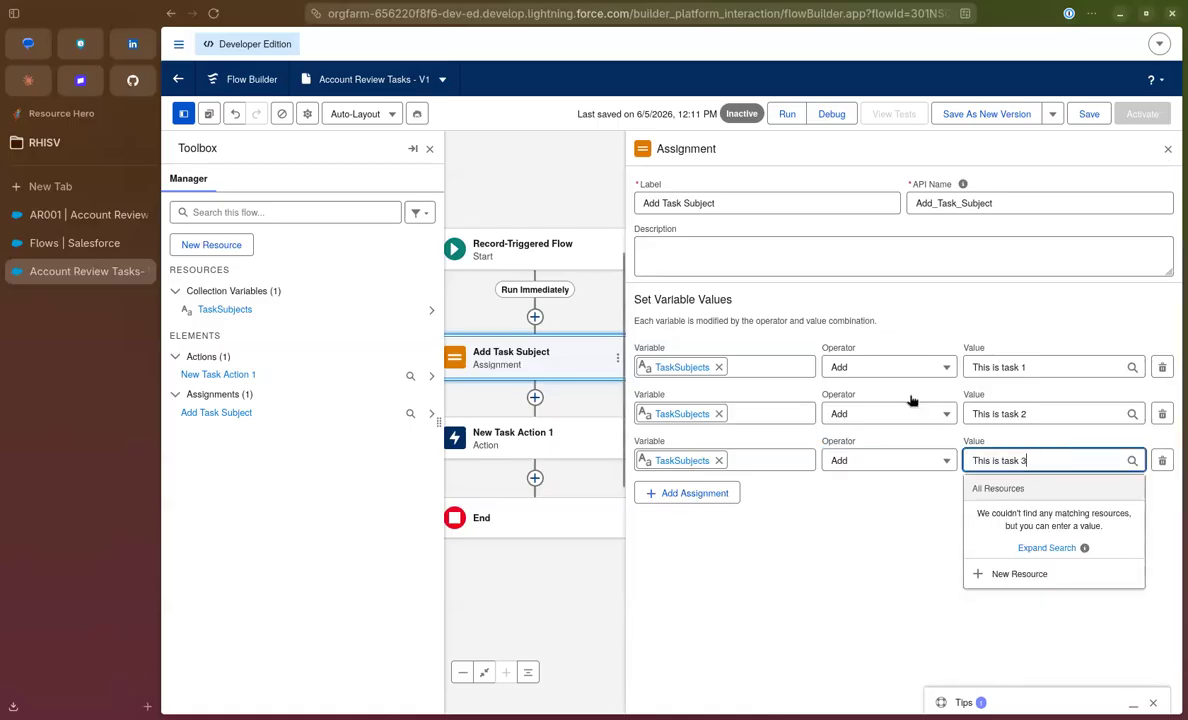
left_click(851, 541)
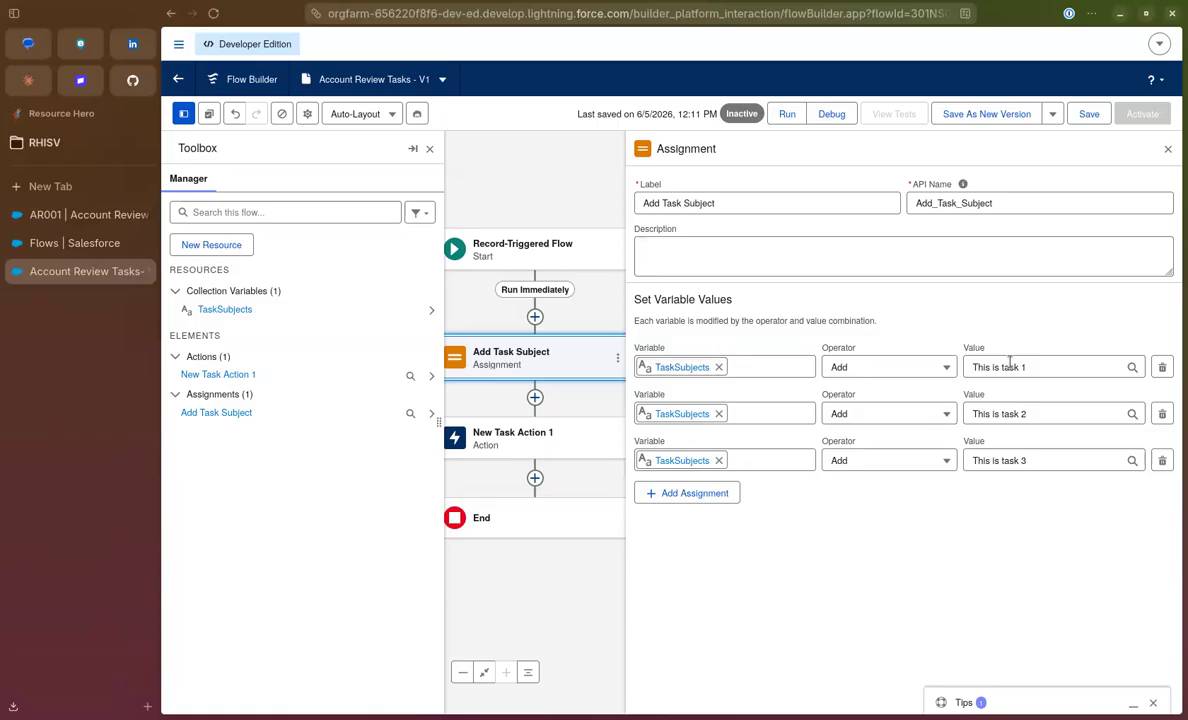
left_click(1167, 148)
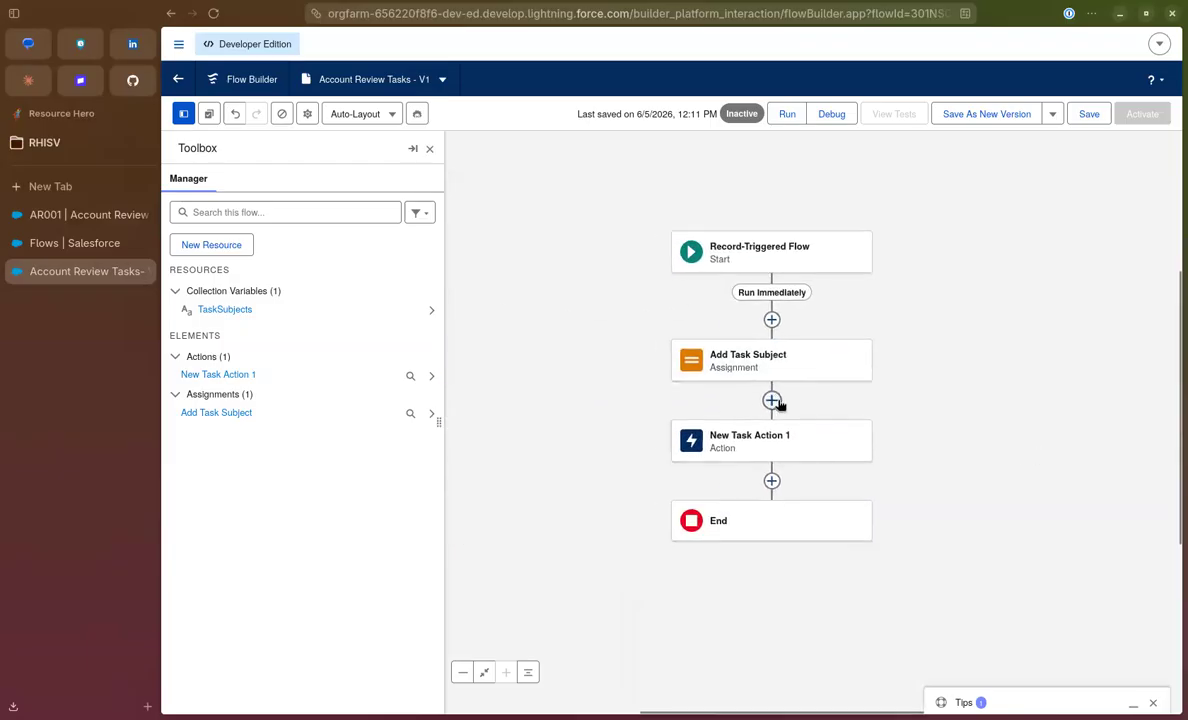
Add a Loop labelled "For each task subject" over the TaskSubjects collection, between Add Task Subject and New Task Action 1
left_click(771, 400)
type("loop")
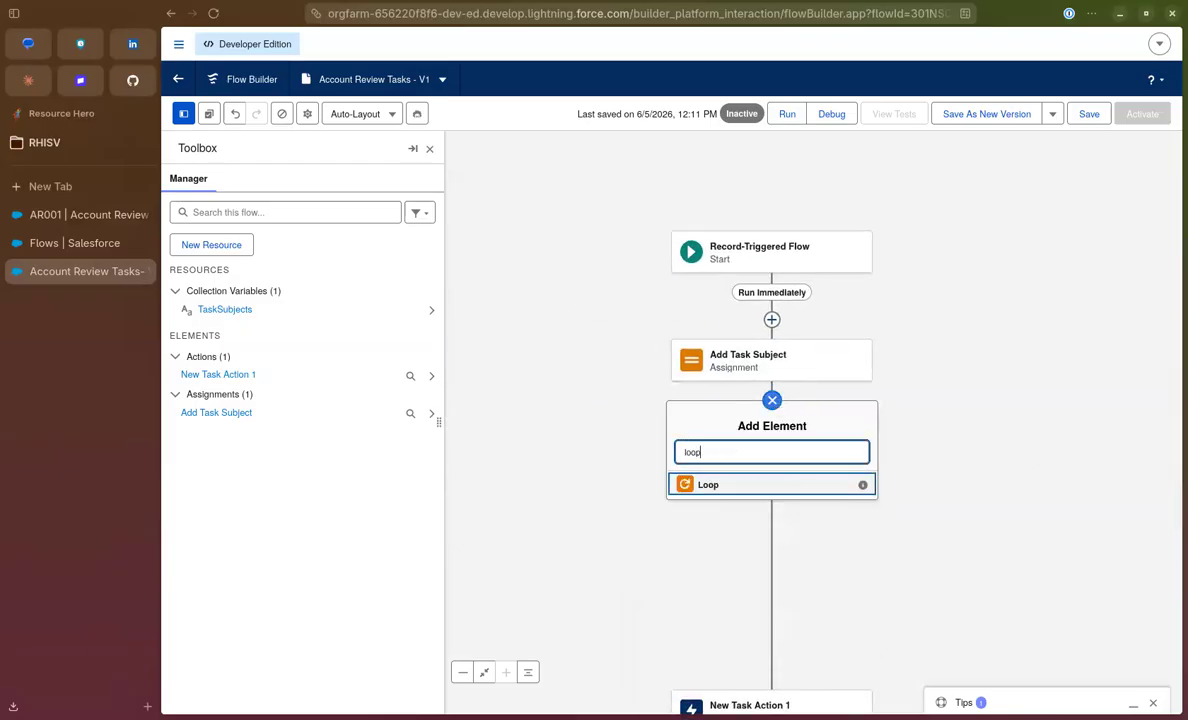
left_click(711, 484)
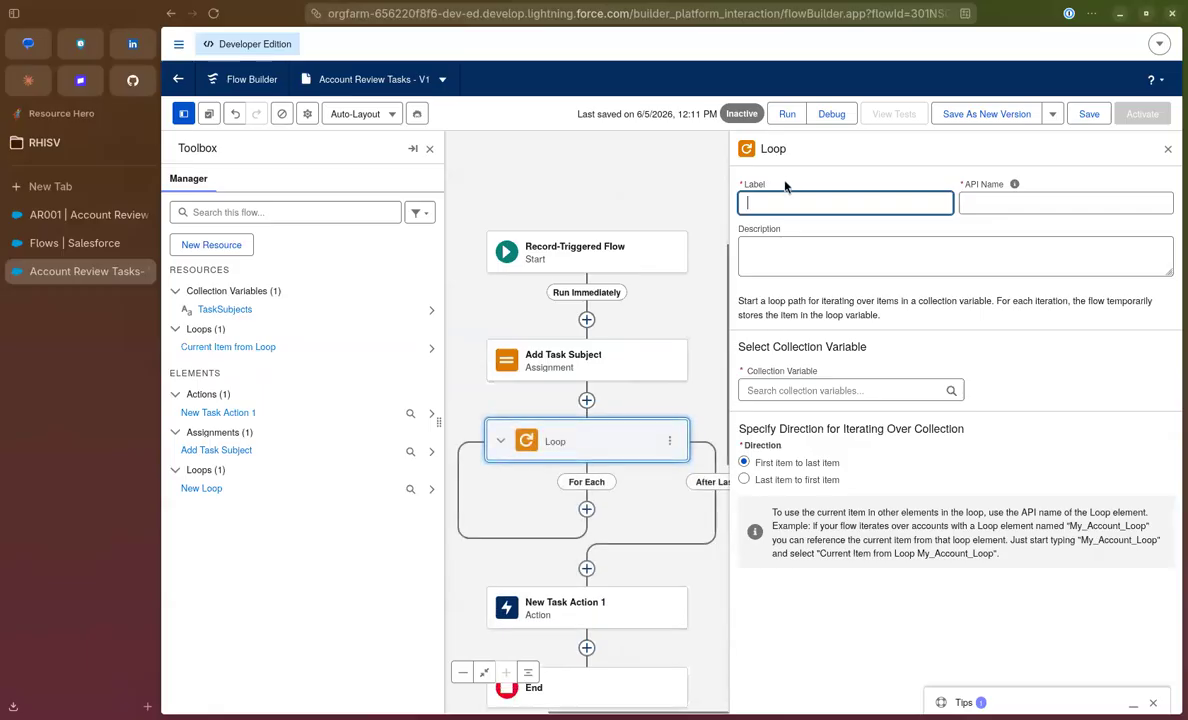
type("For each")
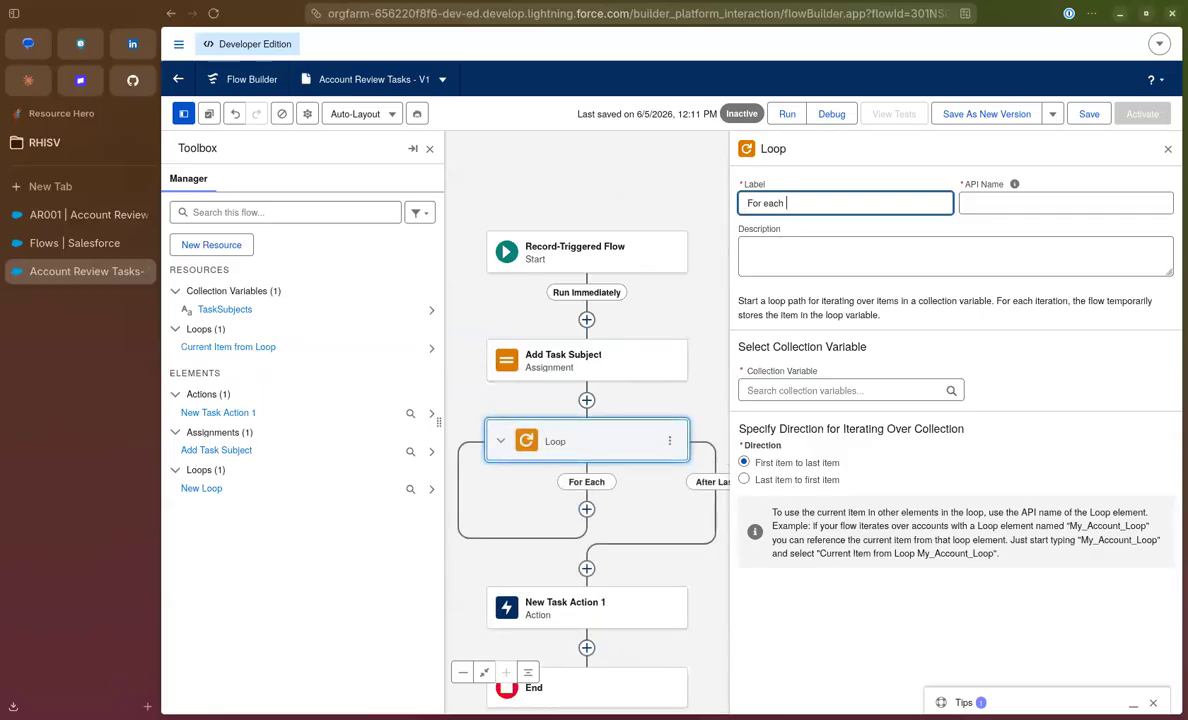
type(" task subject")
key("Tab")
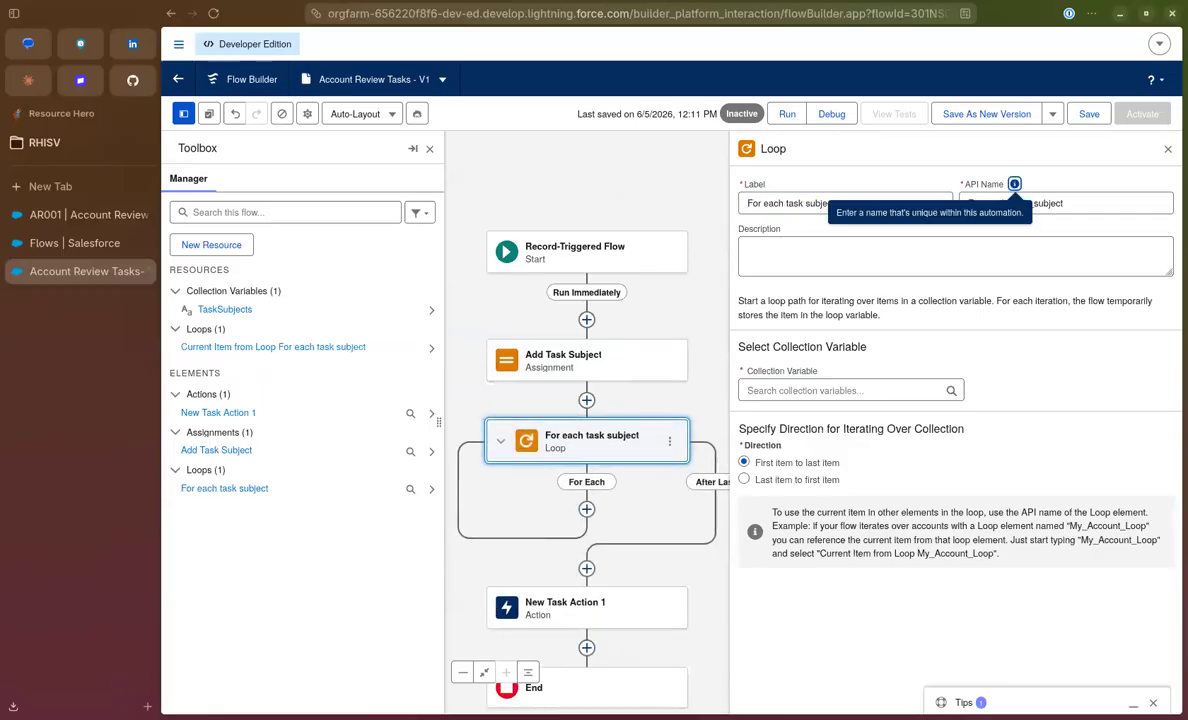
left_click(838, 389)
left_click(840, 462)
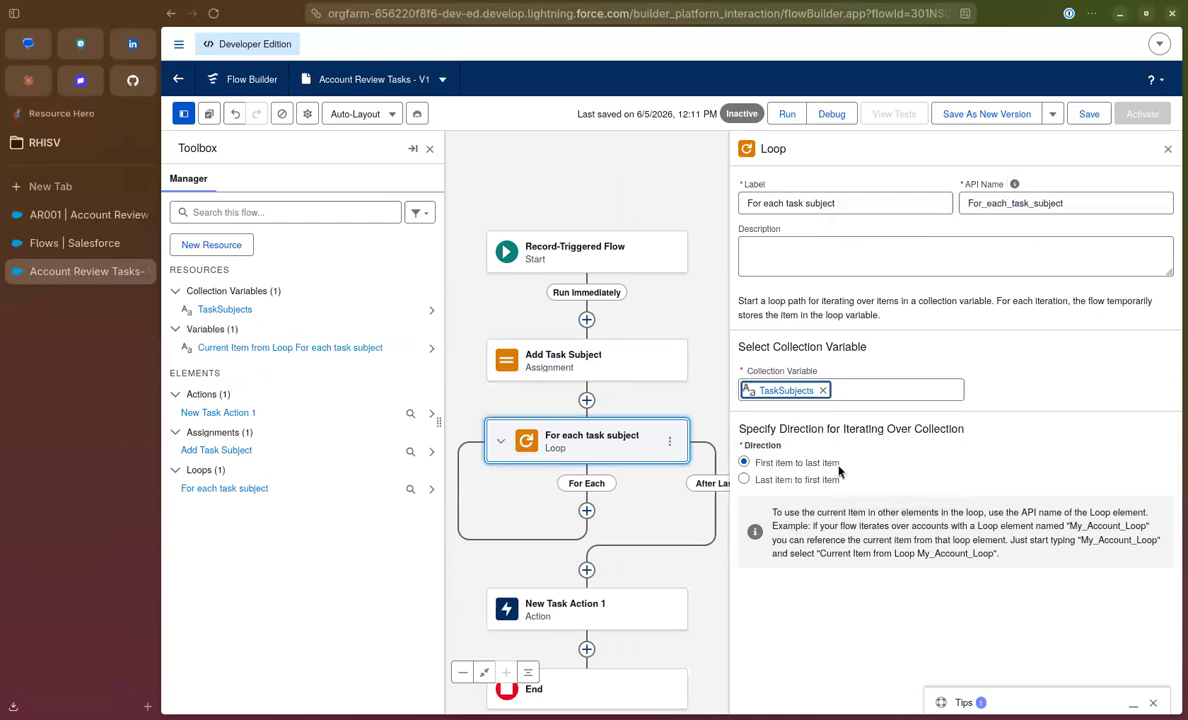
Create a variable resource named CurrentTask with data type Record and object Task
left_click_drag(525, 517, 532, 438)
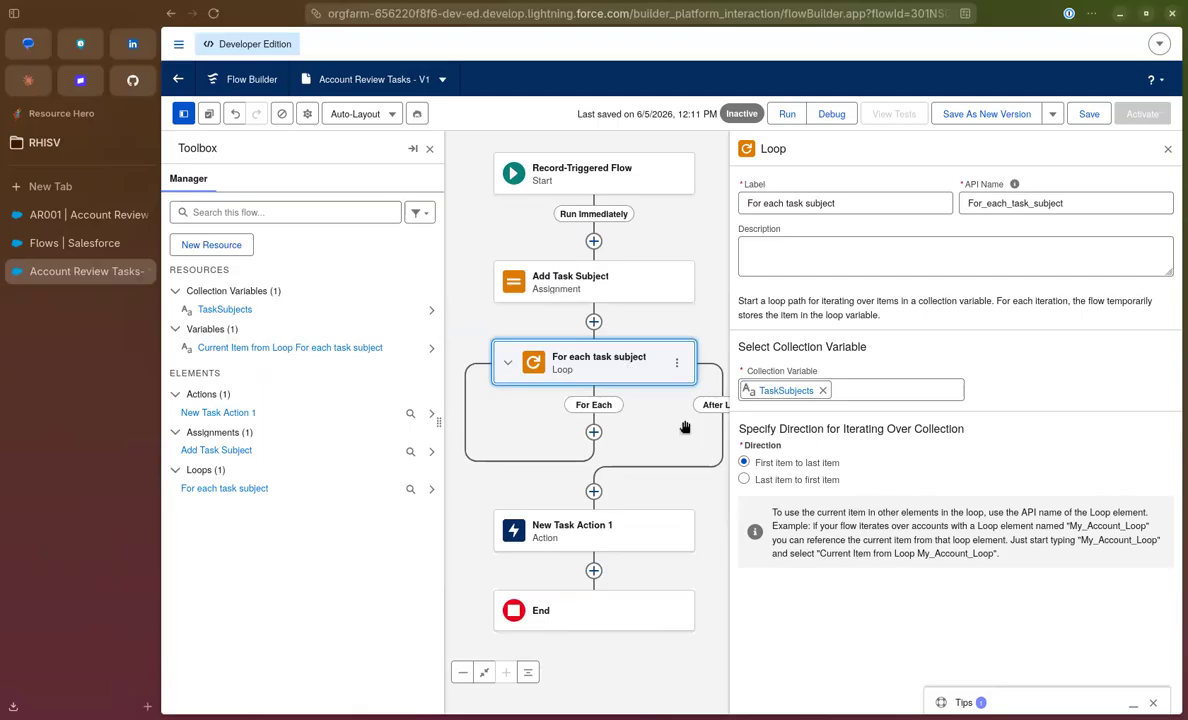
left_click(212, 245)
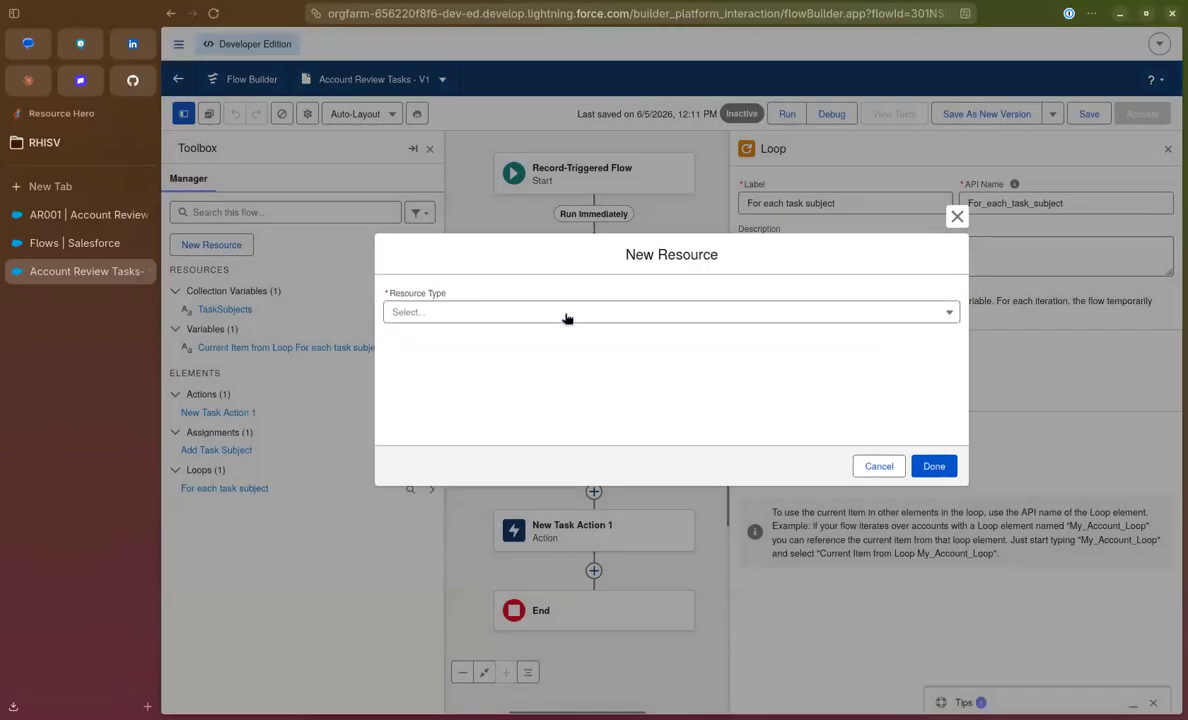
left_click(527, 314)
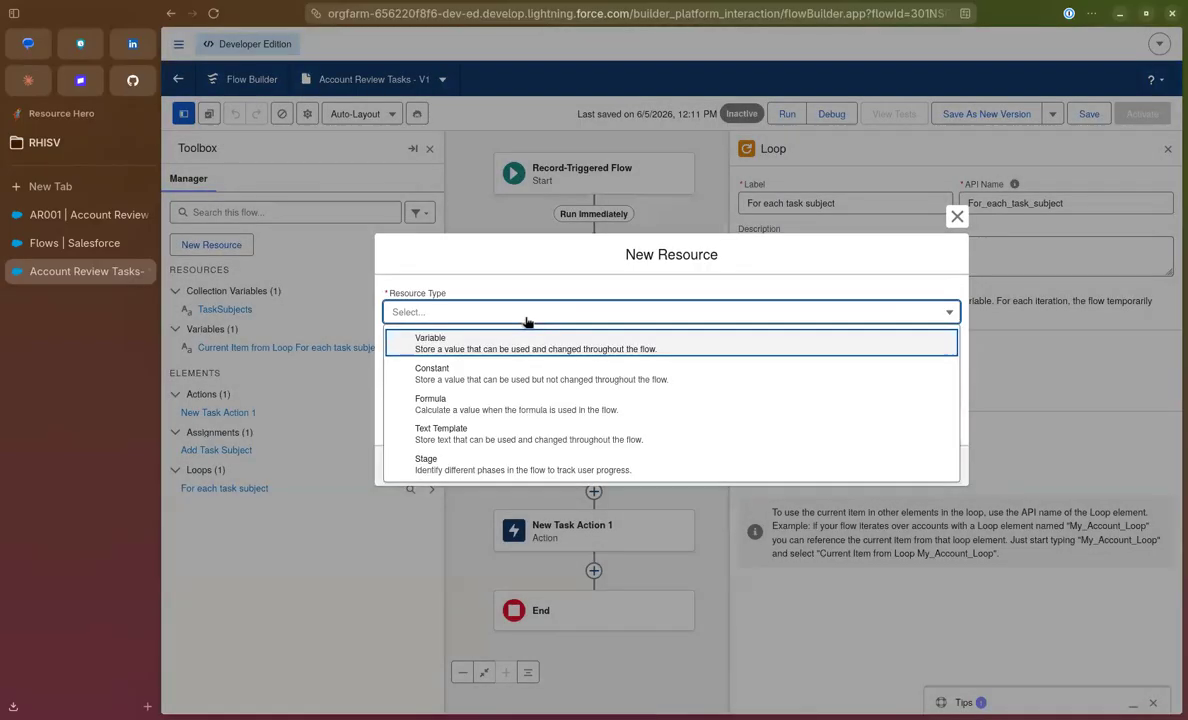
left_click(530, 346)
left_click(475, 344)
type("Cur")
key("Tab")
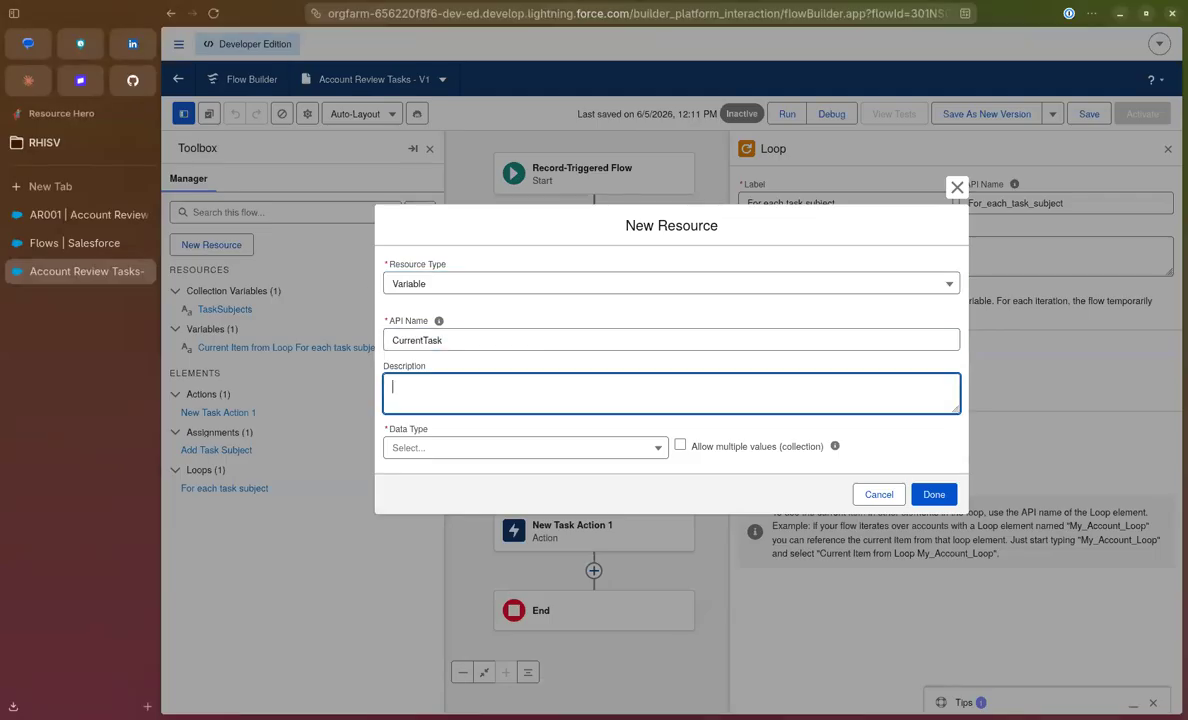
left_click(482, 456)
left_click(426, 200)
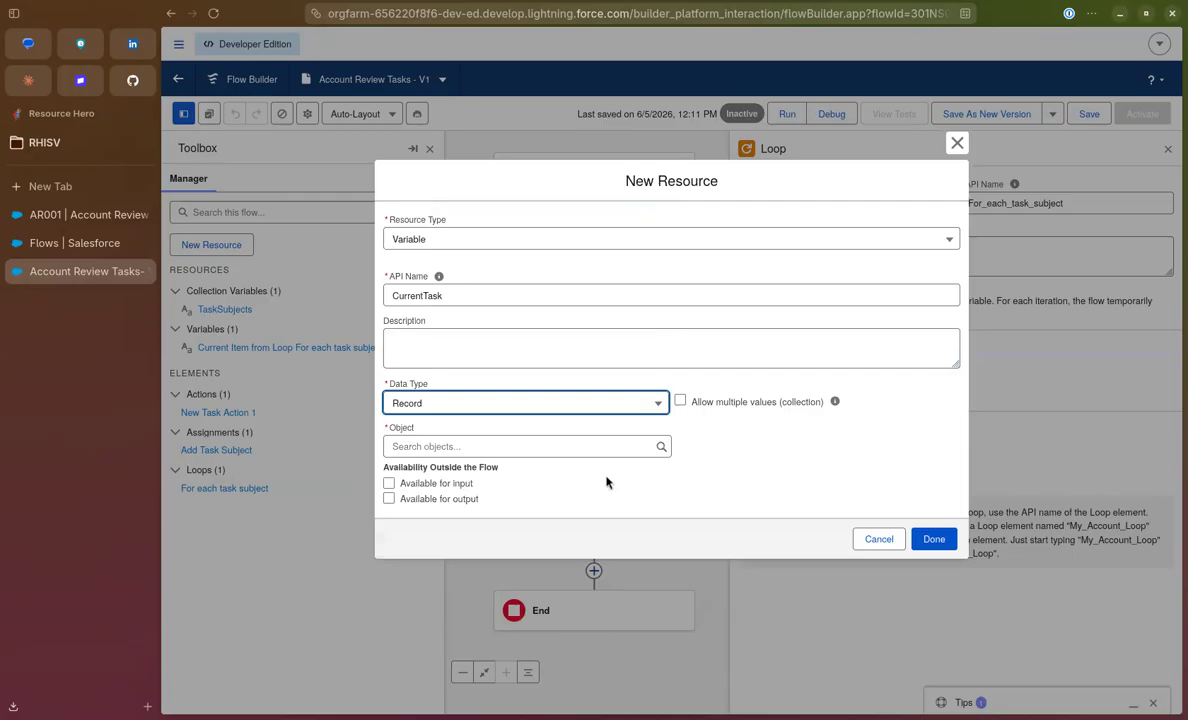
left_click(483, 447)
type("task")
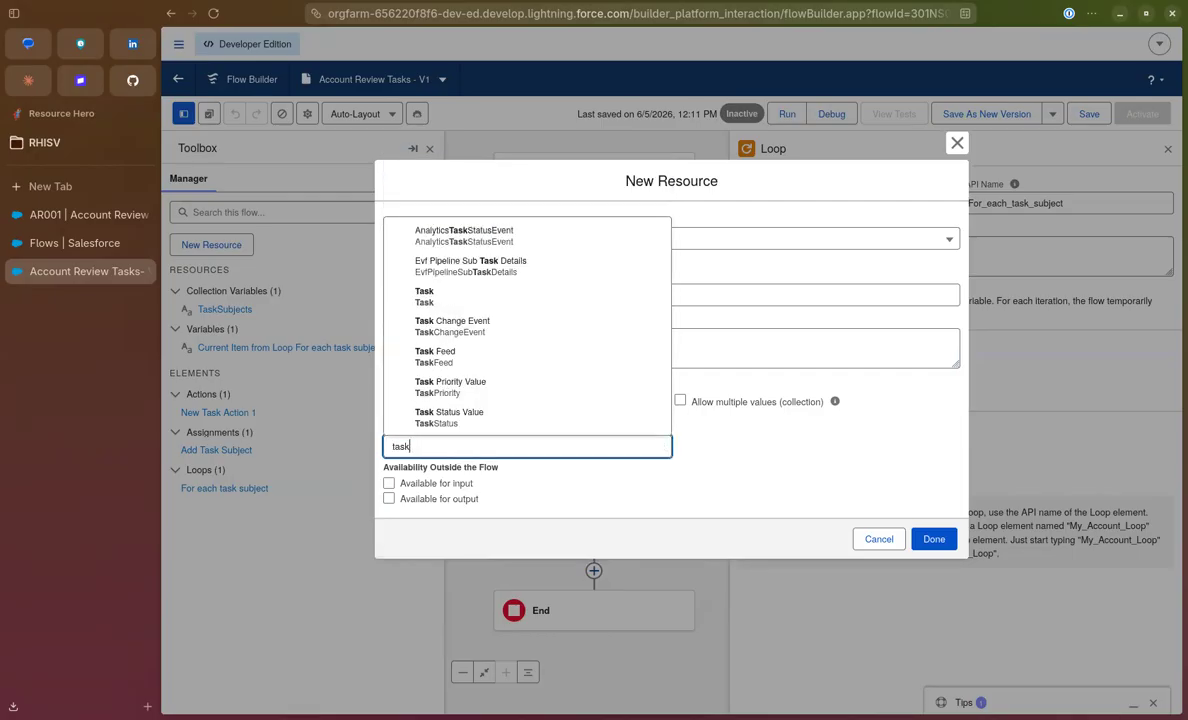
left_click(487, 298)
left_click(919, 539)
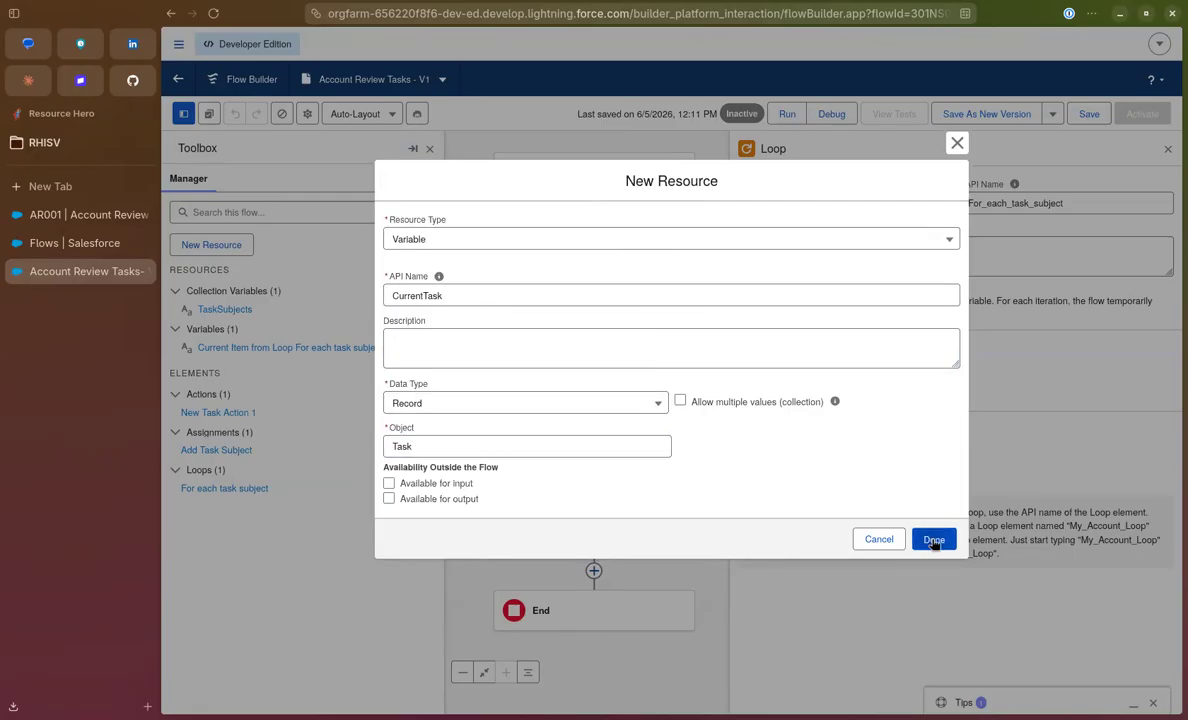
Create a variable resource named TasksForInsert with data type Record and object Task that allows multiple values as a collection
left_click(213, 246)
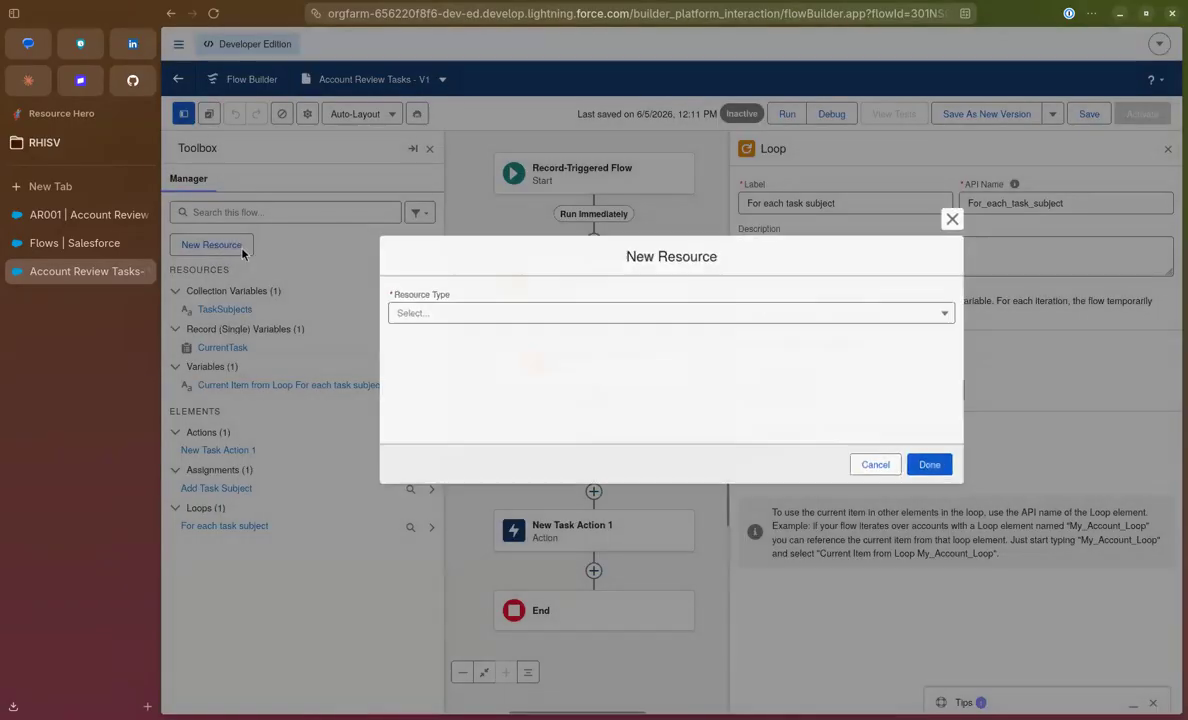
left_click(431, 314)
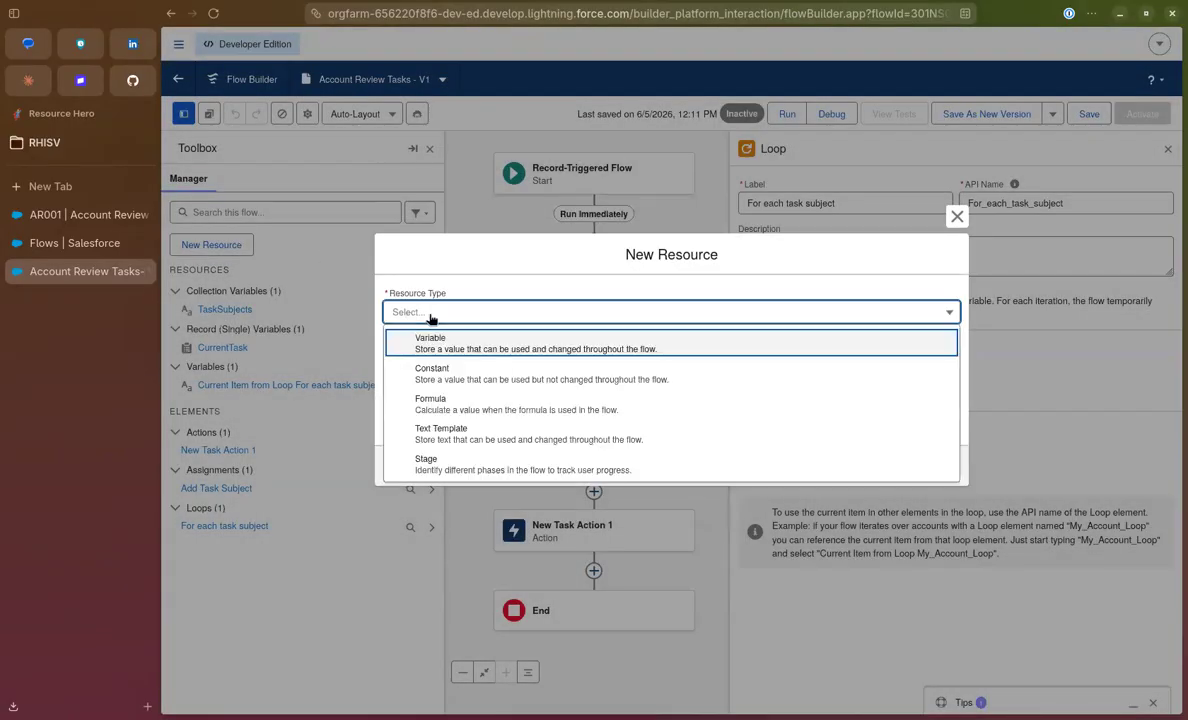
left_click(446, 342)
left_click(420, 338)
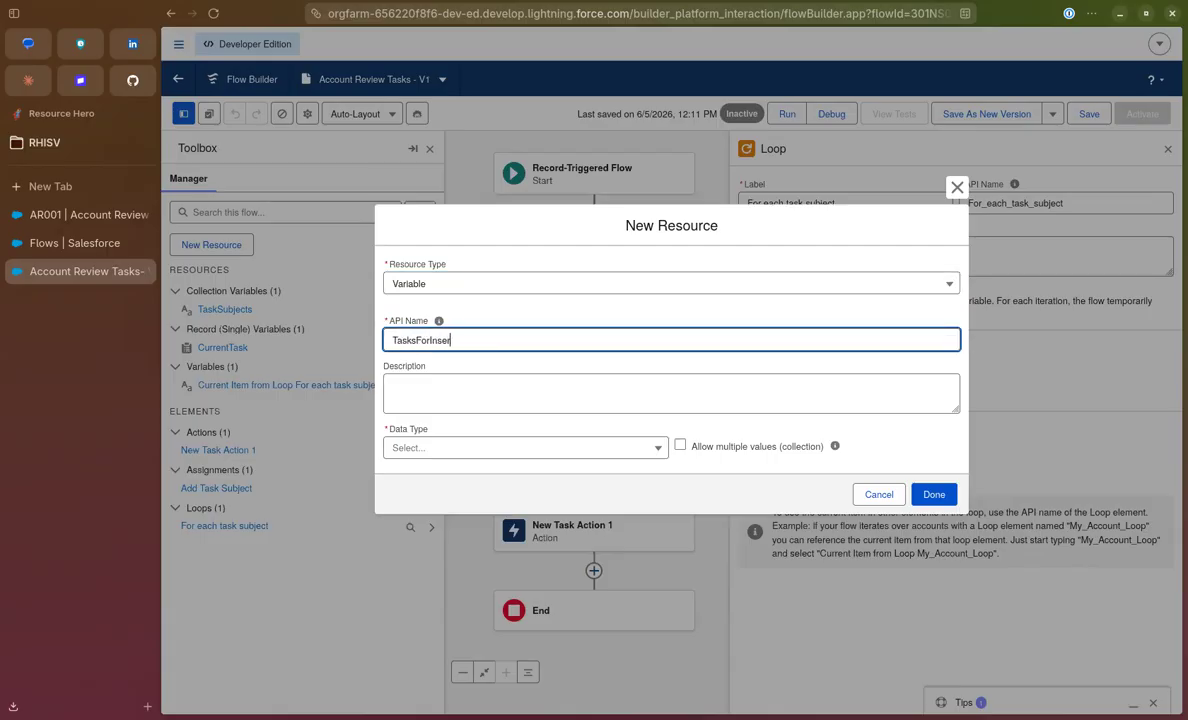
key("Tab")
left_click(420, 447)
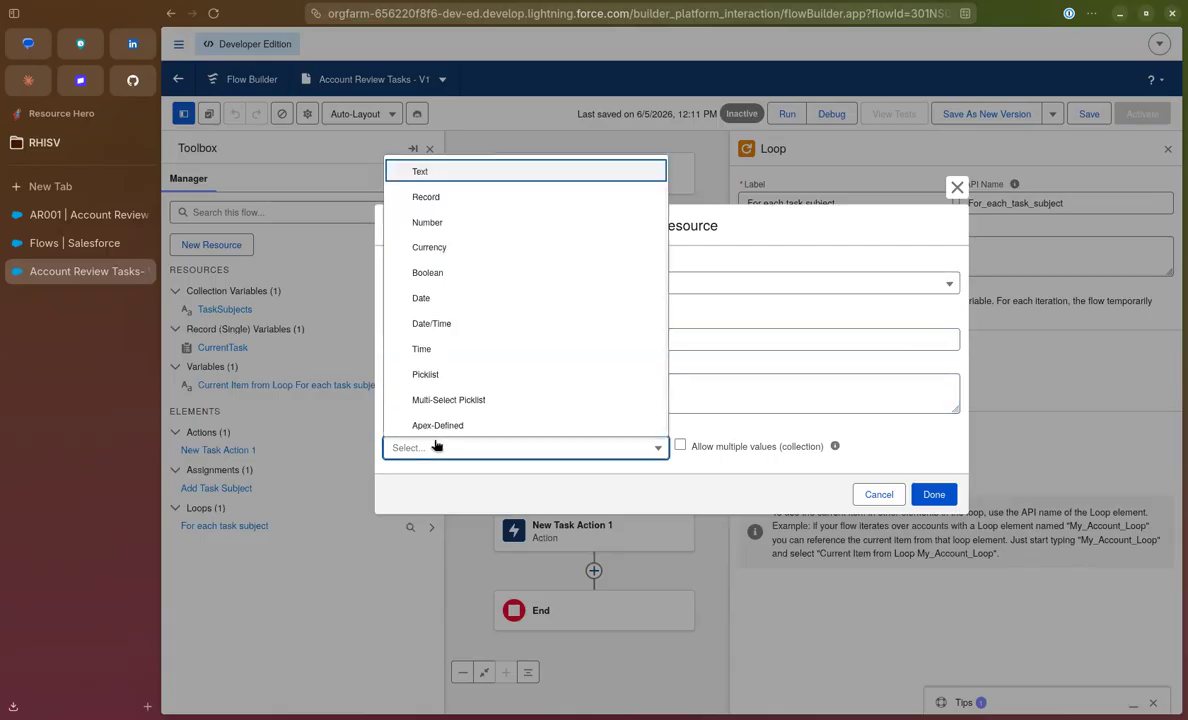
left_click(451, 197)
left_click(389, 483)
left_click(389, 483)
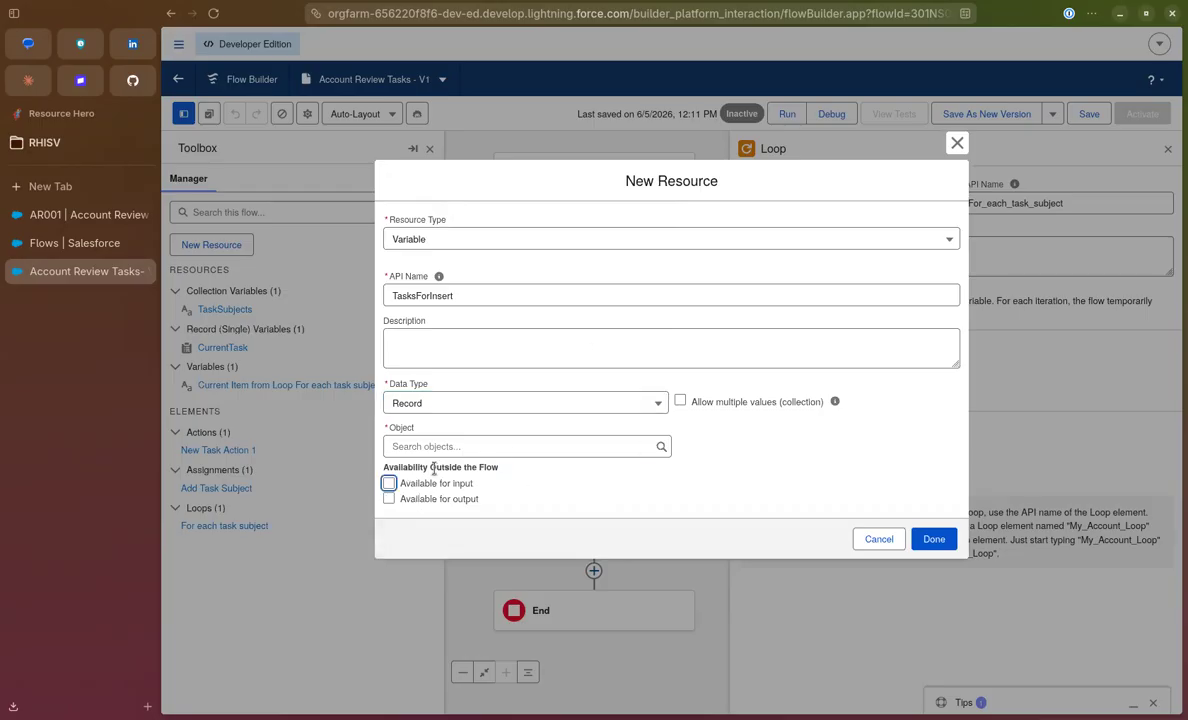
left_click(505, 446)
type("task")
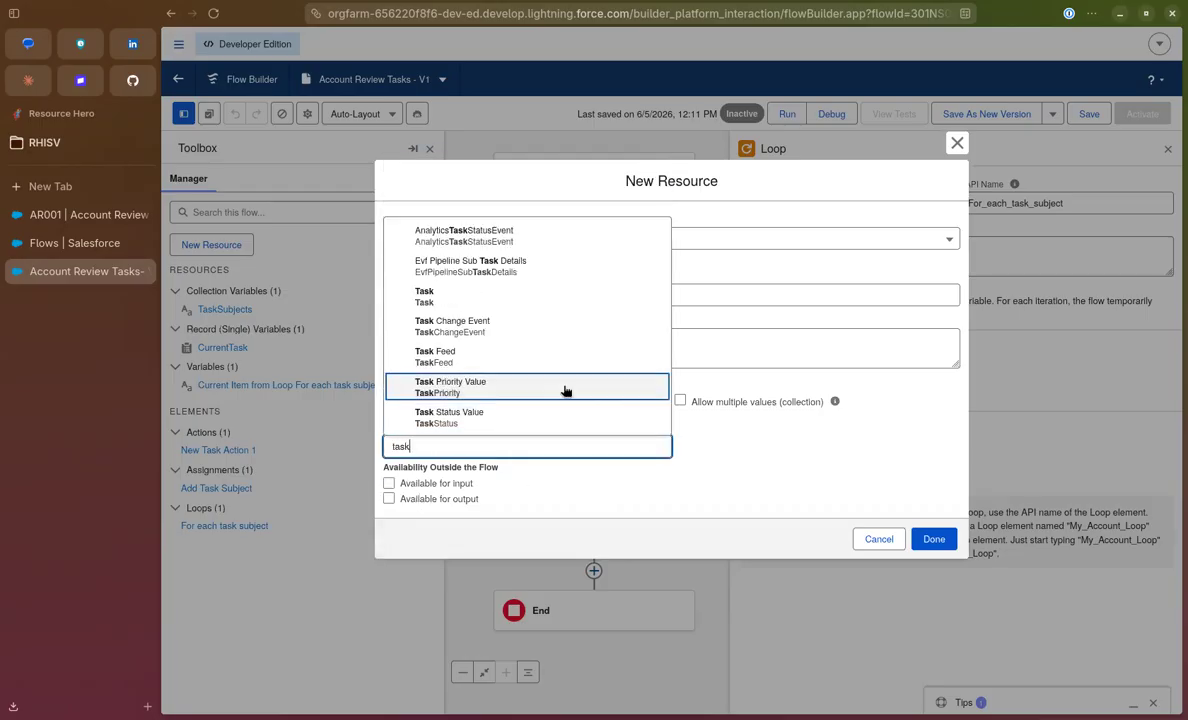
left_click(517, 302)
left_click(718, 401)
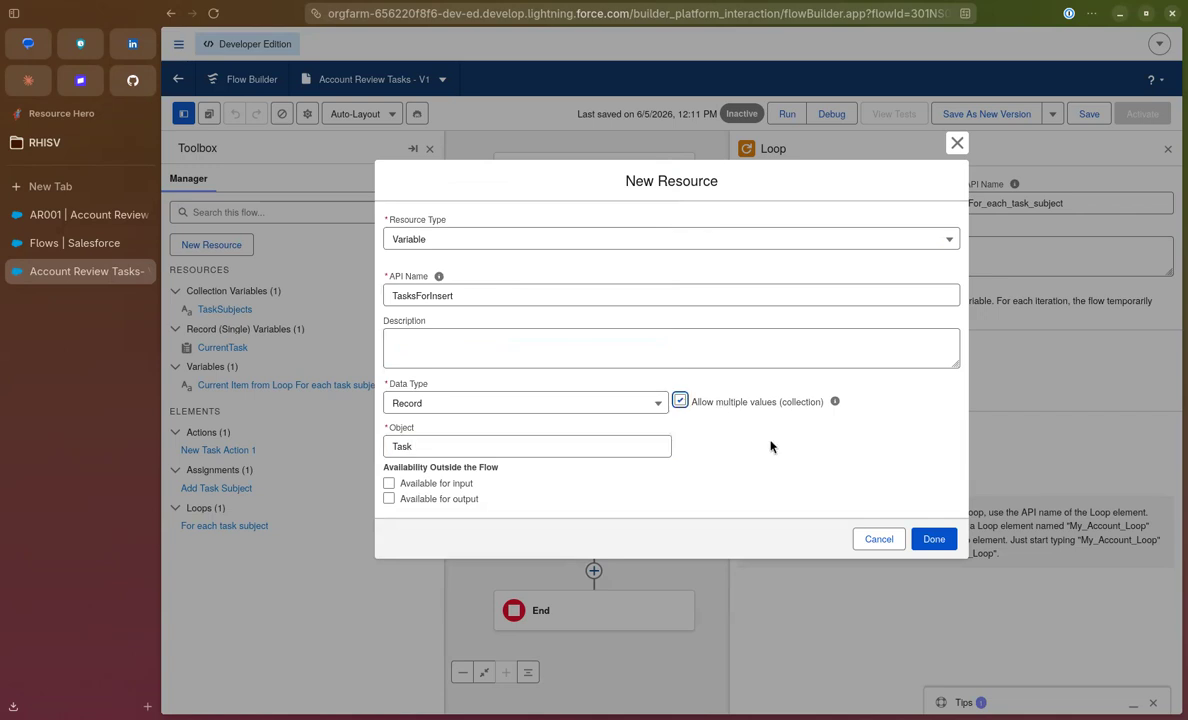
left_click(934, 539)
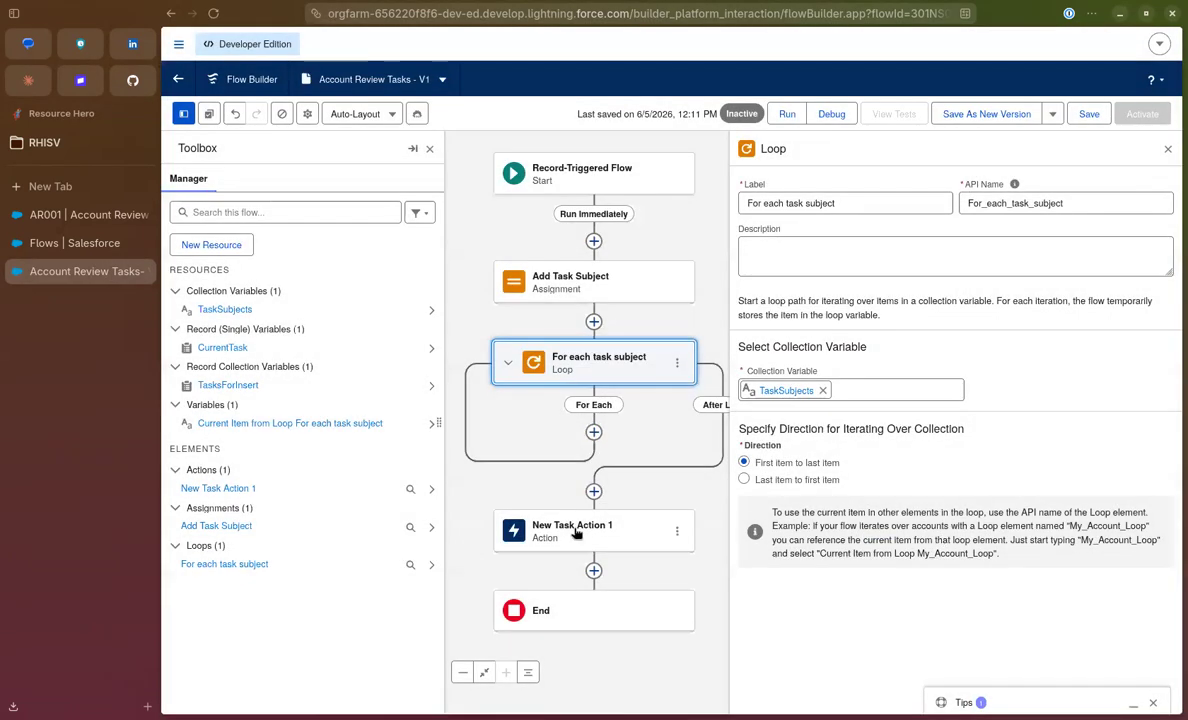
Add an Assignment element on the For Each path of the "For each task subject" loop
left_click(594, 431)
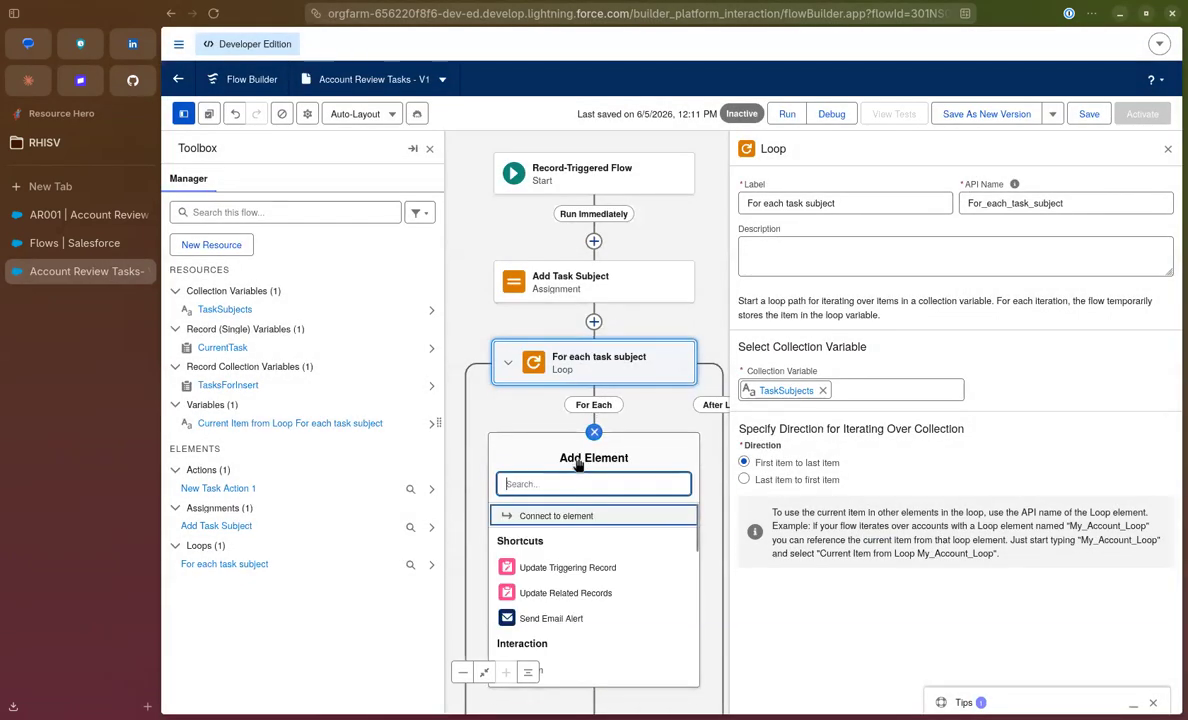
type("ass")
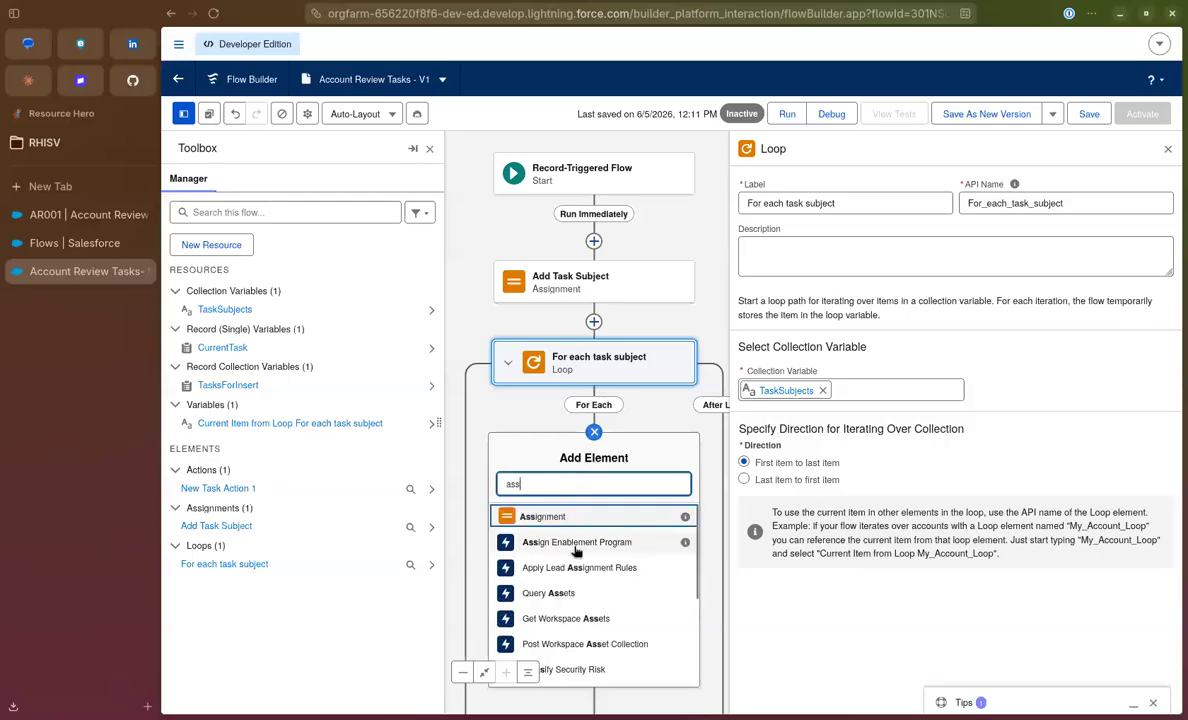
left_click(578, 512)
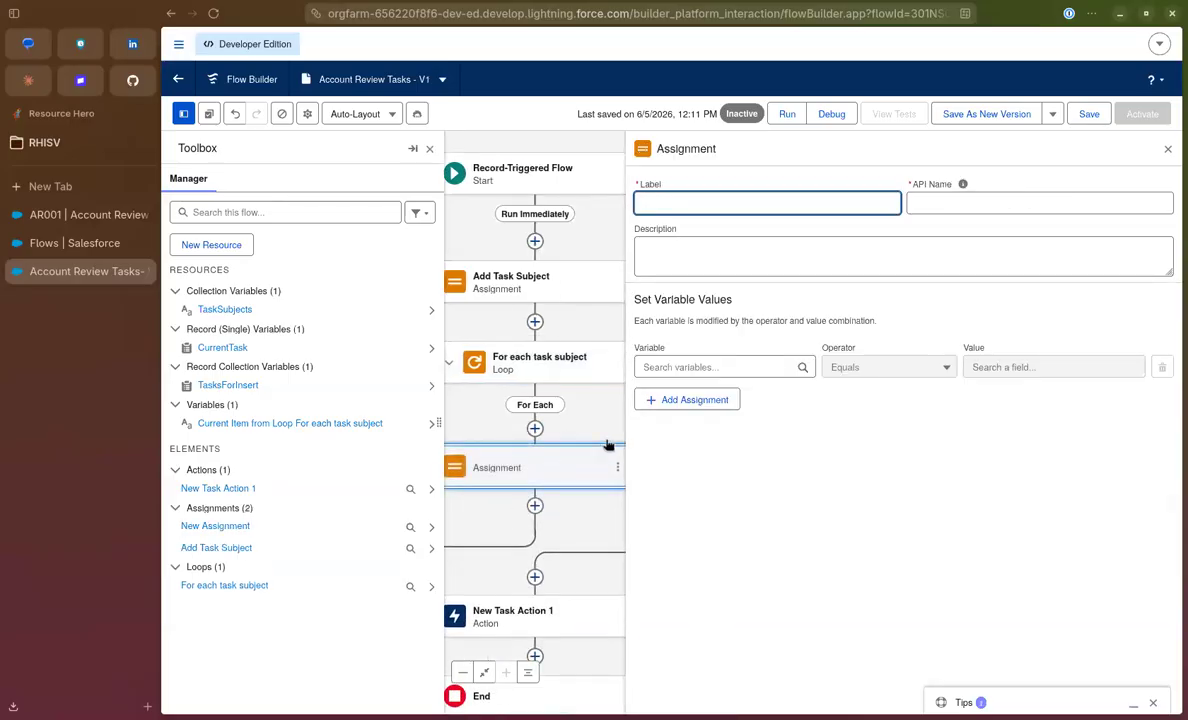
In the new Assignment, set CurrentTask > Related To ID equal to the triggering Account_Review__c record's Record ID
left_click(684, 368)
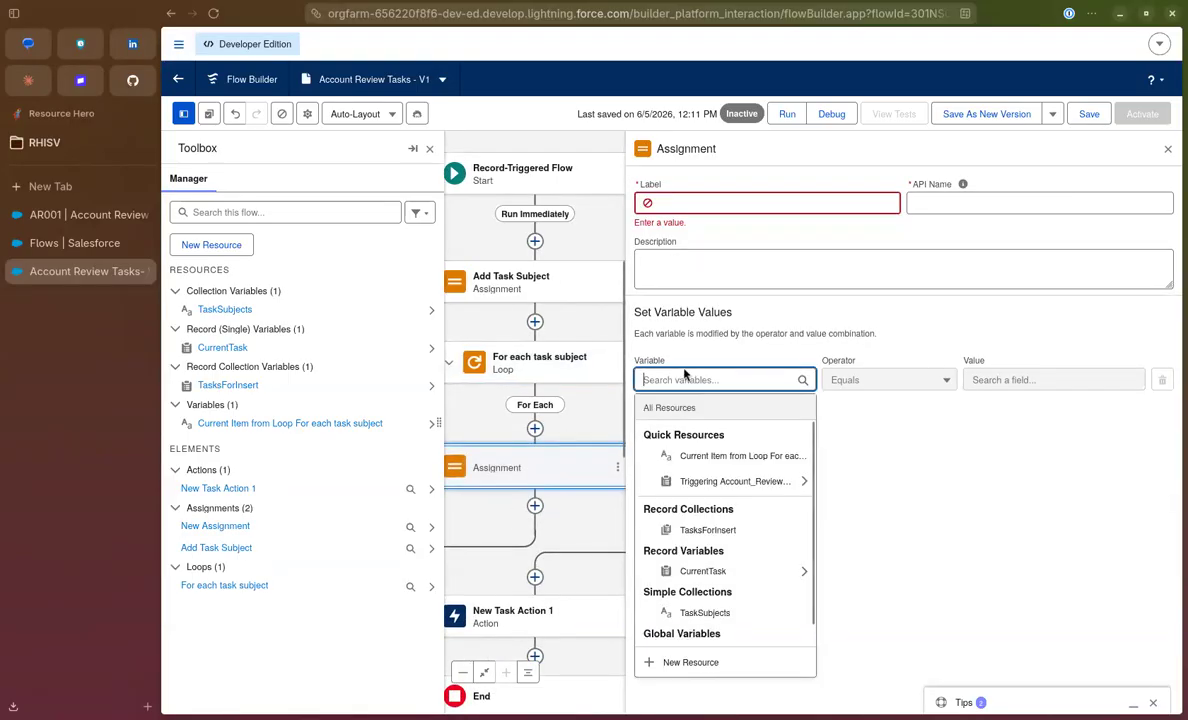
left_click(712, 571)
scroll(732, 495, "down", 3)
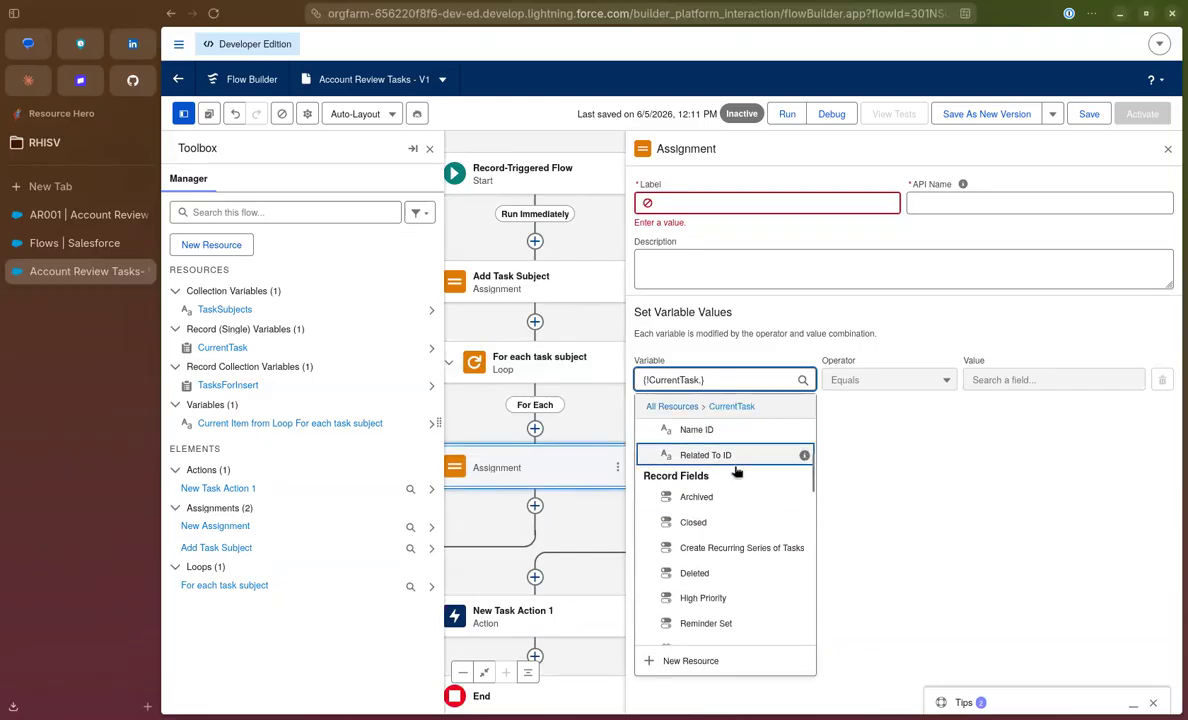
left_click(735, 462)
left_click(990, 380)
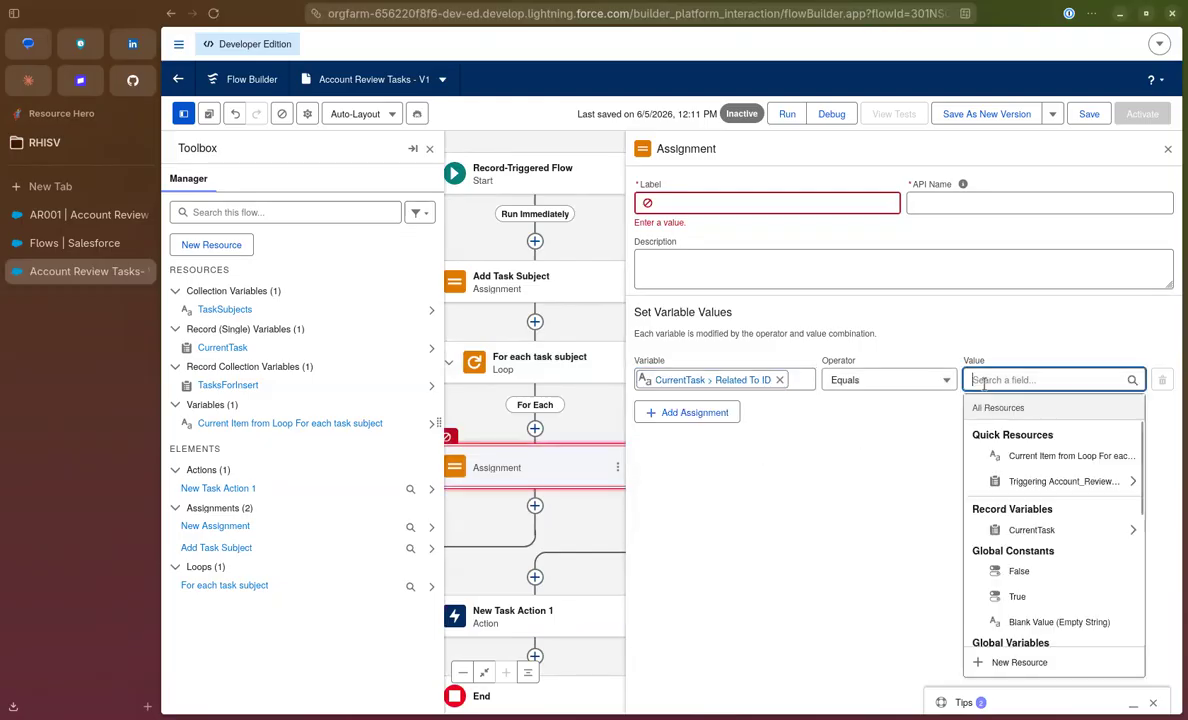
left_click(1031, 482)
type("Id")
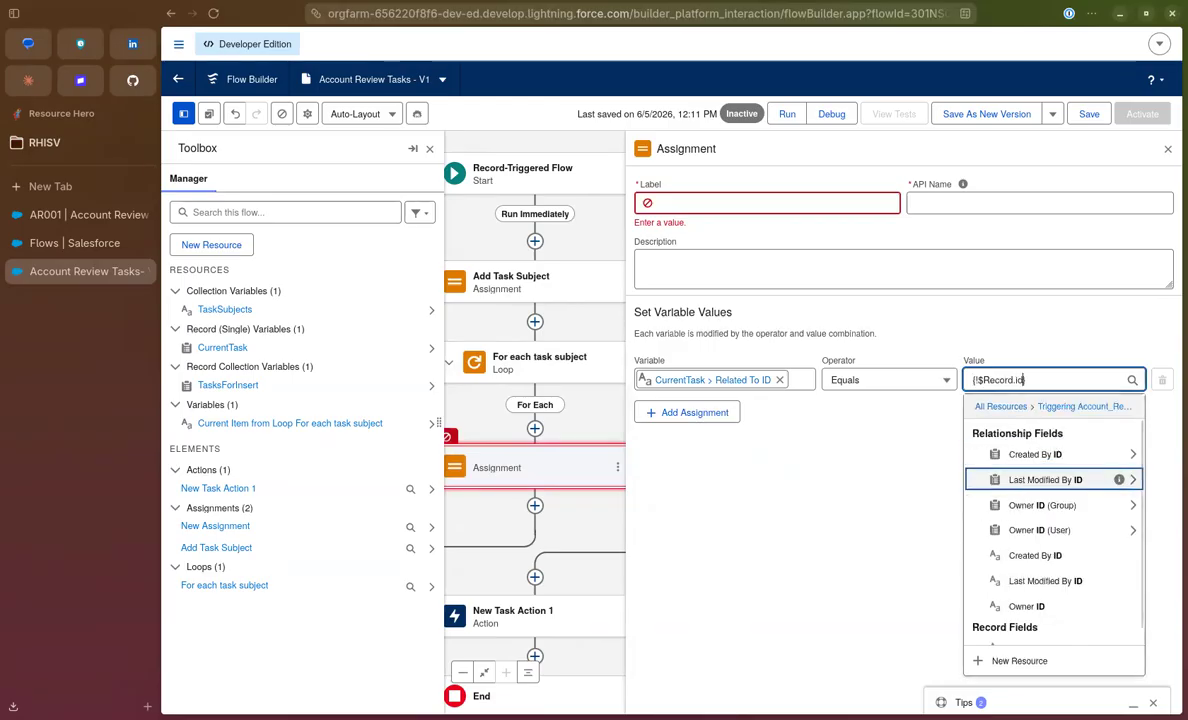
scroll(1035, 590, "down", 1)
left_click(1030, 633)
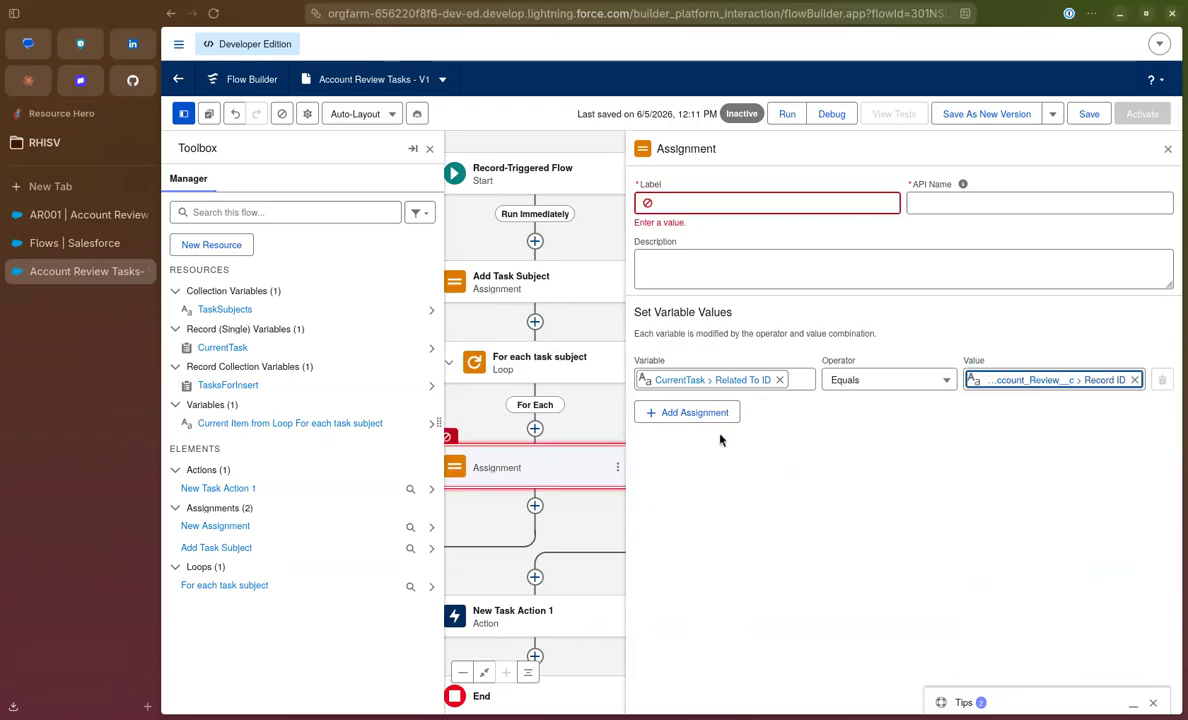
Add a second assignment row with CurrentTask > Assigned To ID as its variable
left_click(695, 412)
left_click(716, 426)
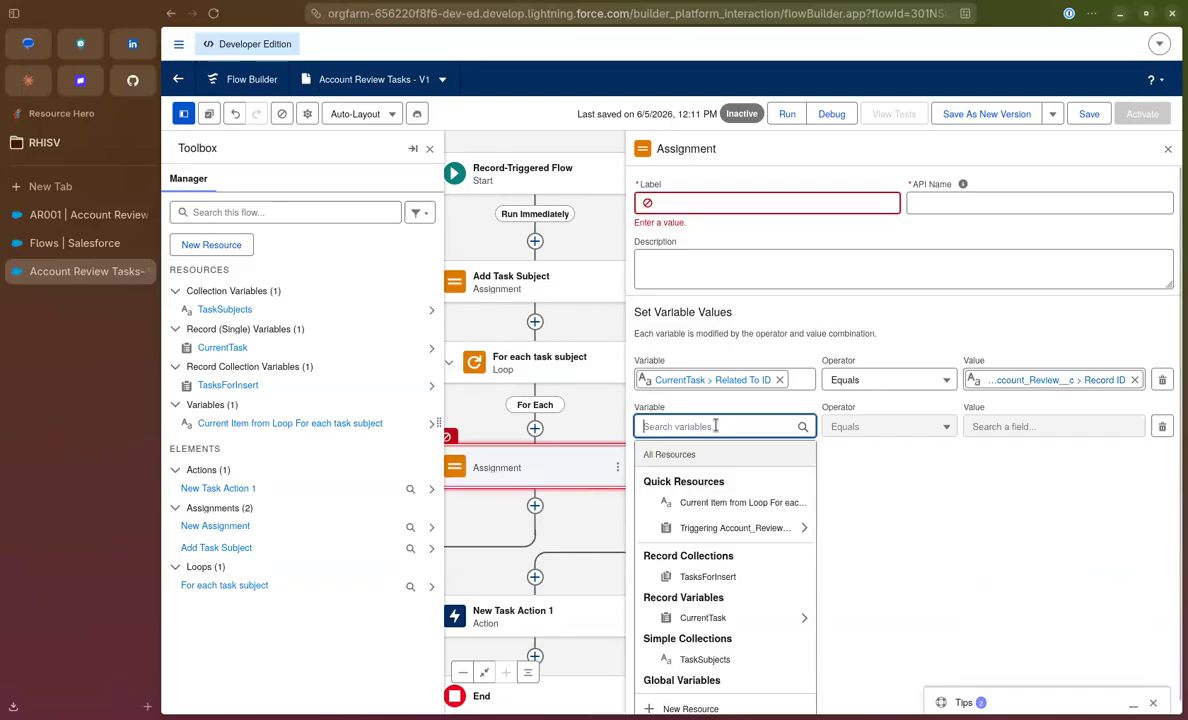
left_click(800, 617)
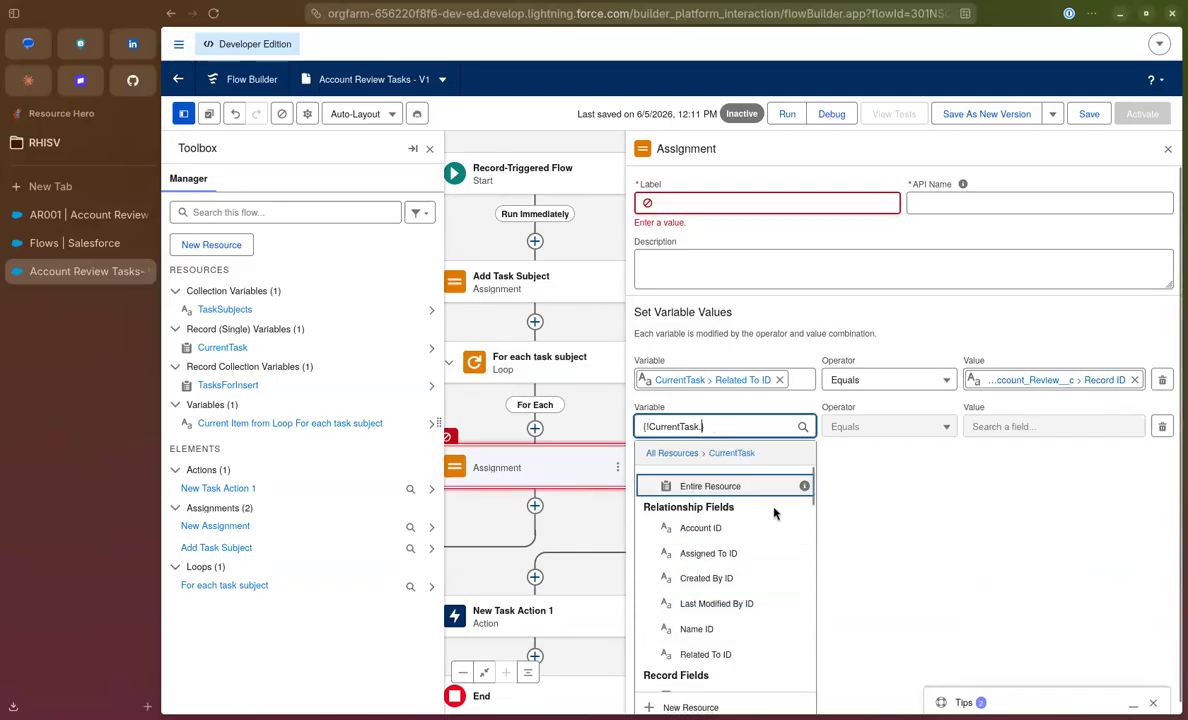
type("assi")
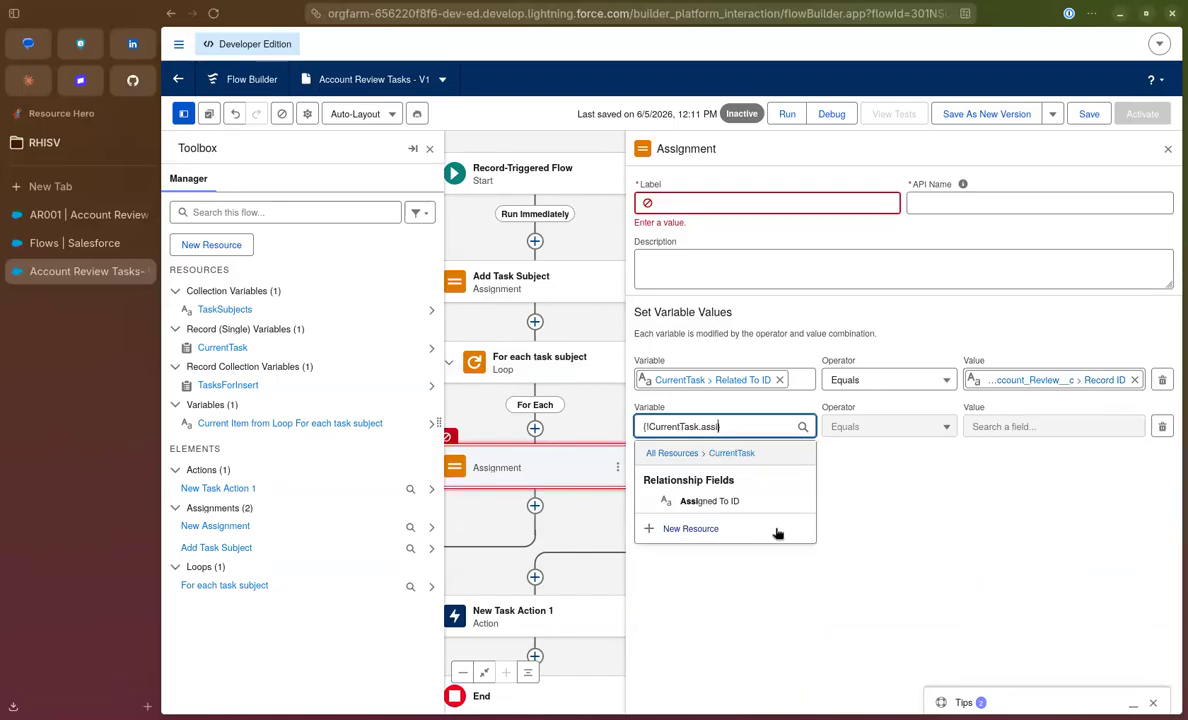
left_click(721, 497)
left_click(1003, 427)
scroll(1053, 560, "down", 5)
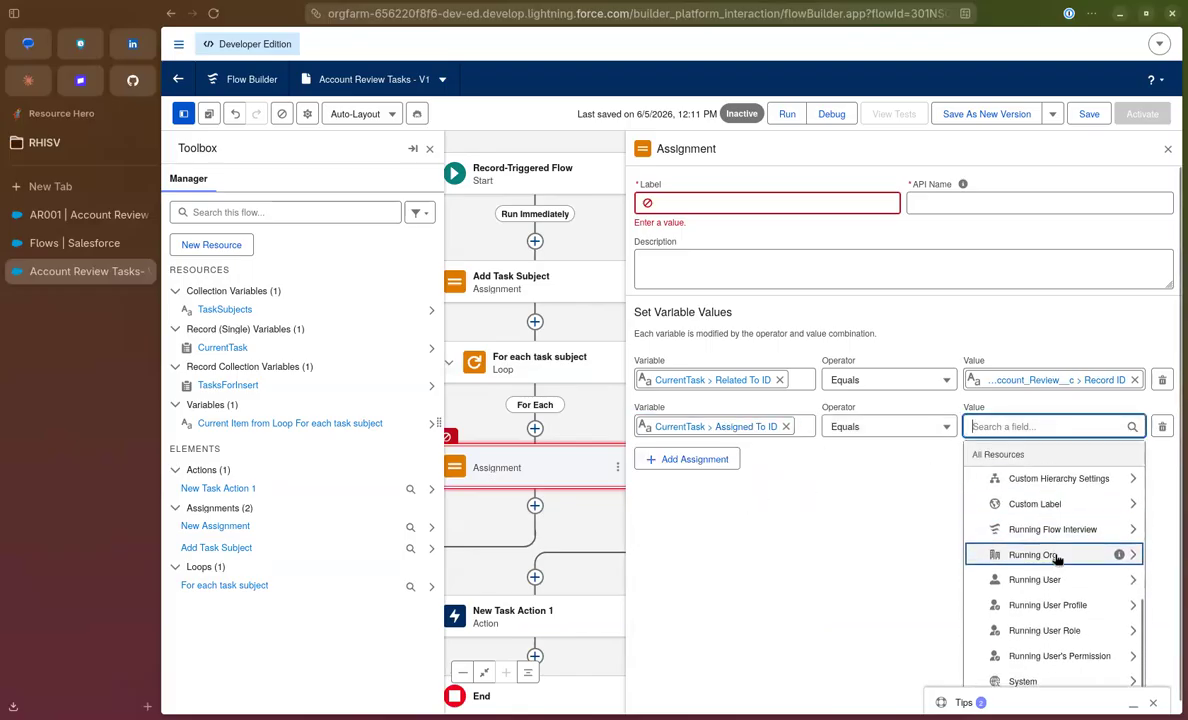
left_click(1058, 533)
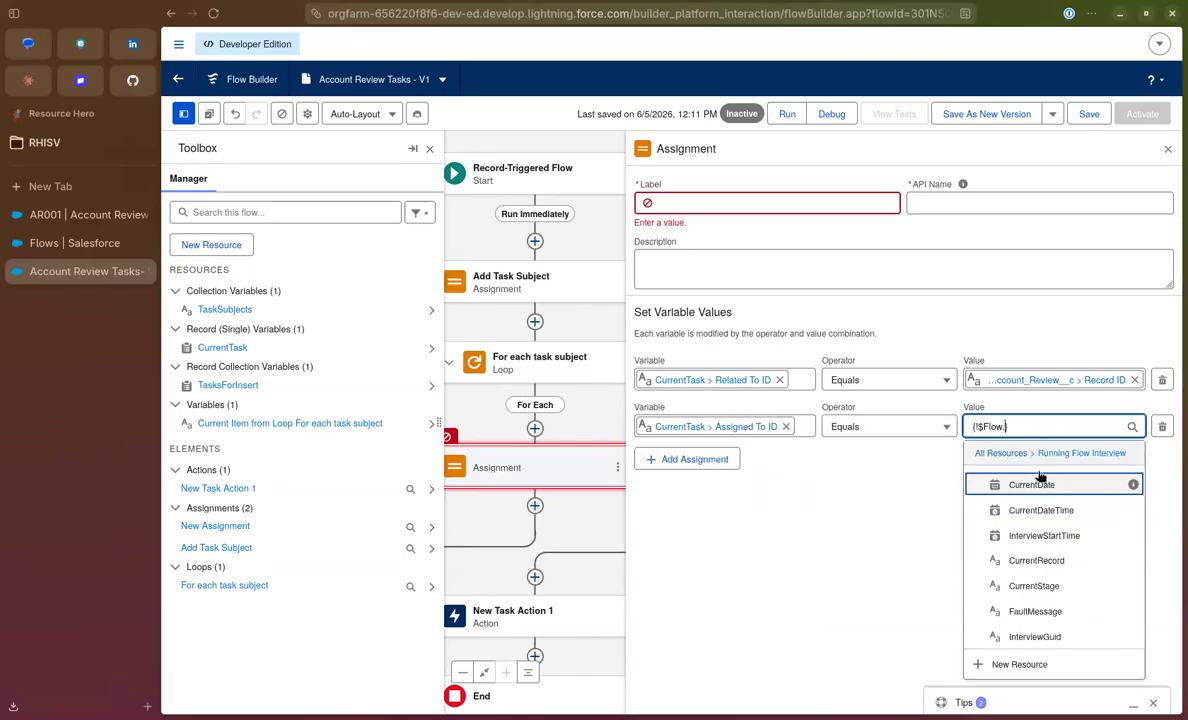
triple_click(1018, 427)
key("BackSpace")
Set the value for CurrentTask > Assigned To ID to Running User > Id
scroll(1053, 590, "down", 5)
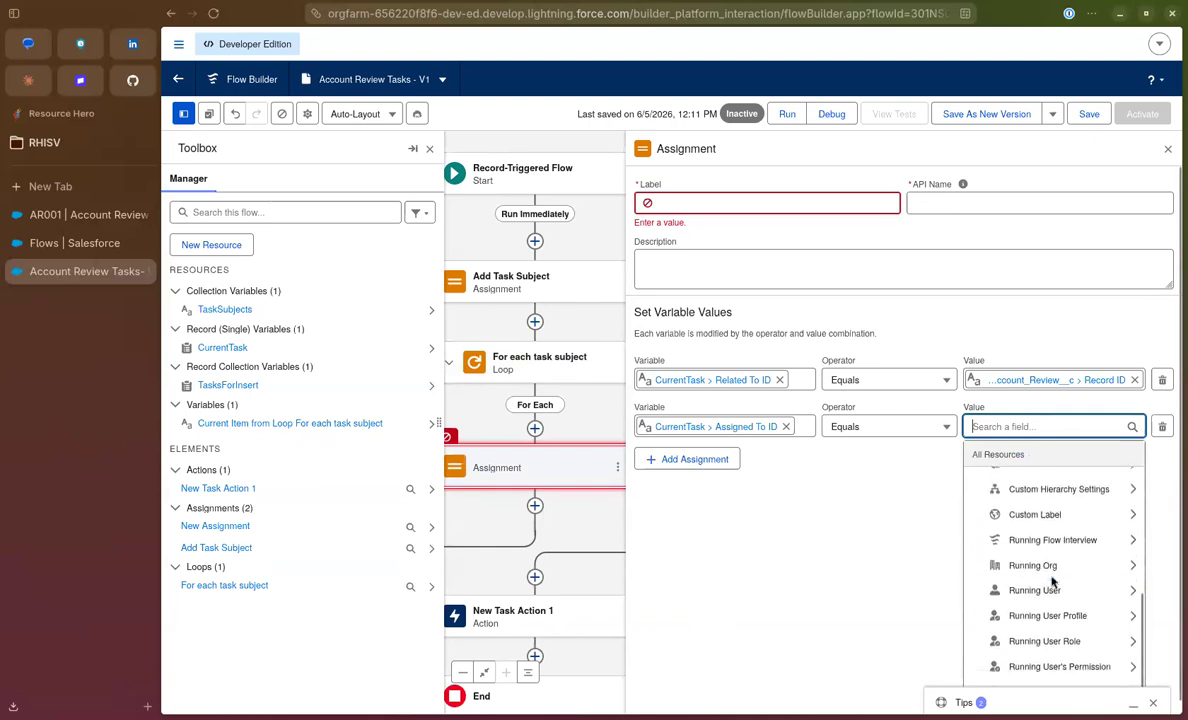
left_click(1068, 590)
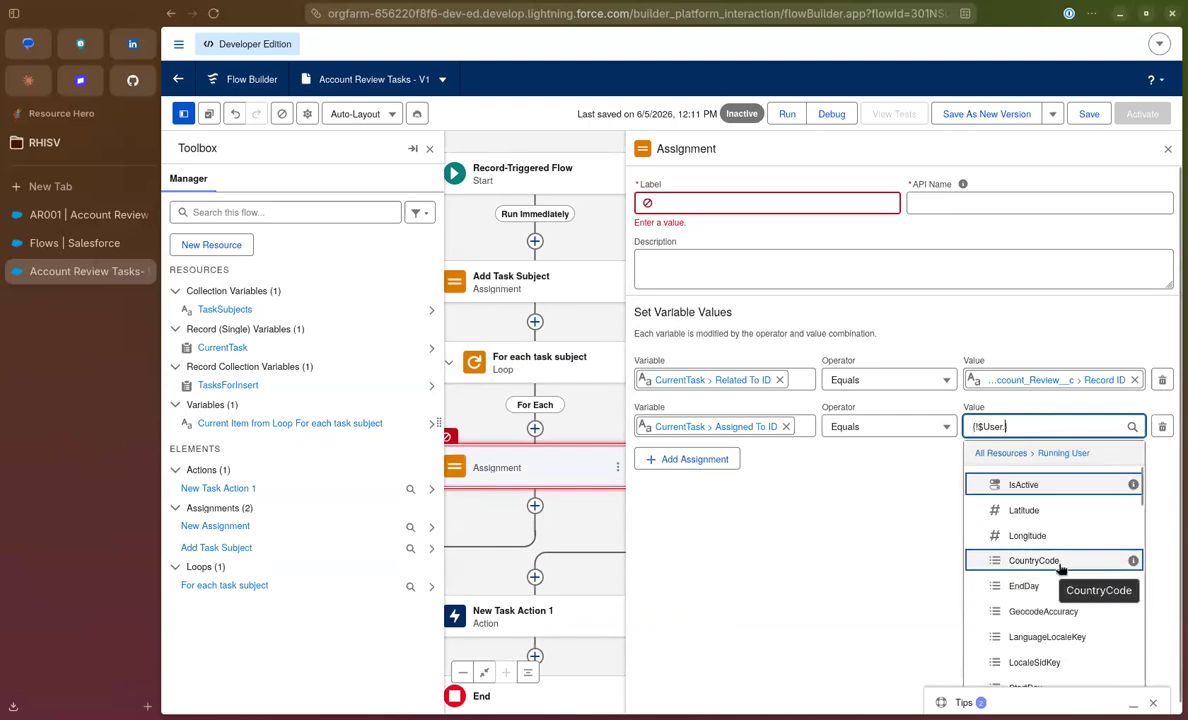
type("Id")
left_click(1062, 590)
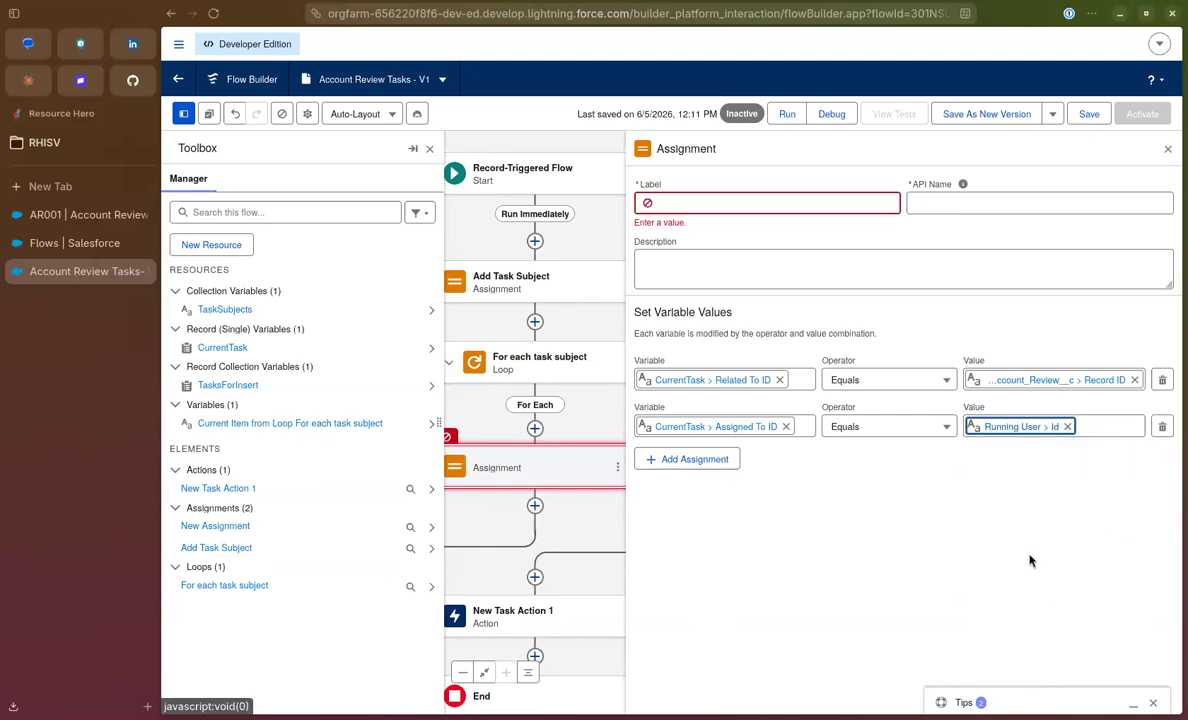
Add an assignment row setting CurrentTask > Due Date Only equal to Running Flow Interview > CurrentDate
left_click(680, 459)
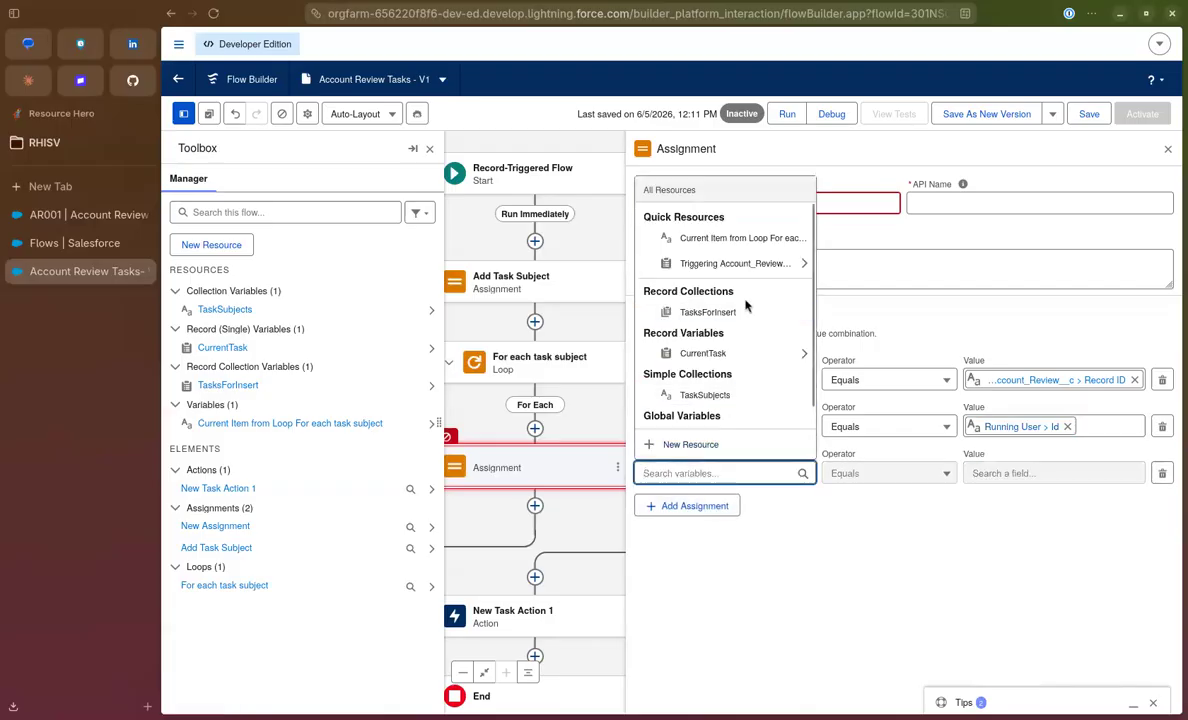
left_click(705, 353)
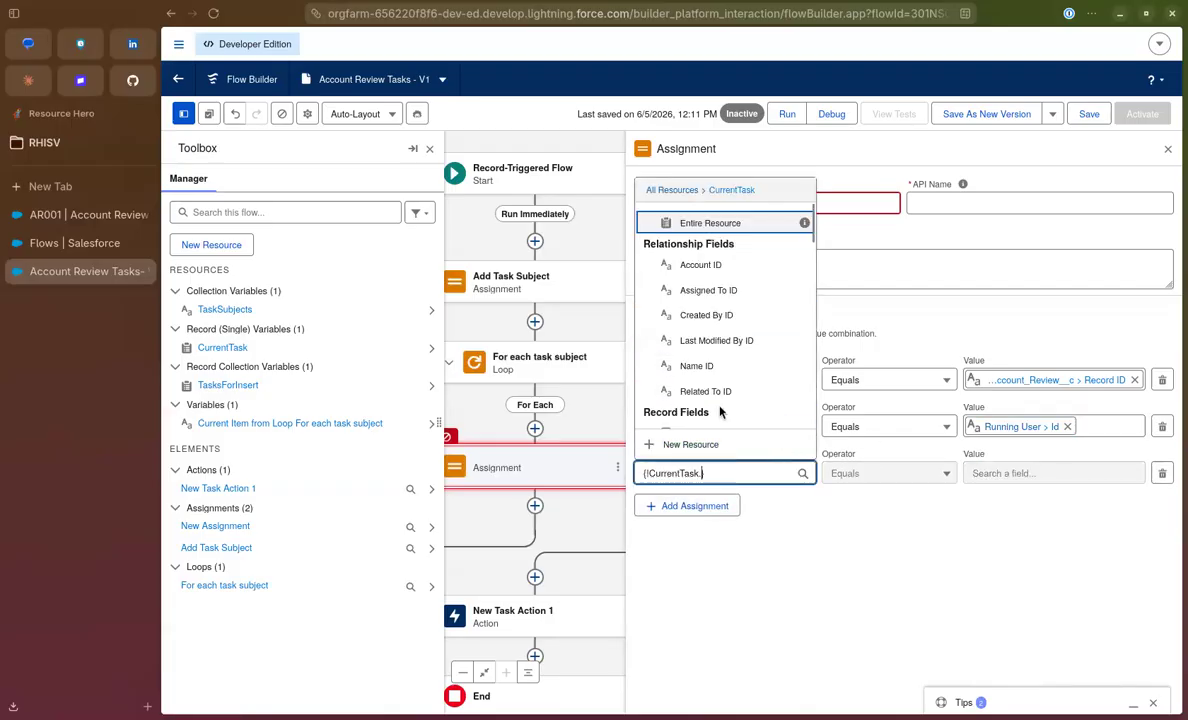
type("due")
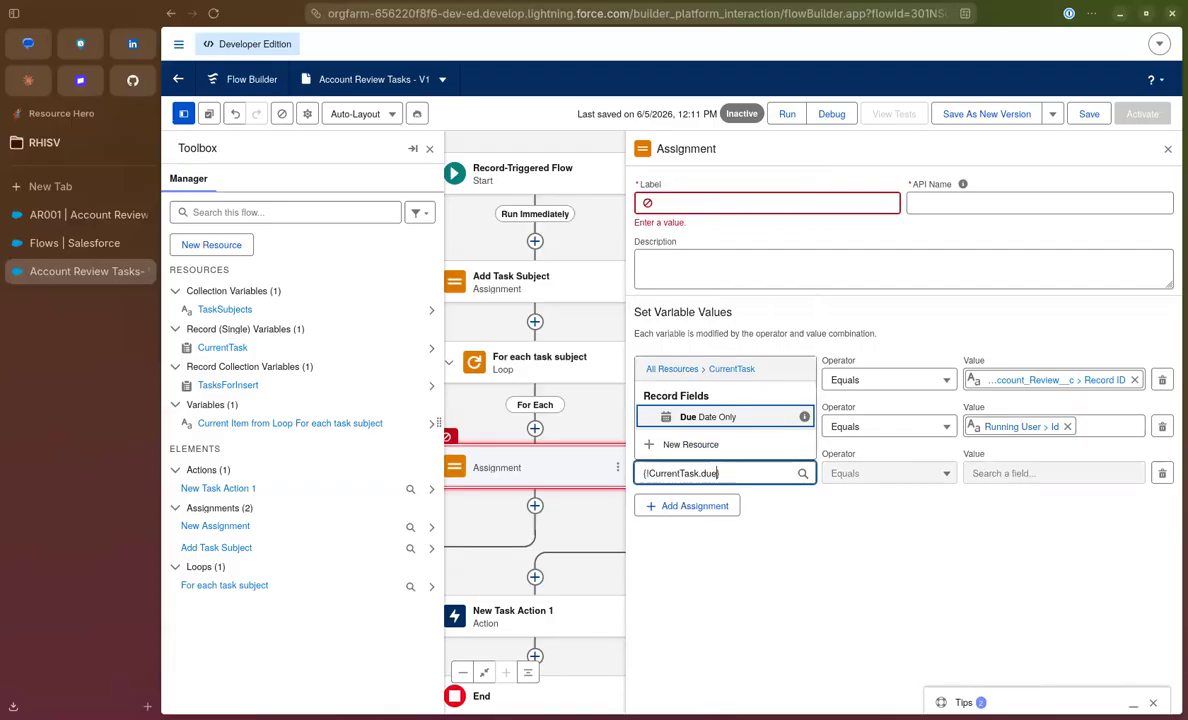
left_click(716, 416)
left_click(990, 473)
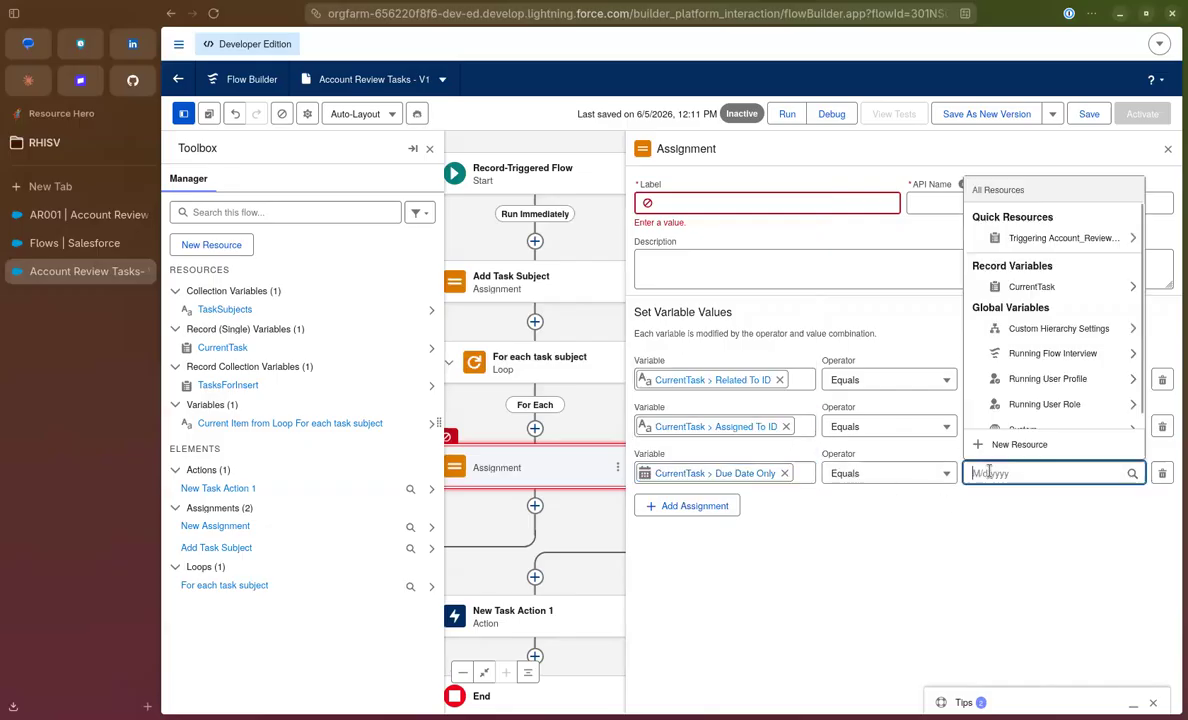
left_click(1065, 330)
left_click(1071, 364)
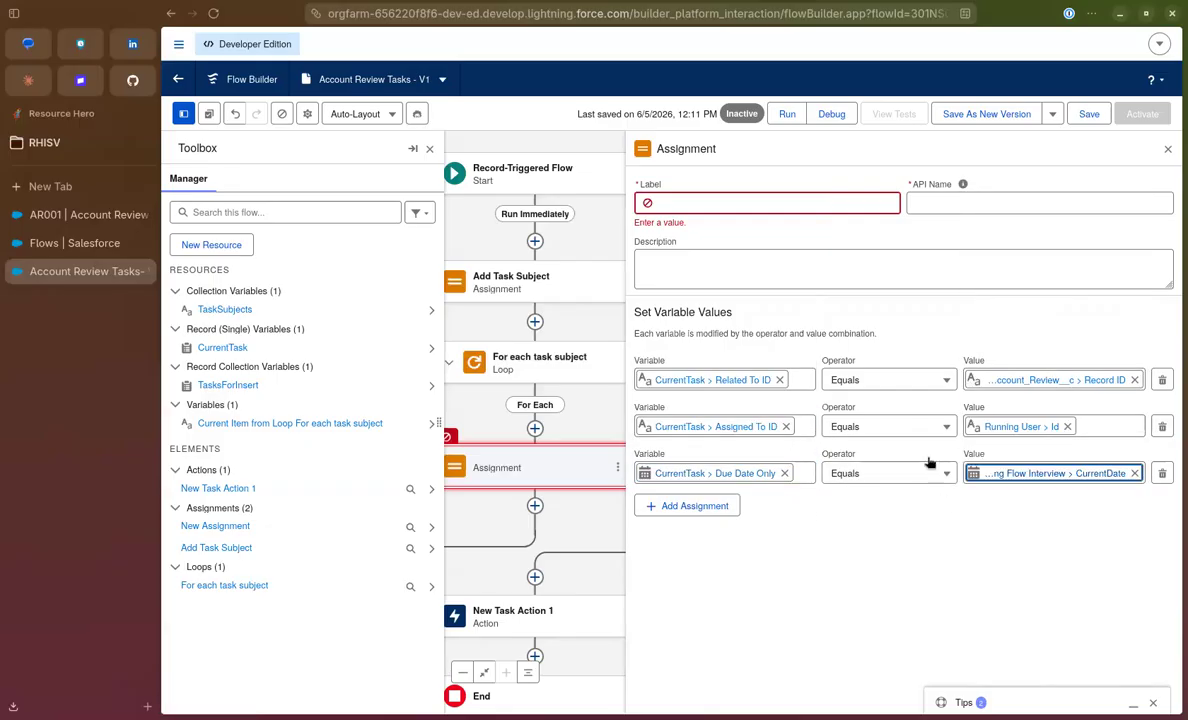
Add an assignment row setting CurrentTask > Subject equal to the Current Item from Loop For each task subject
left_click(672, 514)
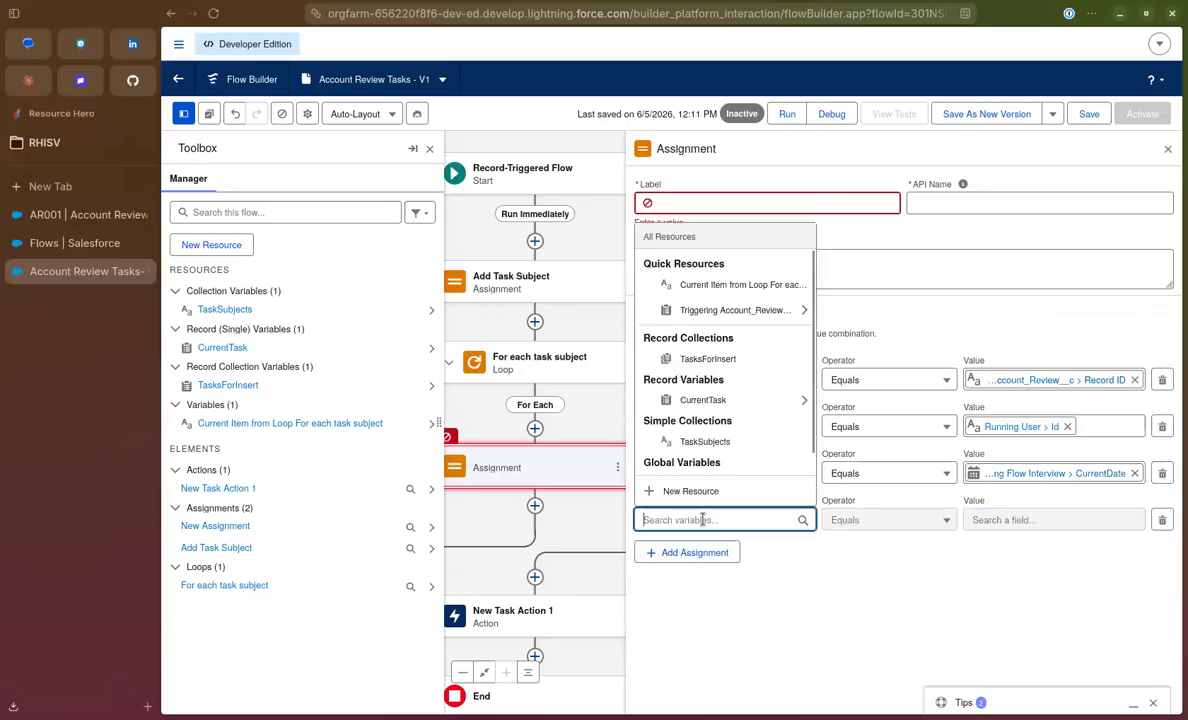
left_click(708, 402)
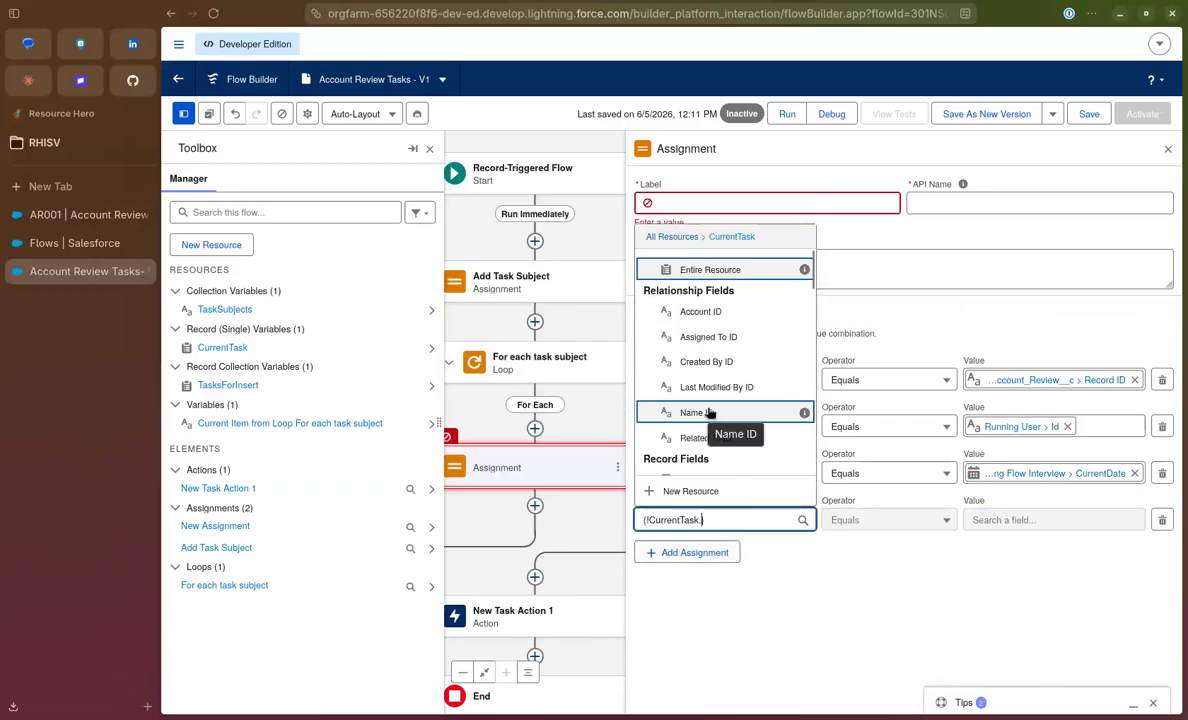
type("sub")
left_click(694, 463)
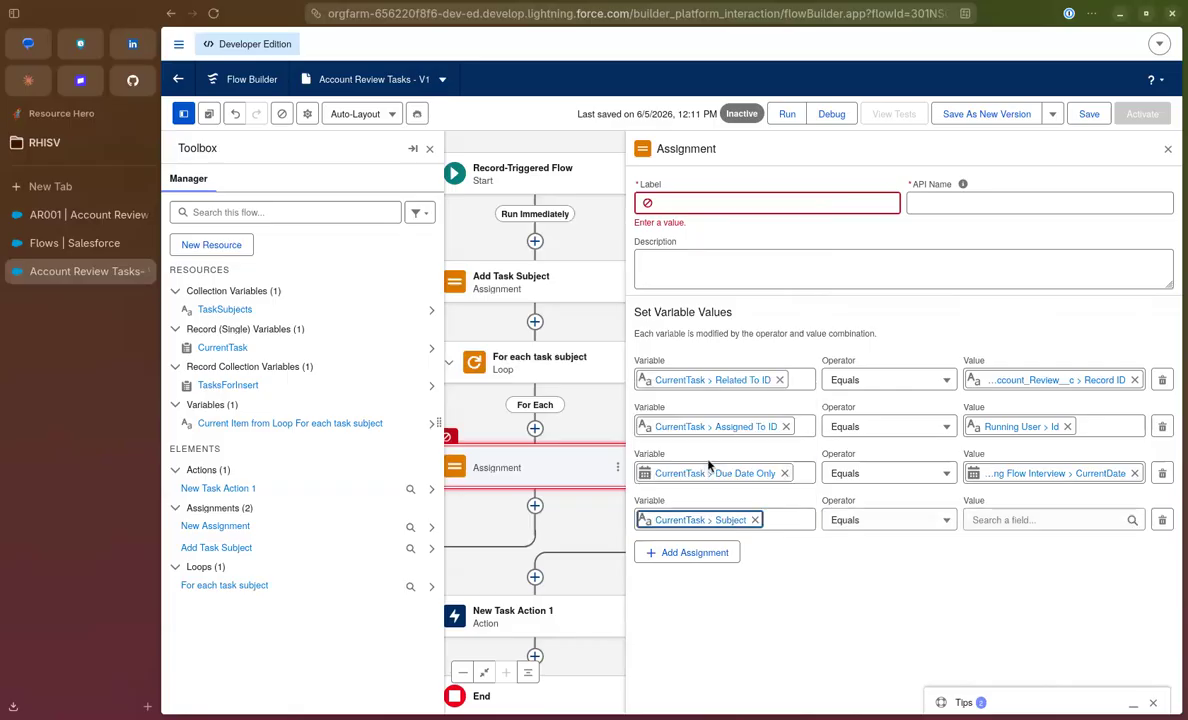
left_click(995, 519)
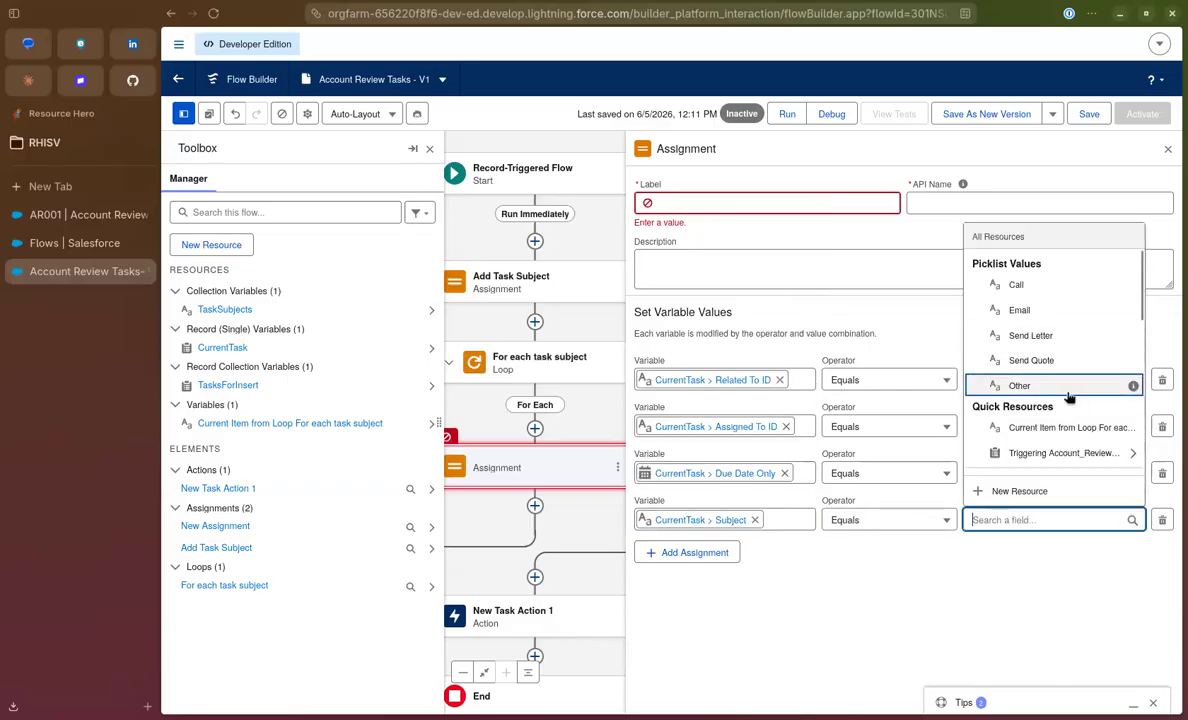
left_click(1073, 429)
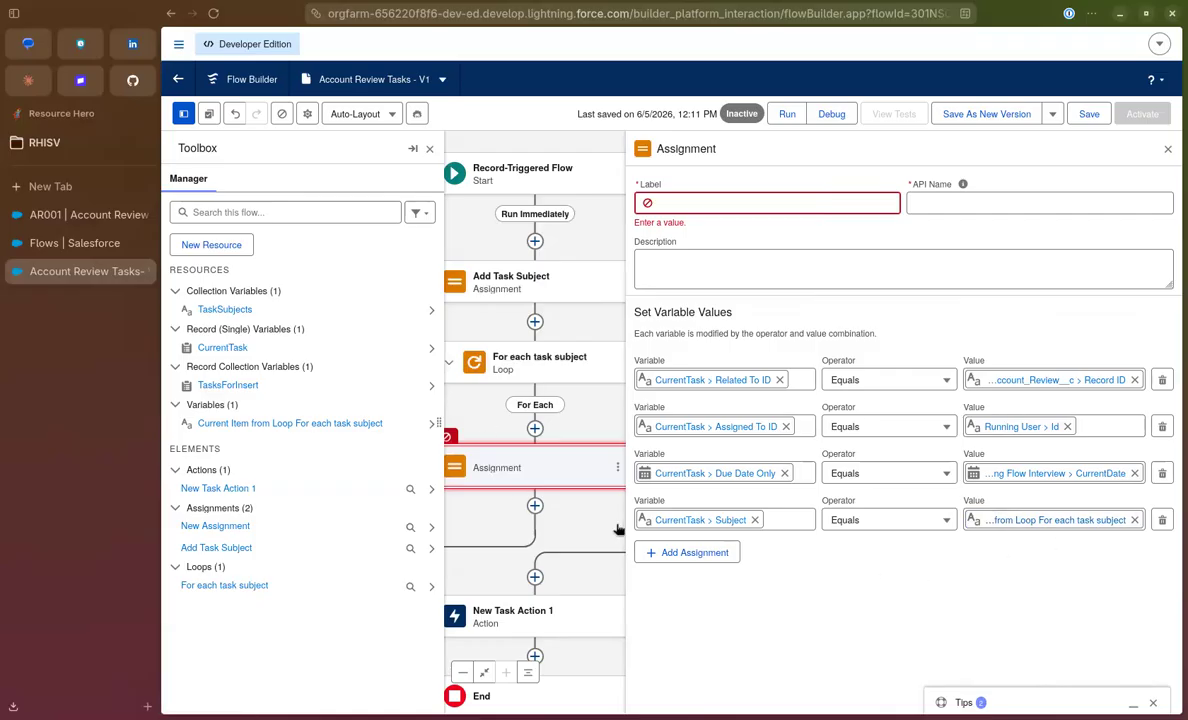
Label the Assignment "Set details on current task" and close its properties
left_click(692, 206)
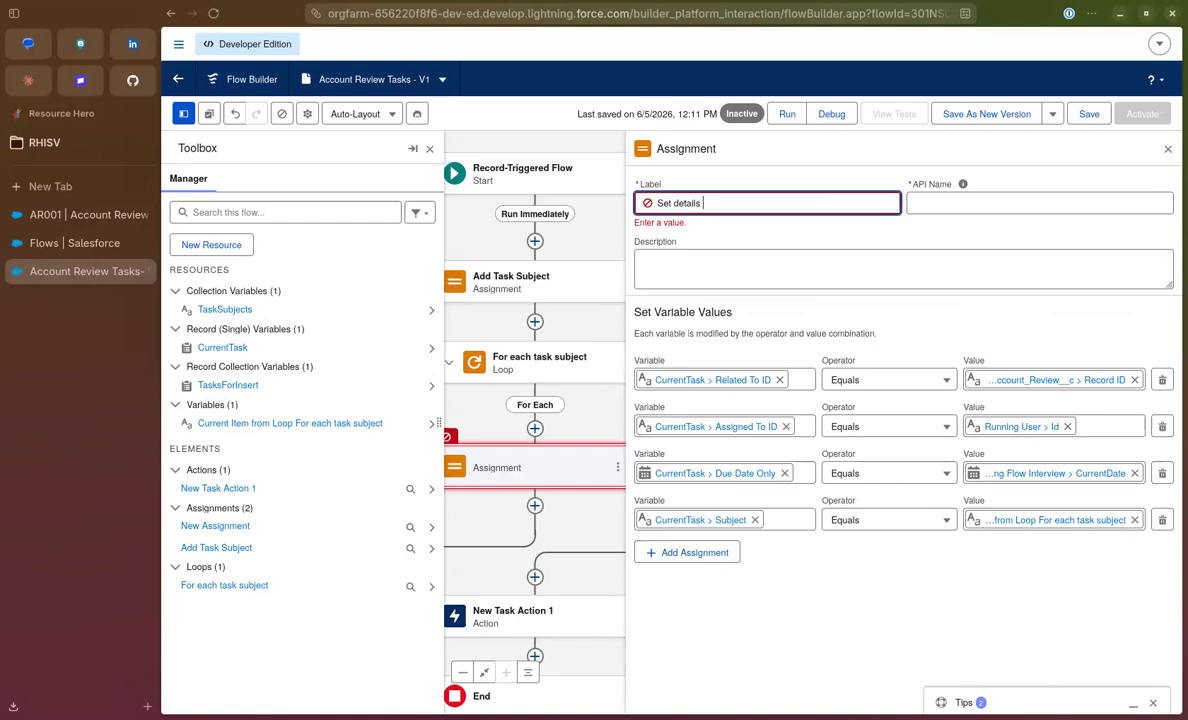
type("Set details on current task")
key("Tab")
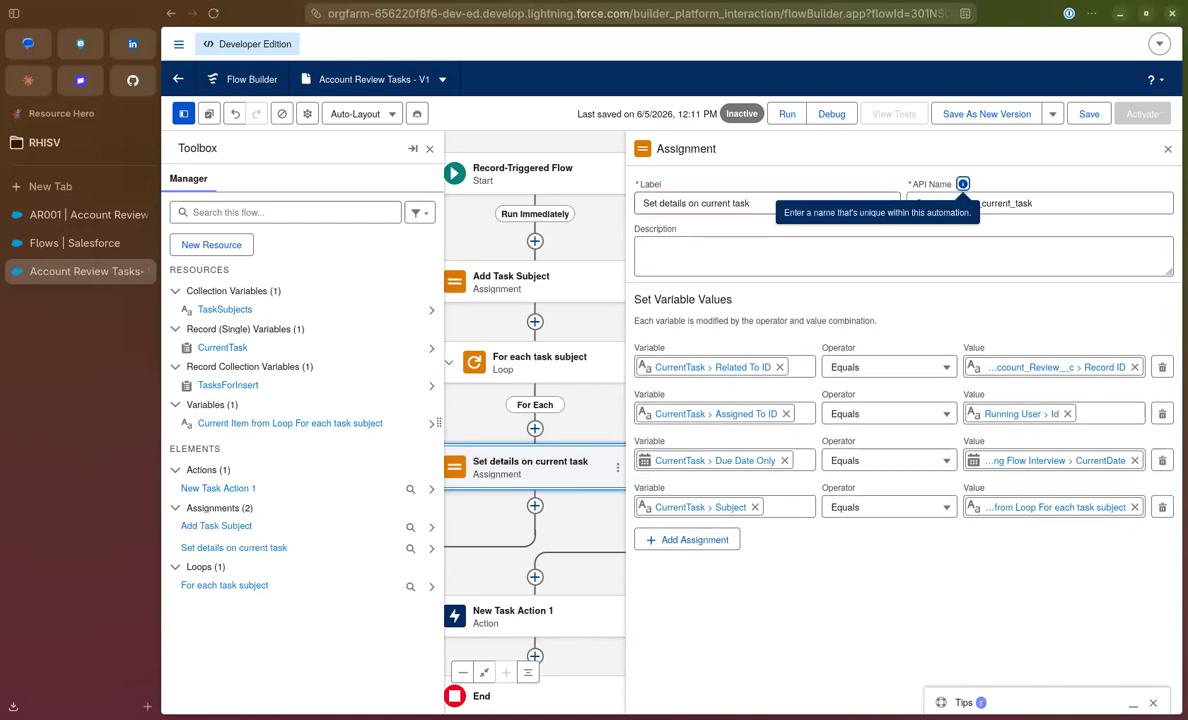
left_click(1167, 148)
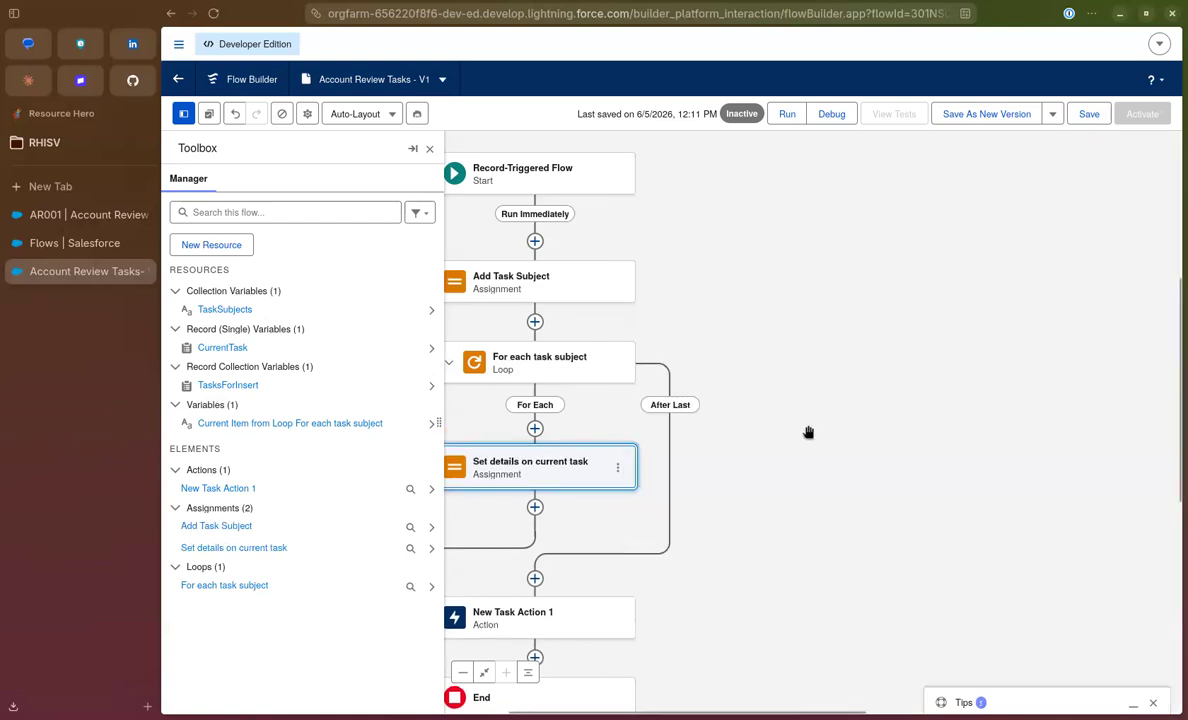
Add an Assignment labelled "Add to collection for insert" after Set details on current task inside the loop
left_click(738, 466)
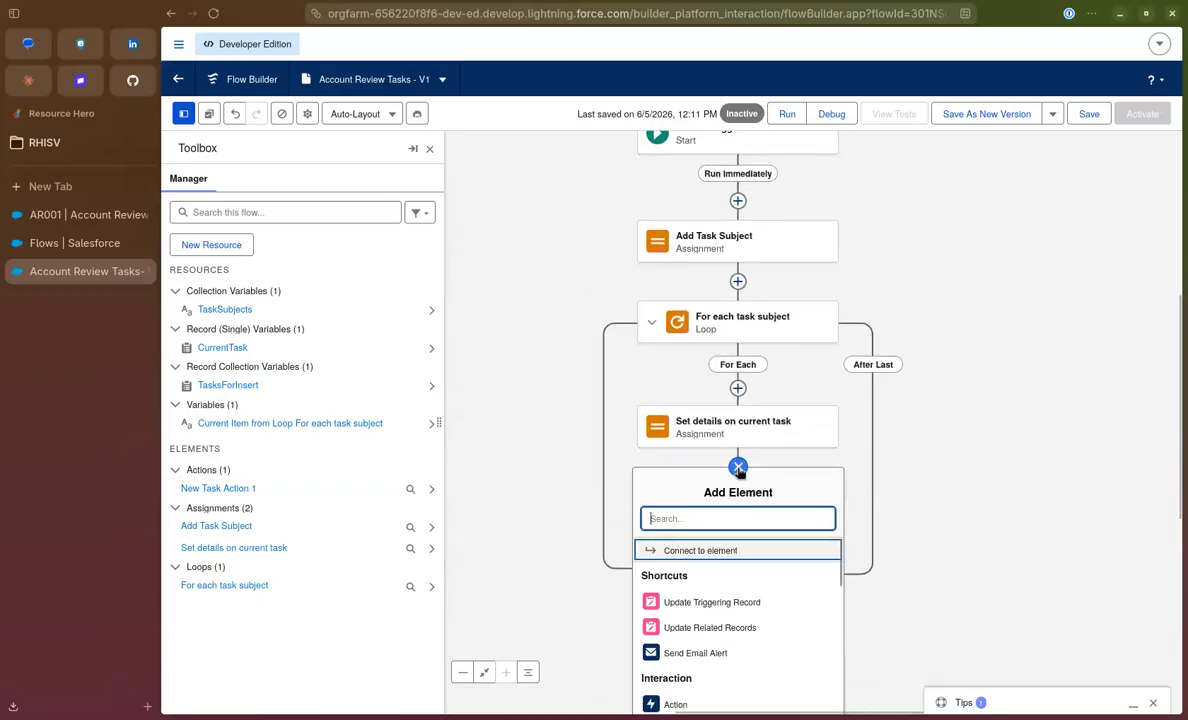
type("ass")
left_click(690, 551)
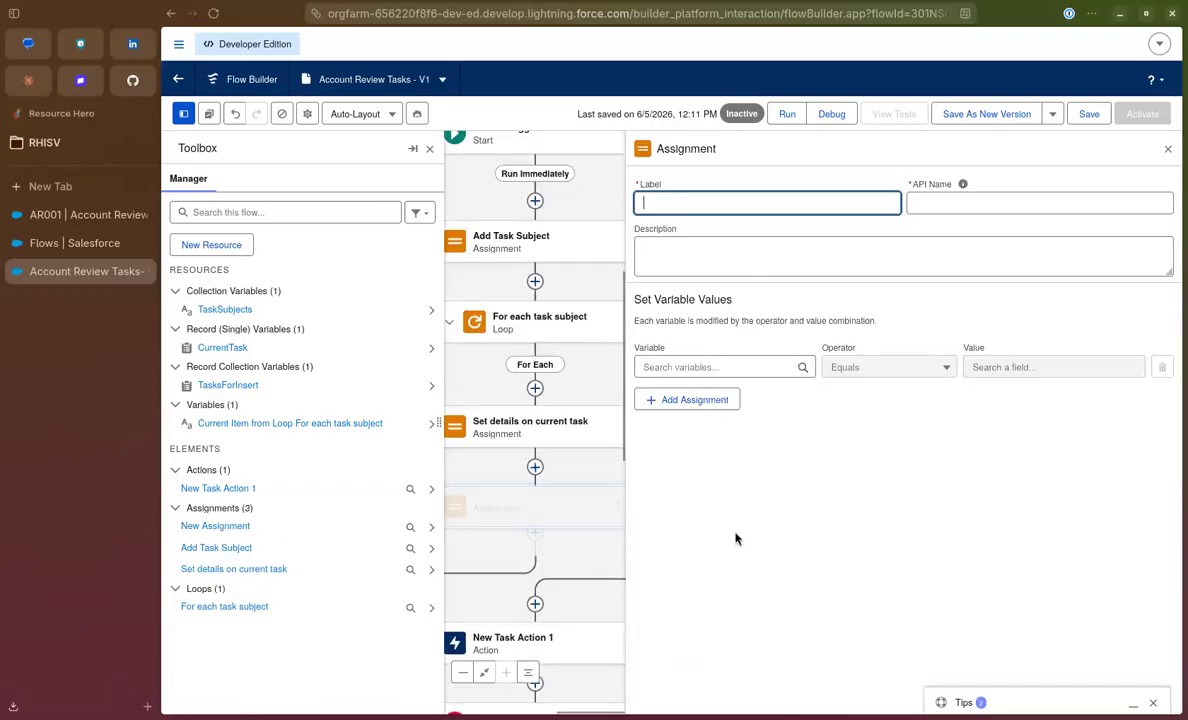
type("Add to collection")
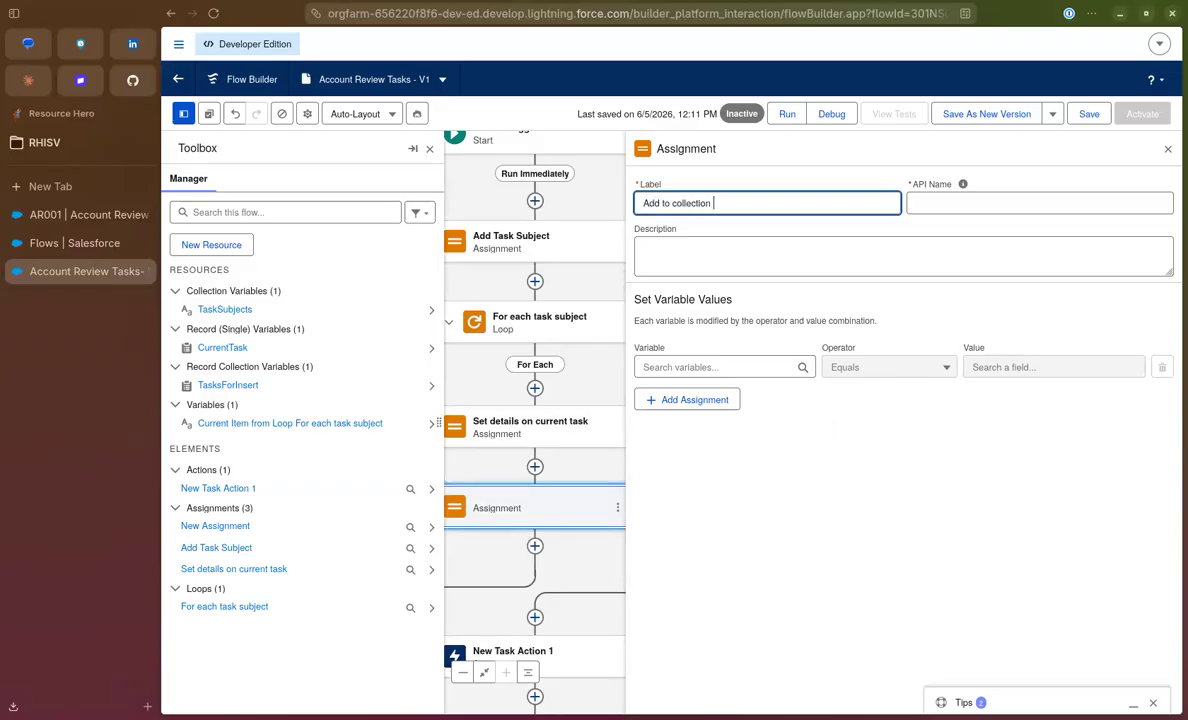
key("Tab")
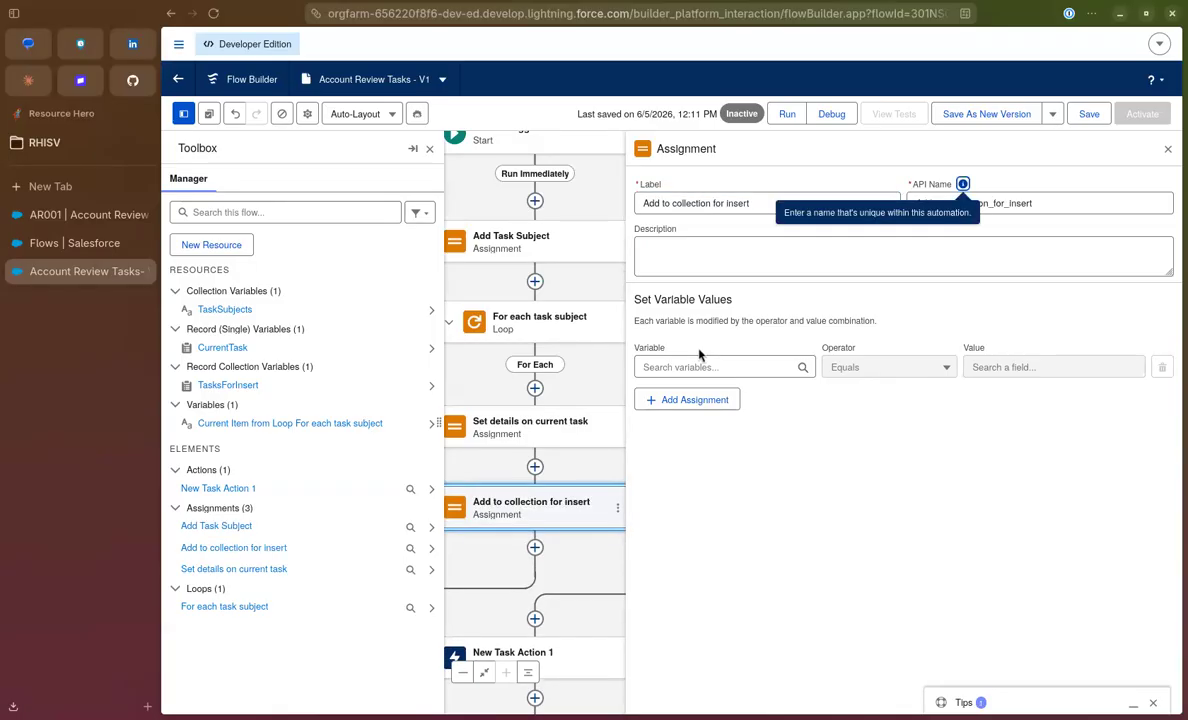
Set the Add to collection for insert assignment to add CurrentTask to TasksForInsert, and close its properties
left_click(701, 367)
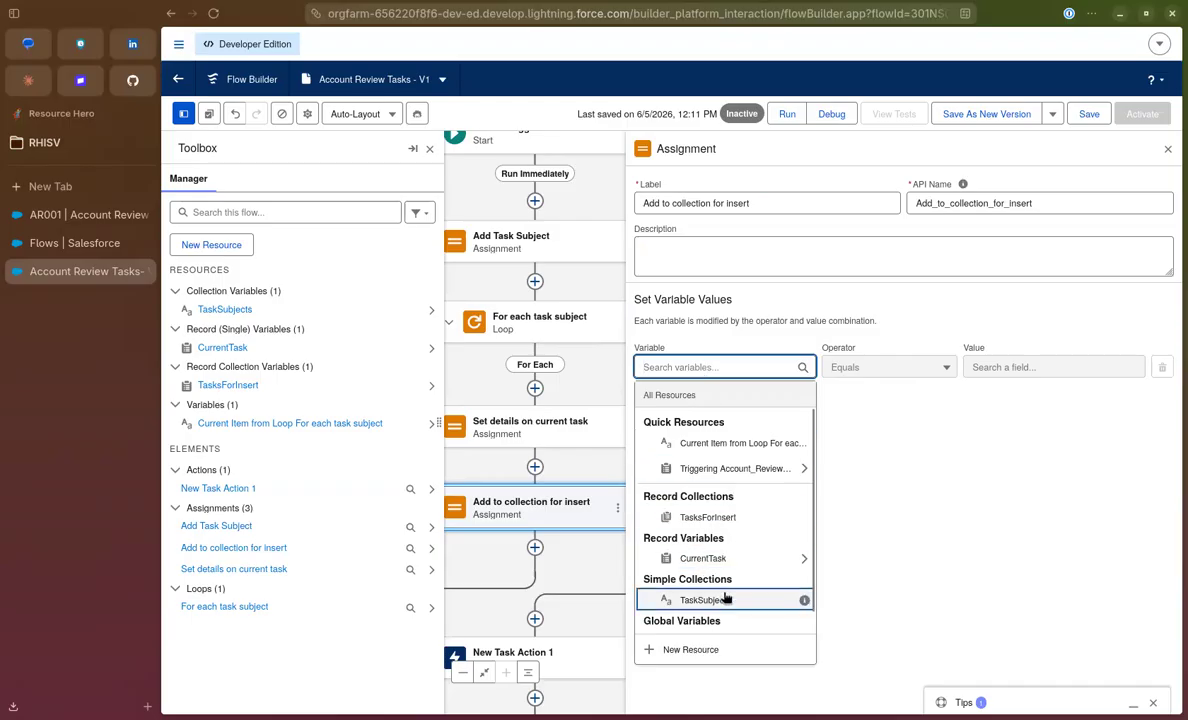
left_click(708, 517)
left_click(880, 367)
left_click(850, 424)
left_click(975, 367)
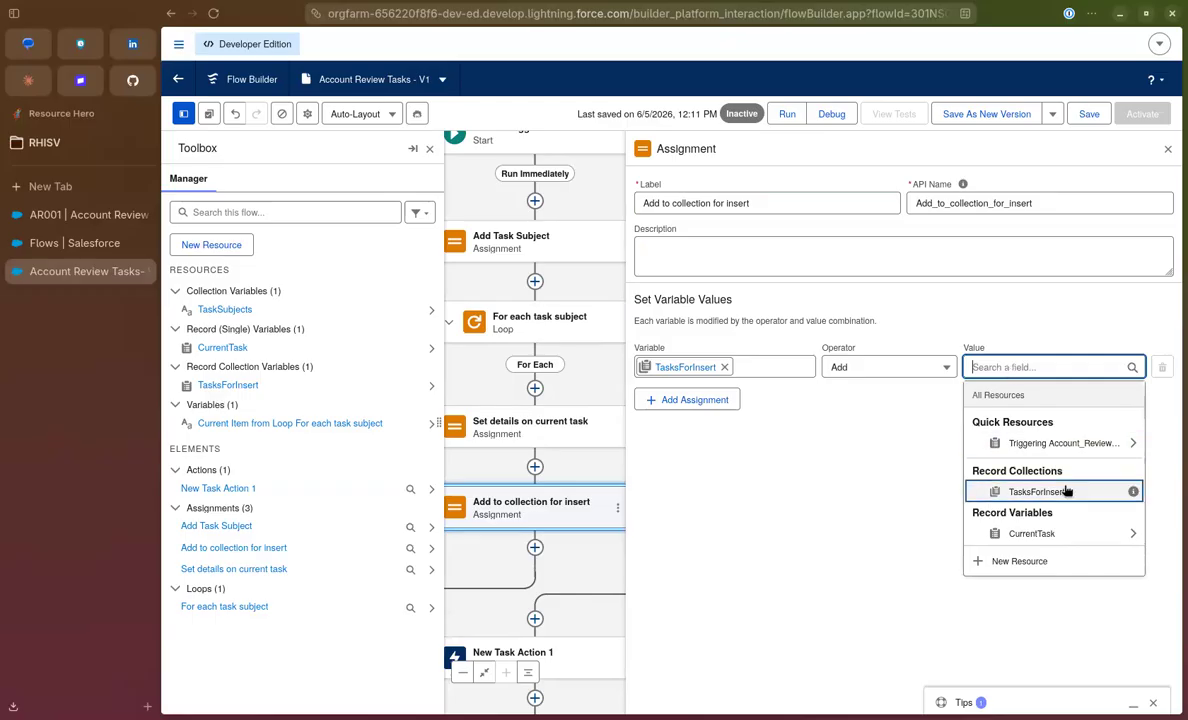
left_click(1020, 533)
left_click(1085, 173)
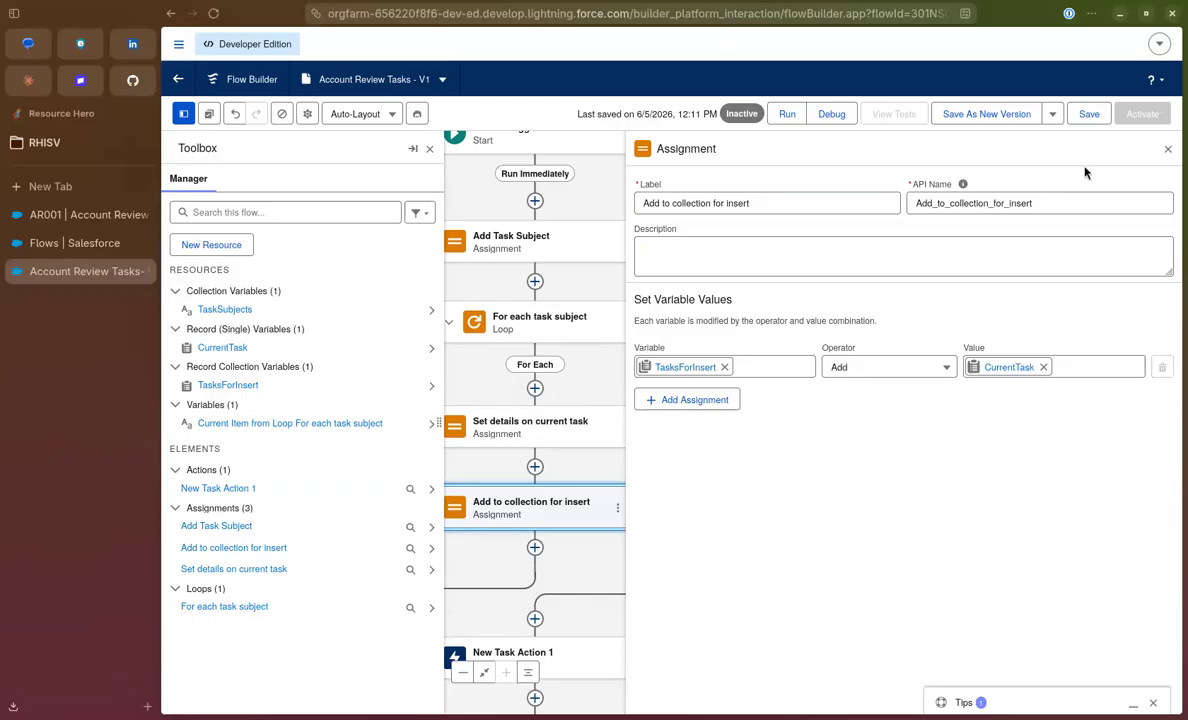
left_click(1167, 148)
Open the Set details on current task assignment to review its variable values
left_click_drag(841, 416, 972, 329)
left_click_drag(892, 504, 855, 441)
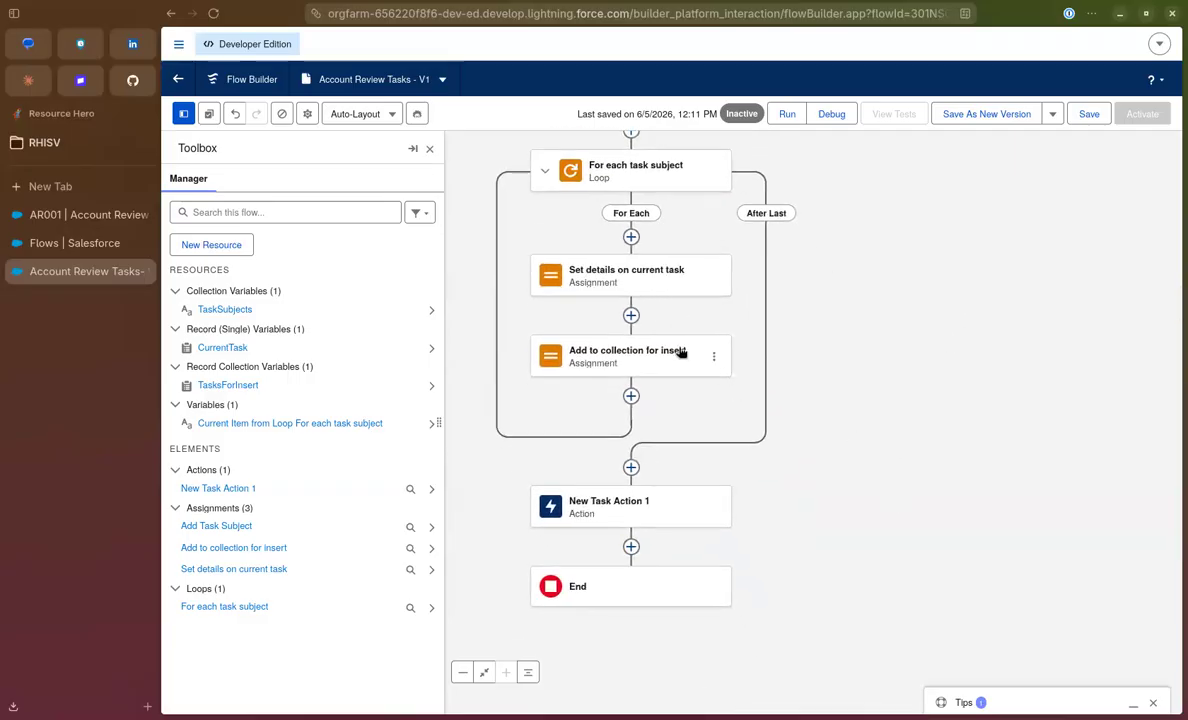
left_click(595, 283)
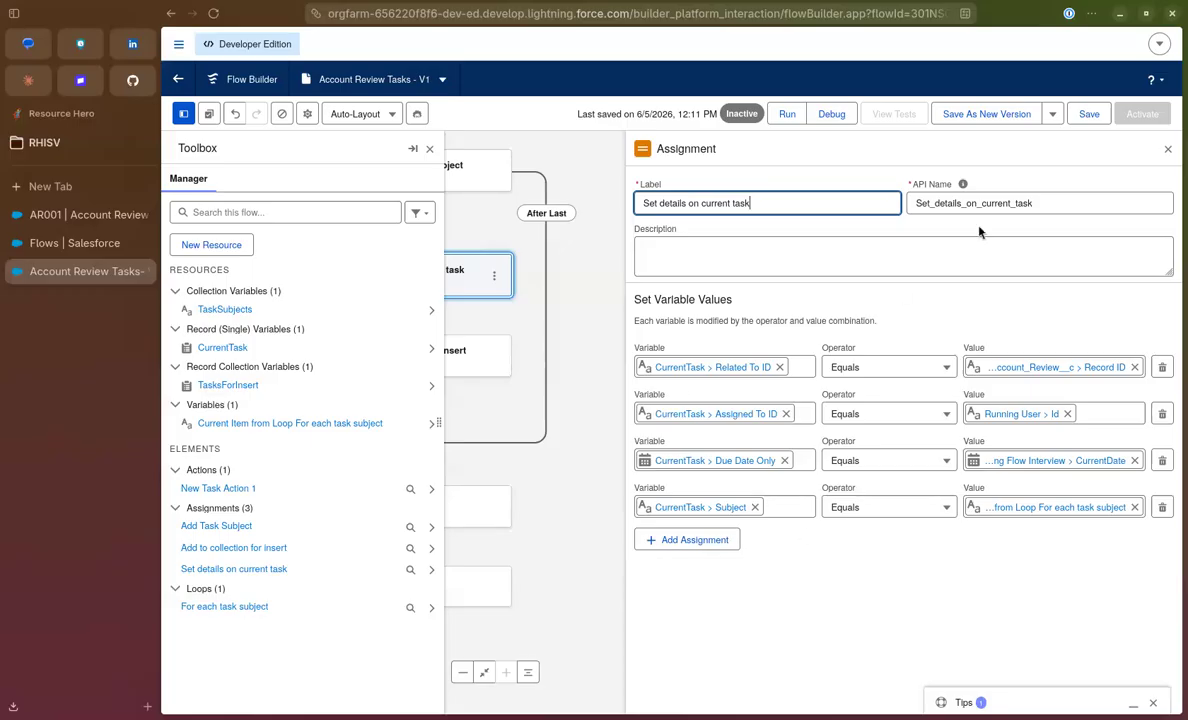
Close the assignment properties and delete the New Task Action 1 element after the loop
left_click(1166, 151)
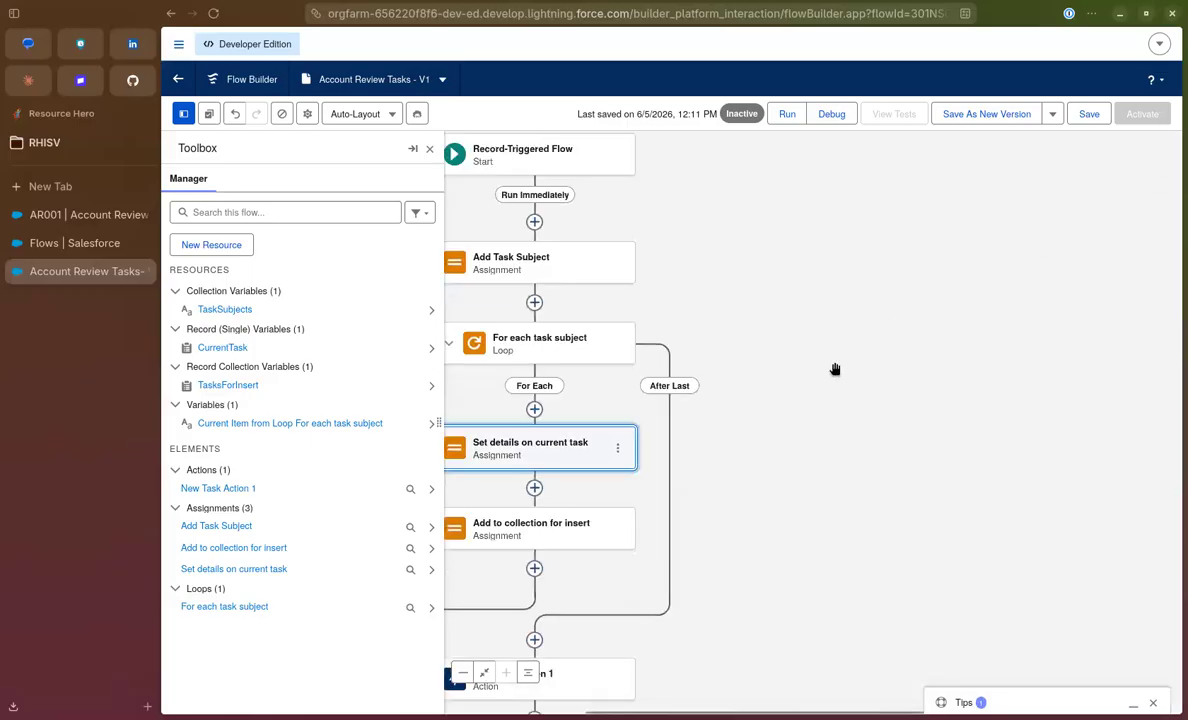
scroll(835, 368, "down", 3)
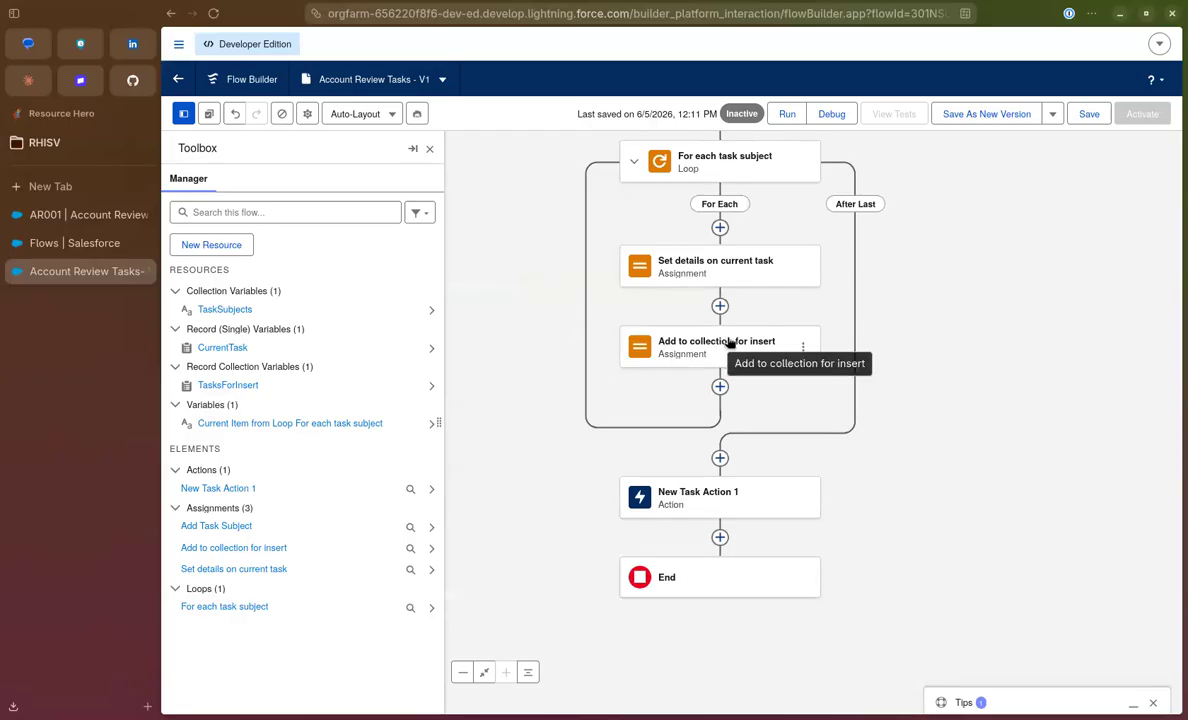
left_click(798, 497)
left_click(840, 573)
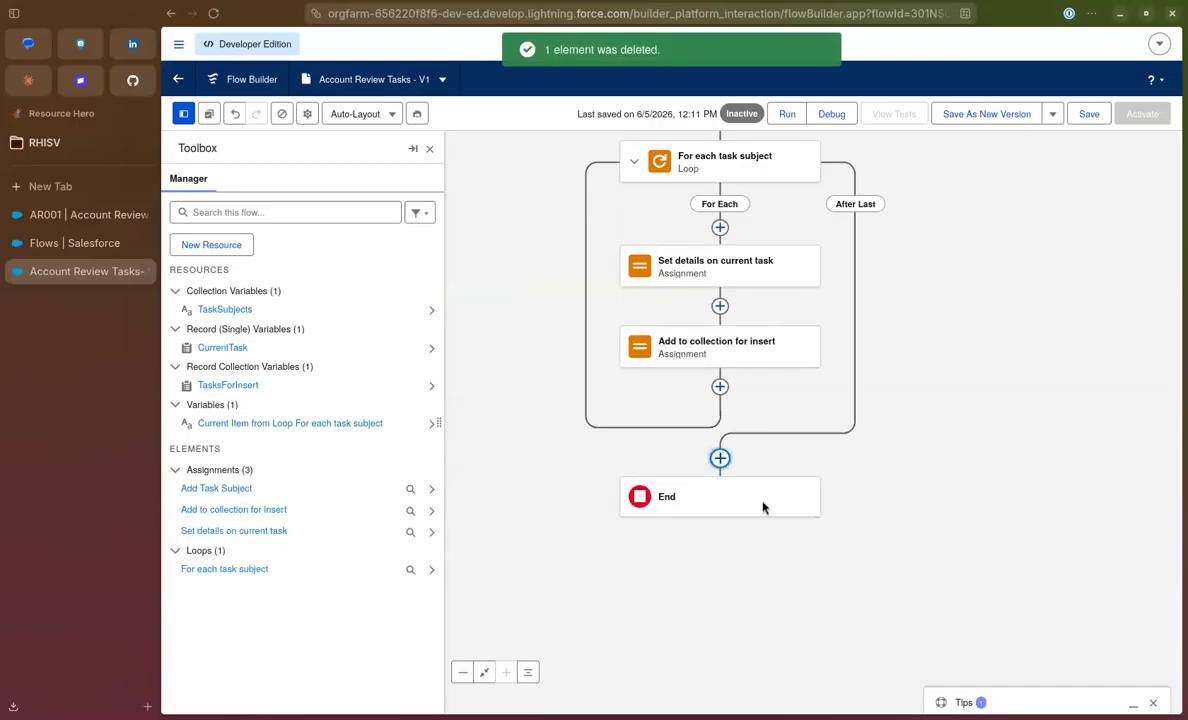
Add a Create Records element labelled "Insert tasks" after the loop
left_click(720, 459)
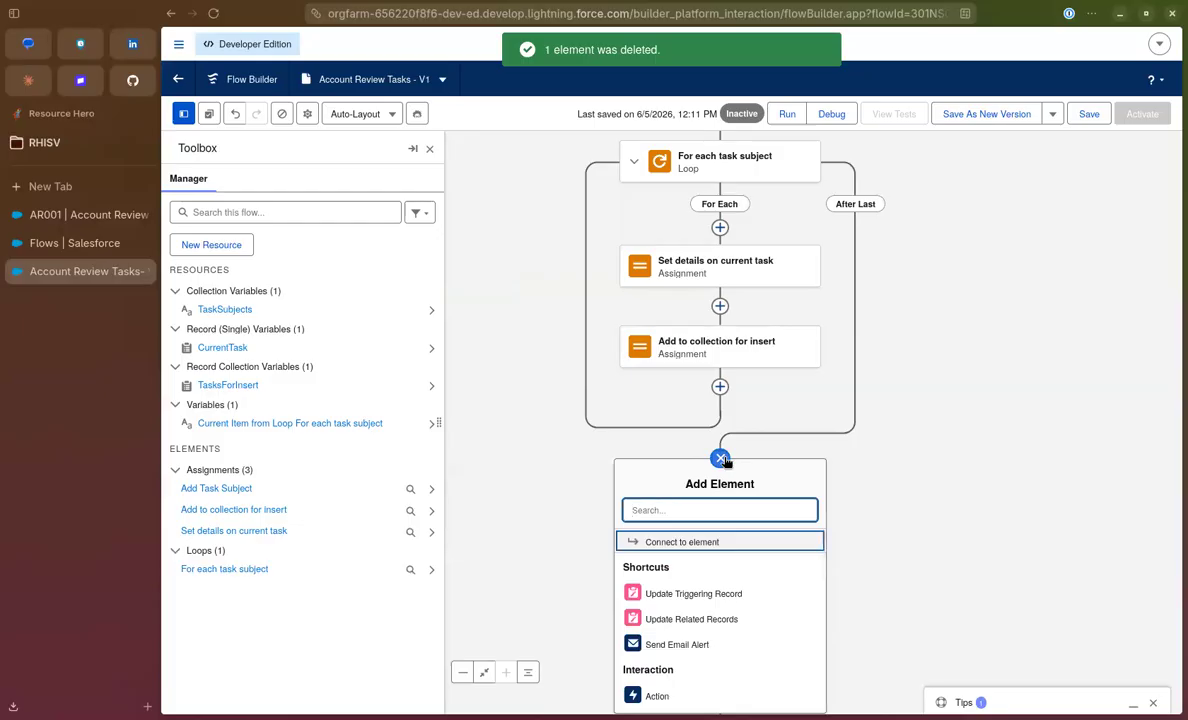
type("crea")
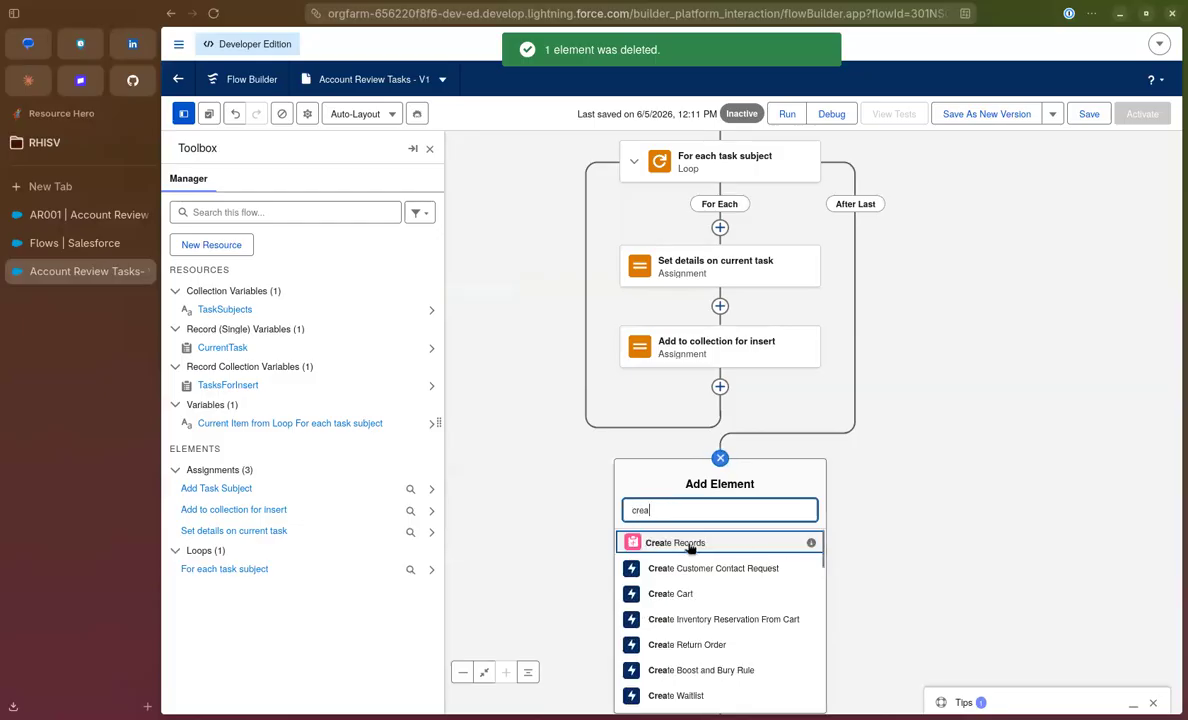
left_click(690, 545)
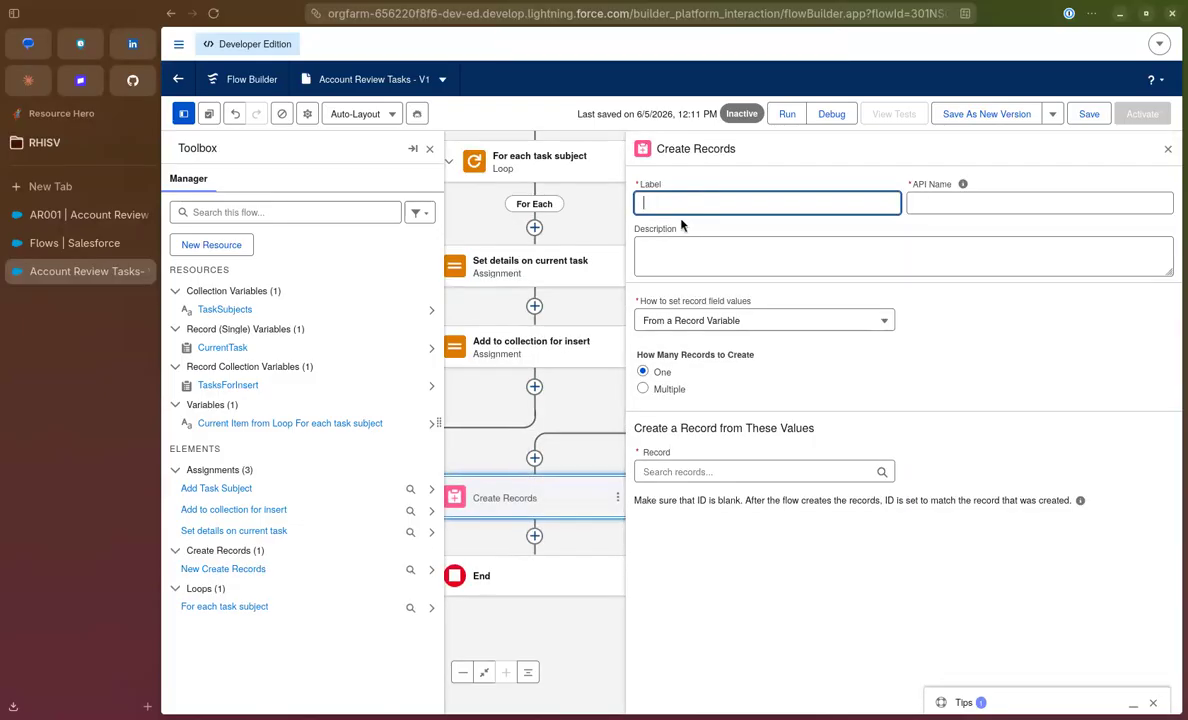
type("Insert tasks")
Set Insert tasks to create multiple records from the TasksForInsert collection, close its properties and save the flow
left_click(712, 472)
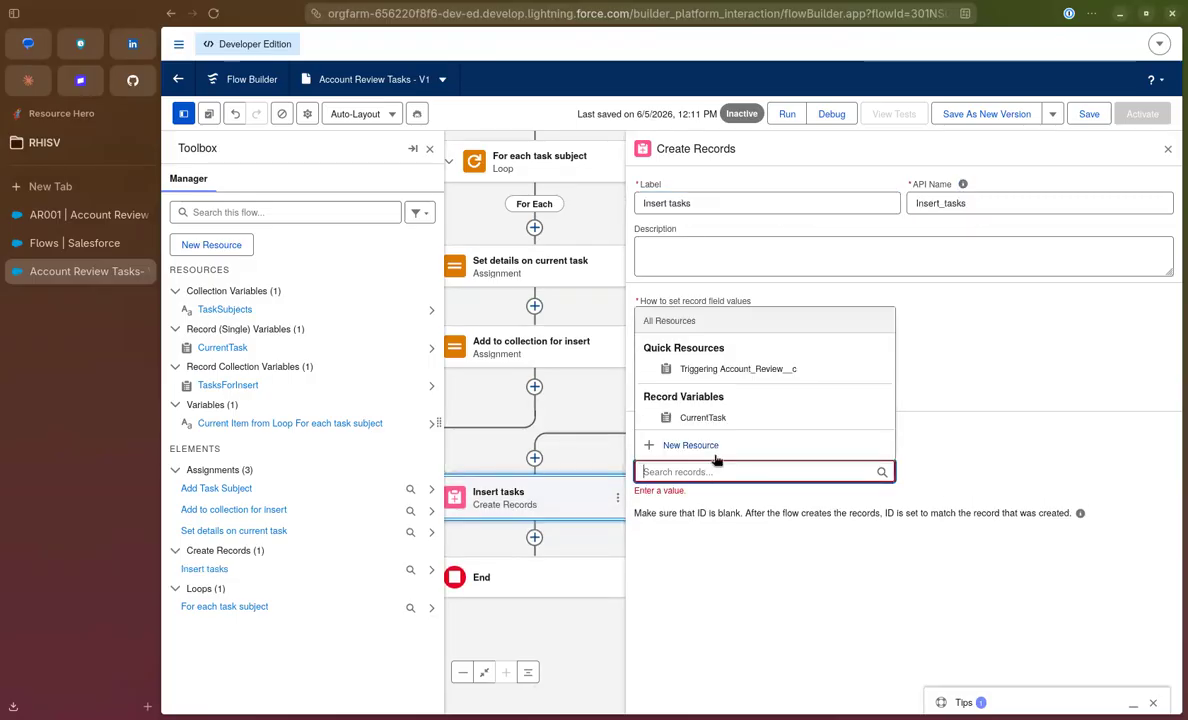
left_click(960, 430)
left_click(660, 389)
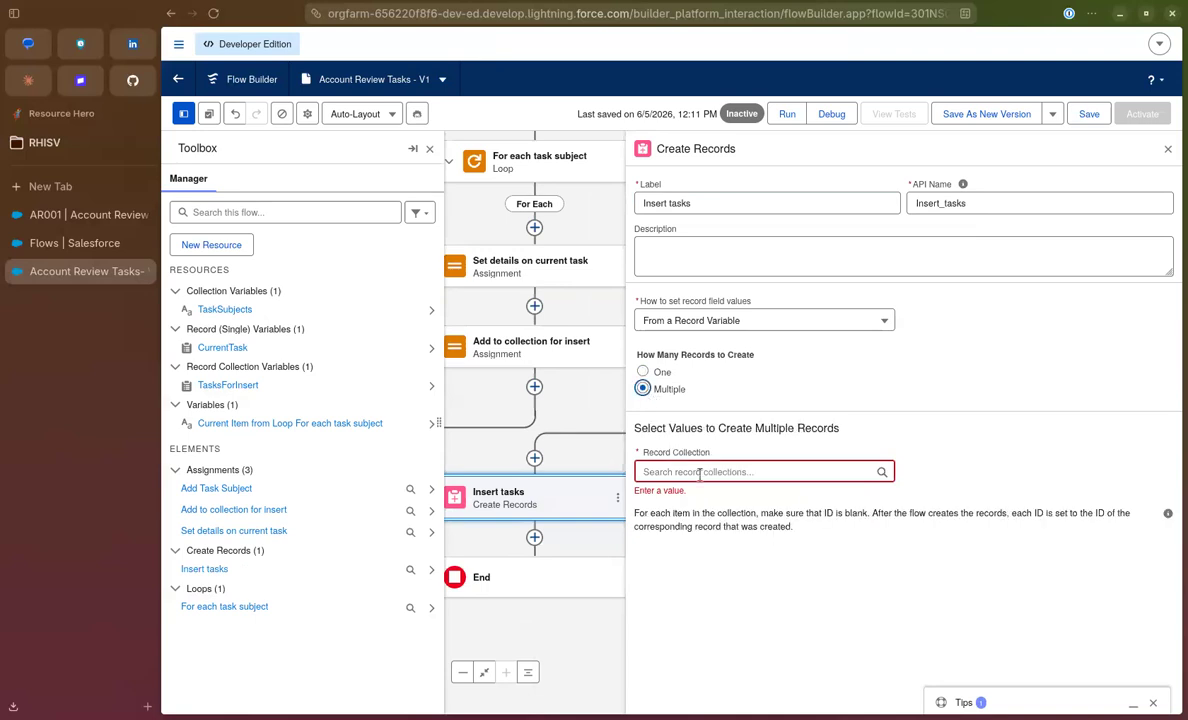
left_click(699, 474)
left_click(700, 417)
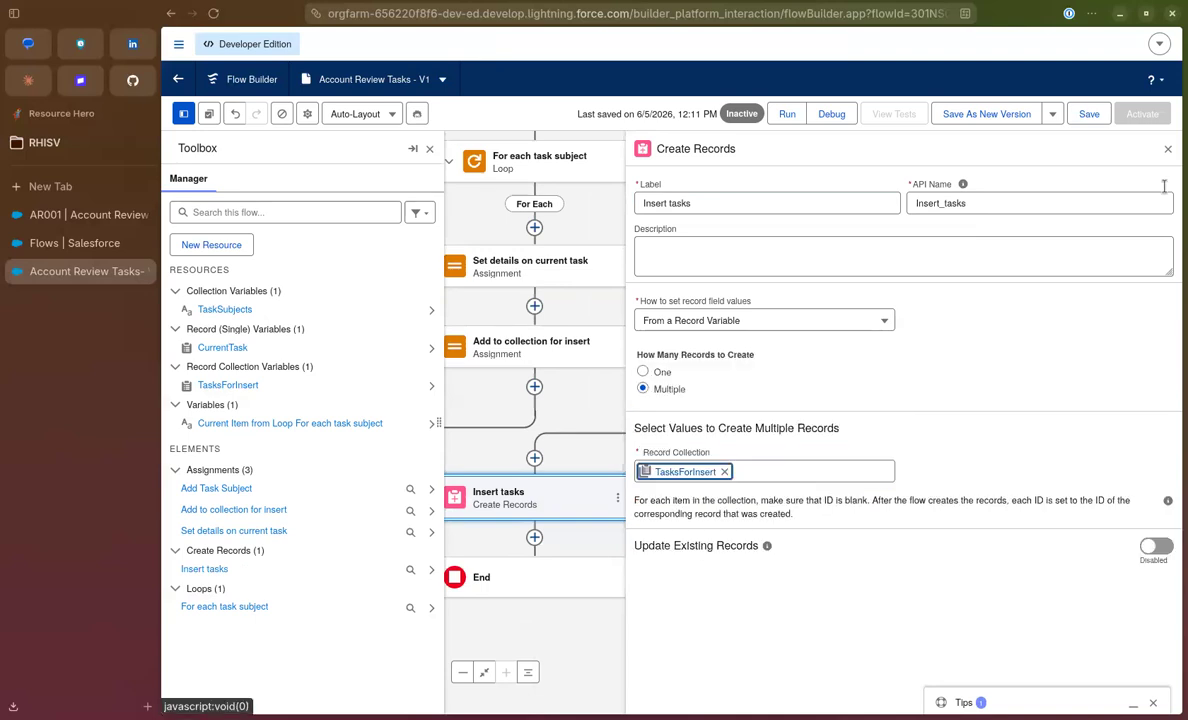
left_click(1167, 148)
left_click_drag(772, 338, 931, 464)
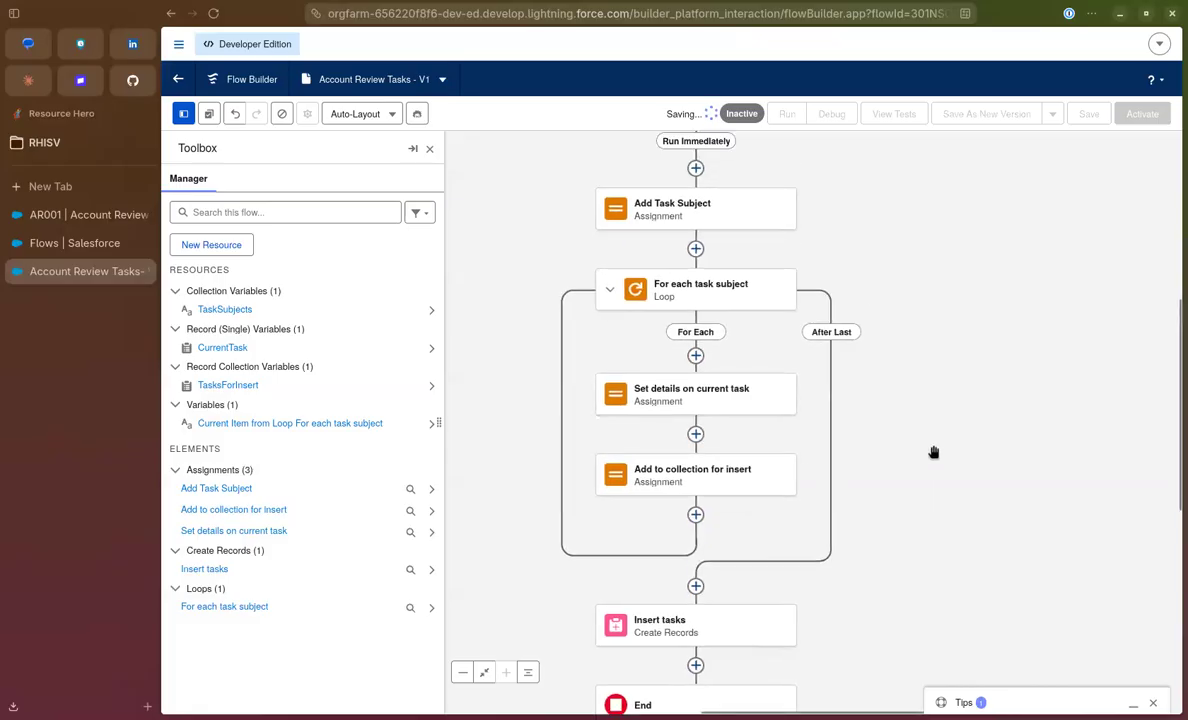
left_click_drag(923, 419, 904, 520)
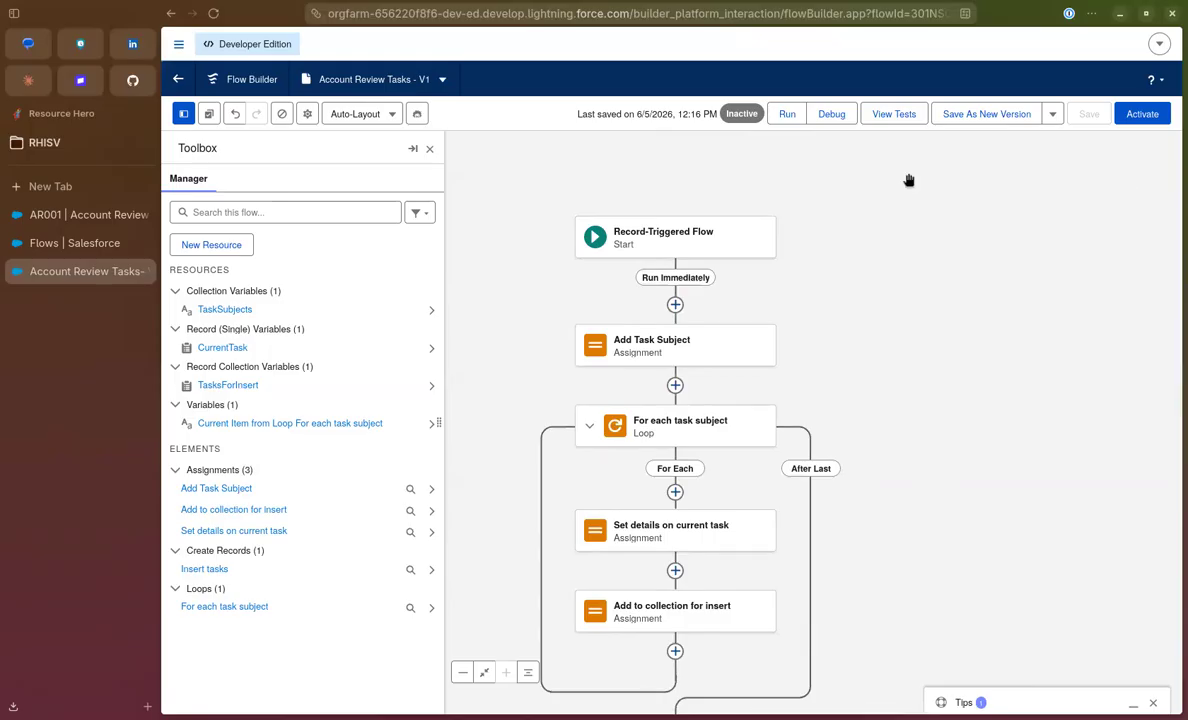
Debug the flow with AR001 as triggering record and examine the task values prepared by Insert tasks in the log
left_click(831, 113)
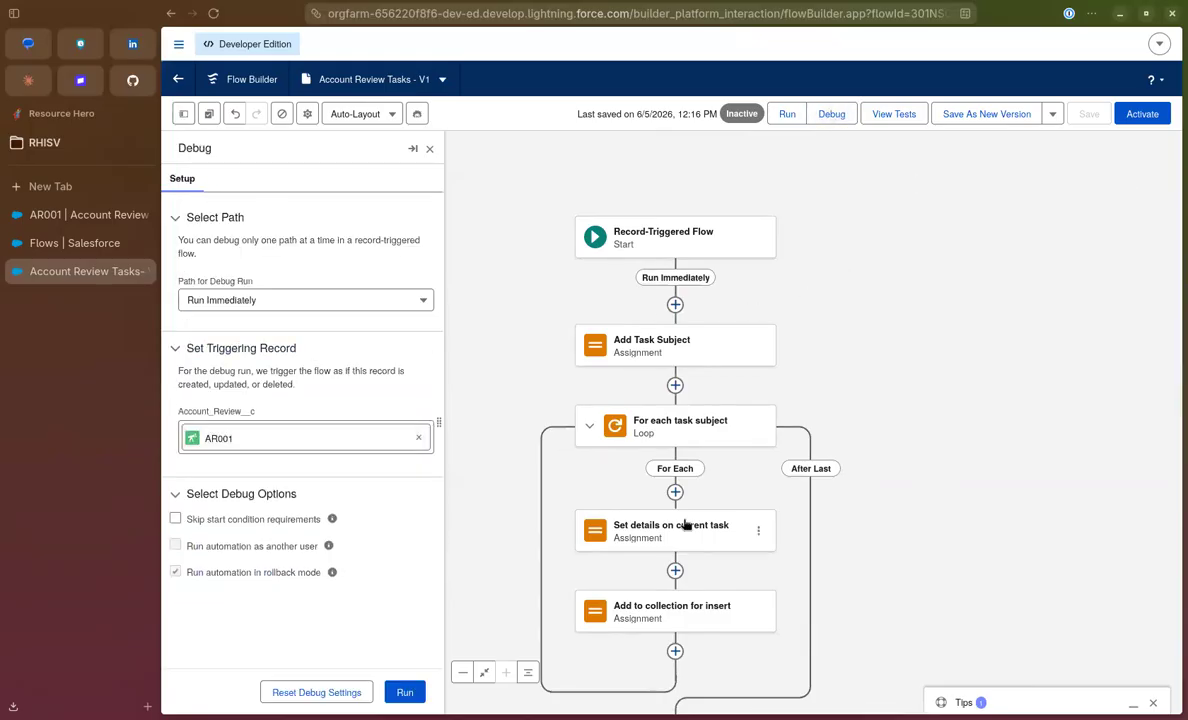
left_click(400, 692)
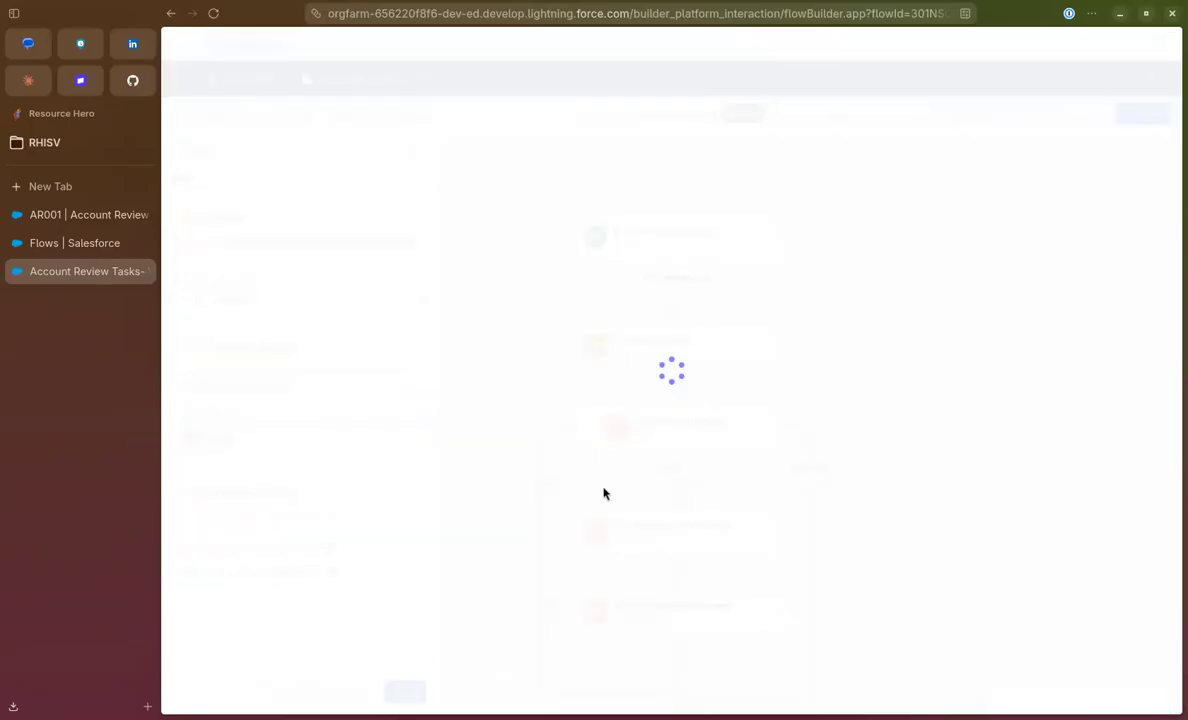
scroll(347, 413, "down", 5)
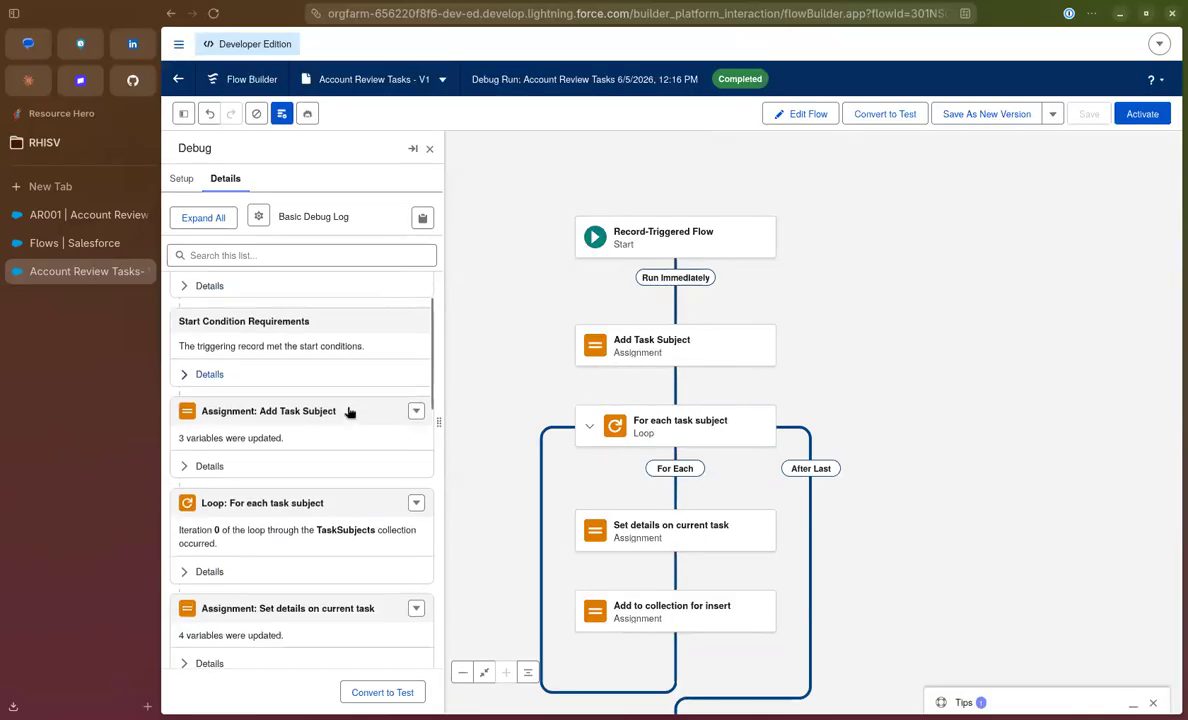
scroll(241, 361, "down", 4)
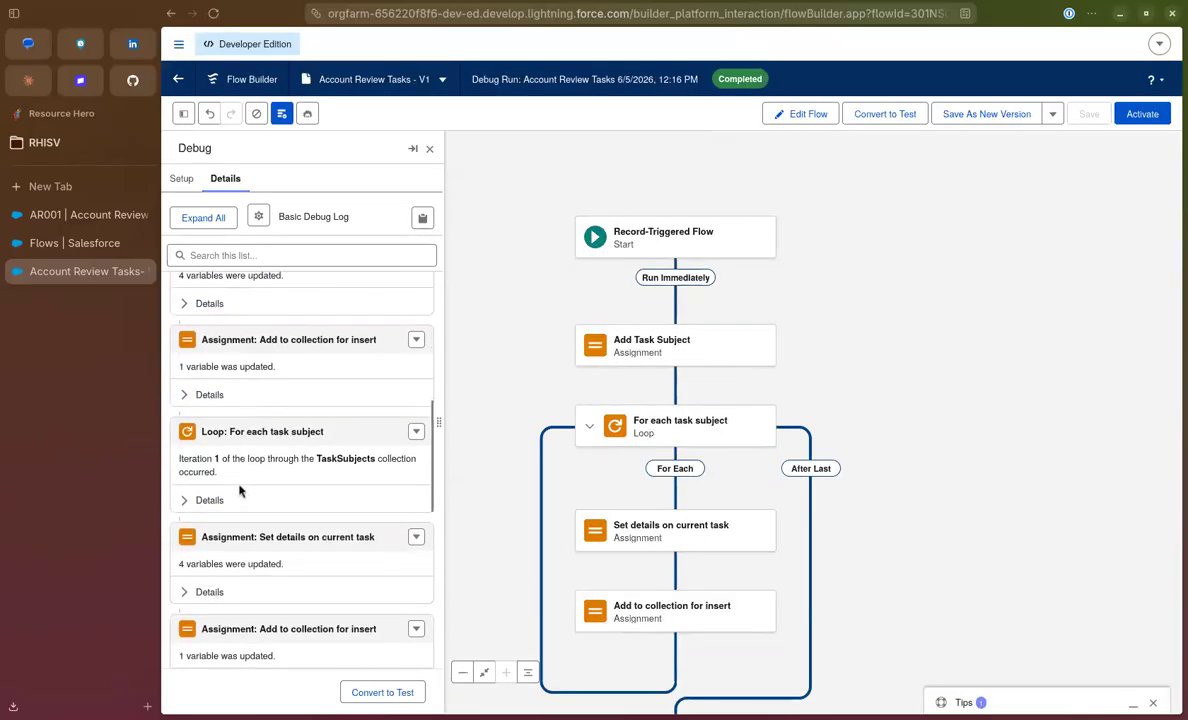
scroll(225, 354, "down", 8)
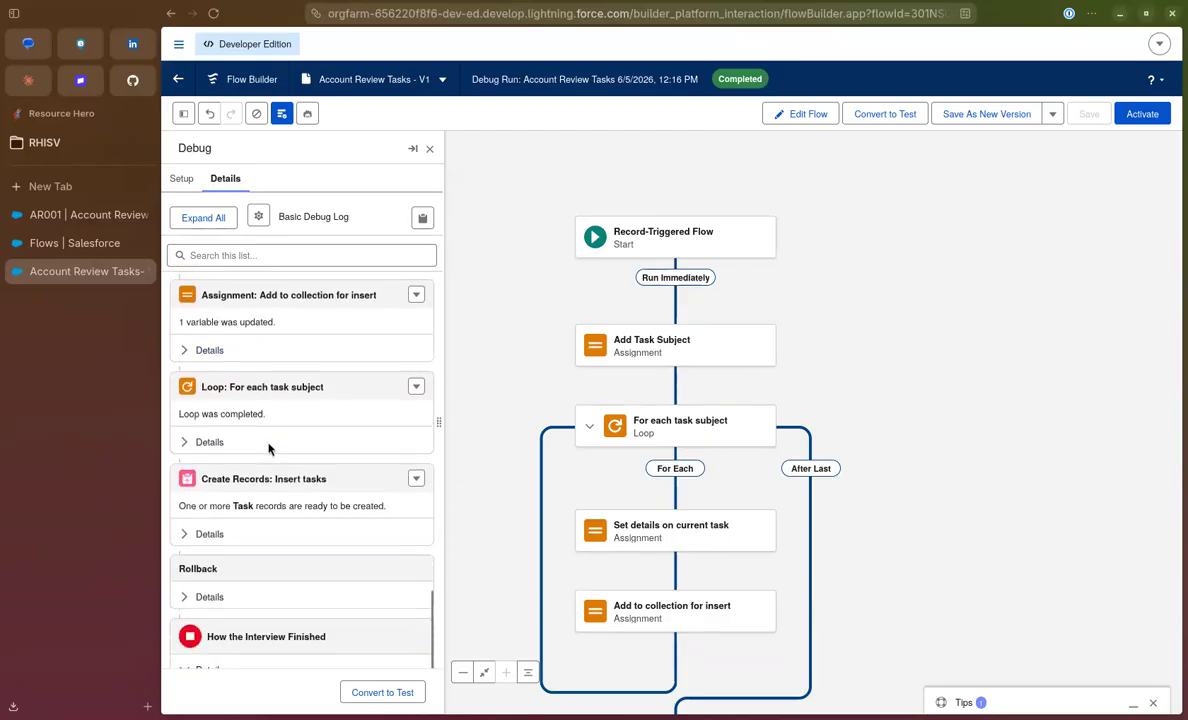
left_click(240, 525)
scroll(255, 490, "down", 5)
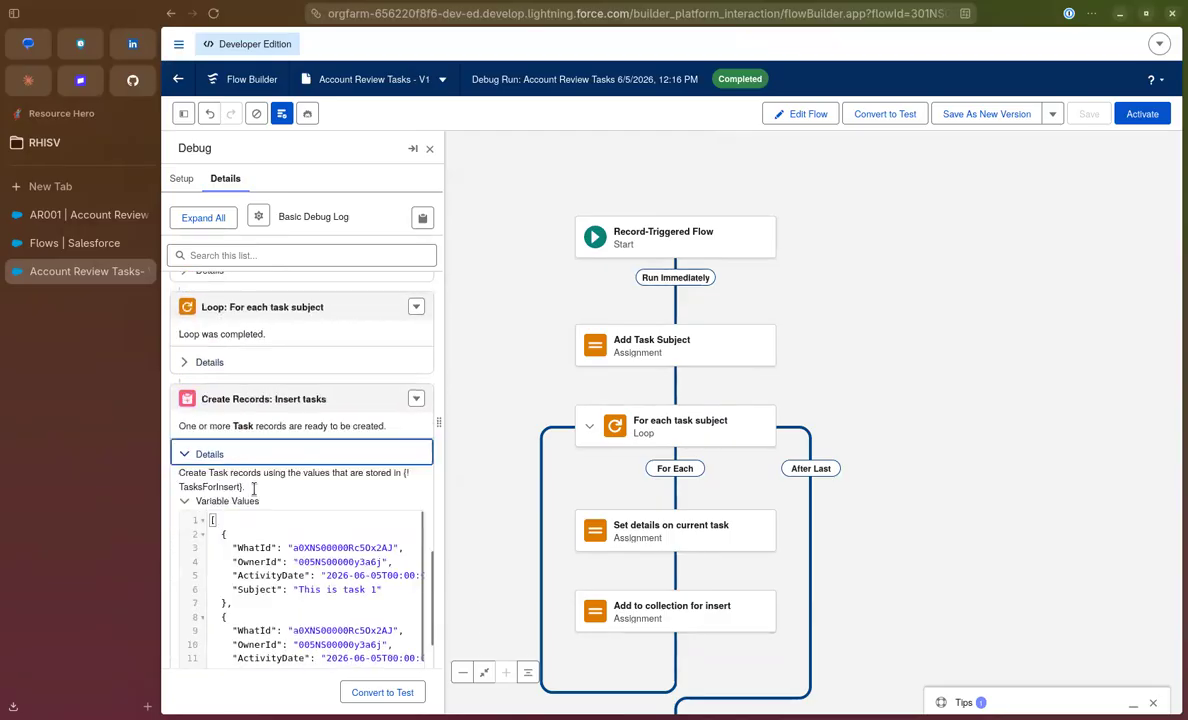
scroll(306, 515, "down", 3)
scroll(310, 520, "up", 5)
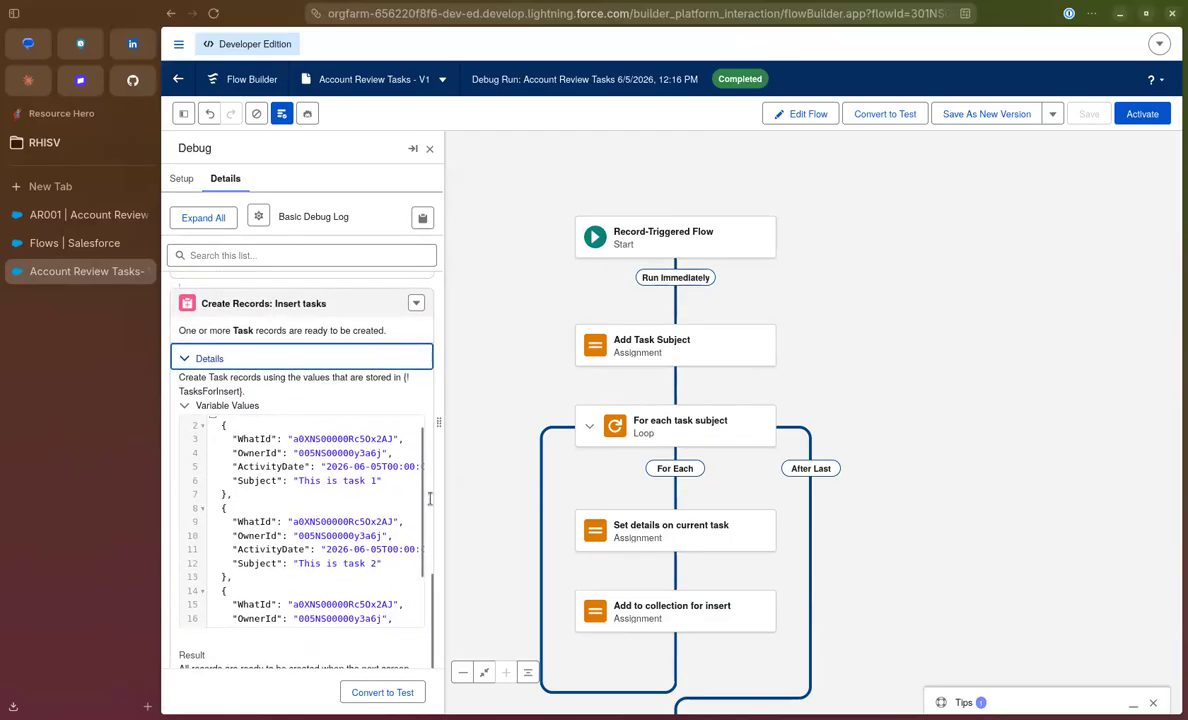
Return from the debug run to editing the flow and activate it
left_click(801, 114)
left_click(1142, 114)
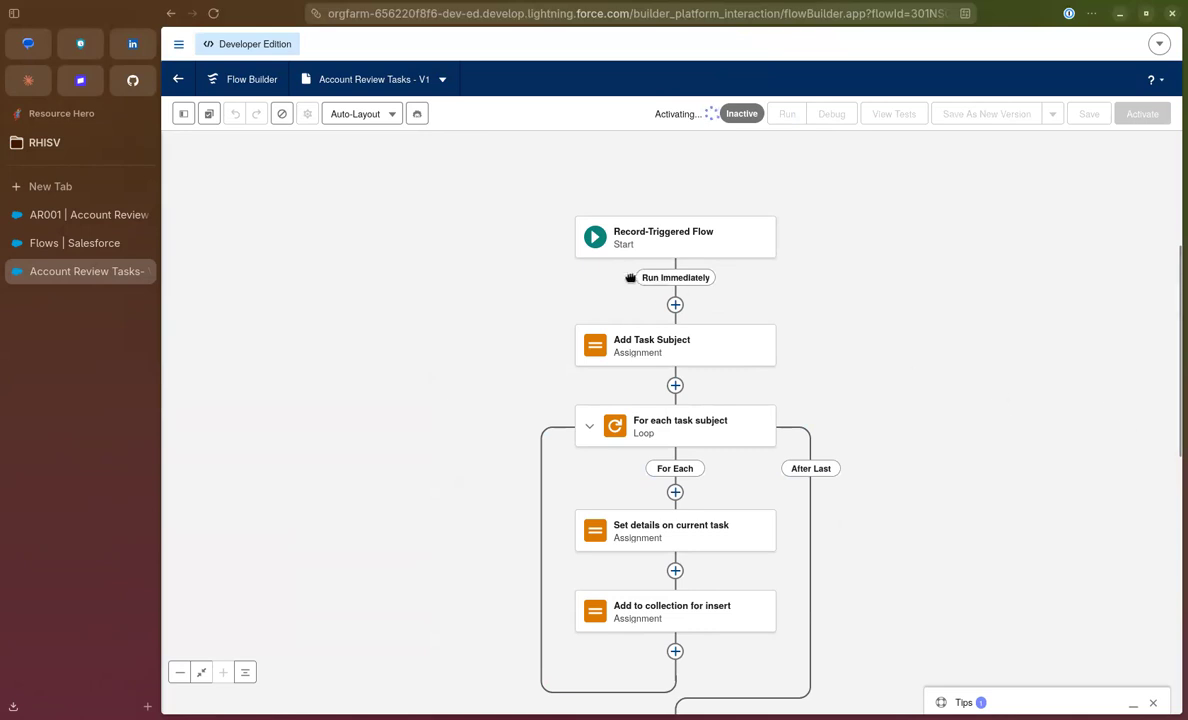
Create and save a new Account Review for Burlington Textiles Corp of America dated 6/12/2026
left_click(88, 214)
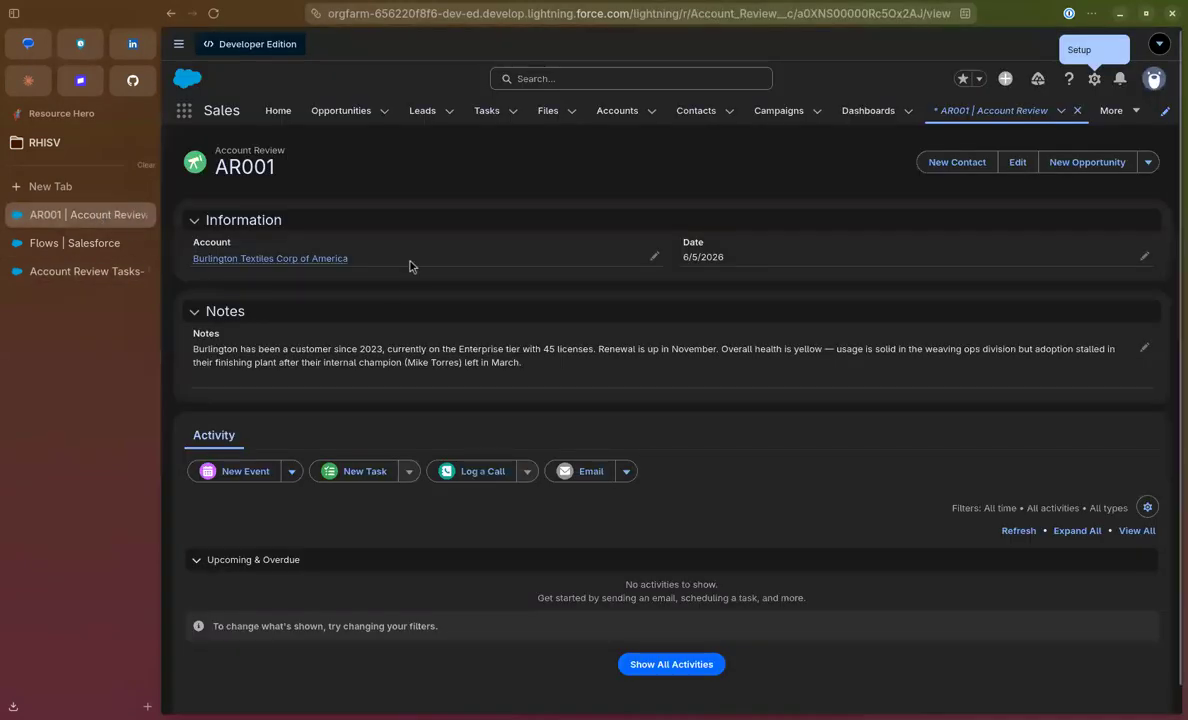
left_click(1043, 106)
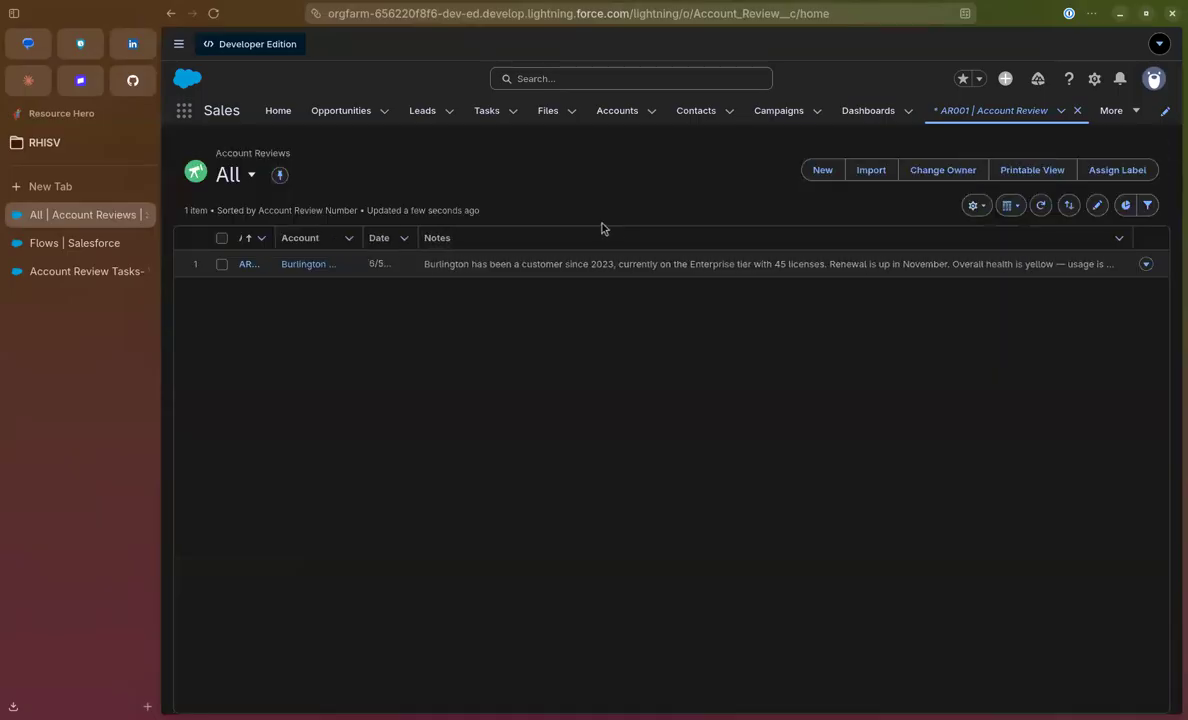
left_click(822, 170)
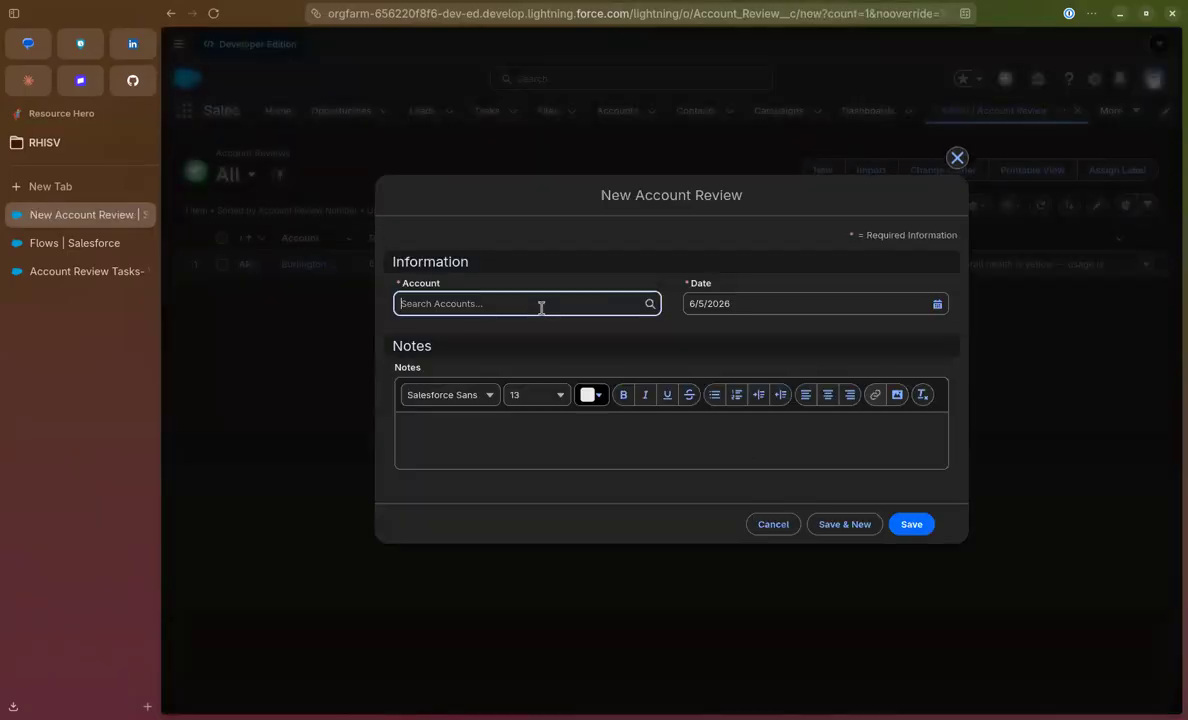
left_click(490, 353)
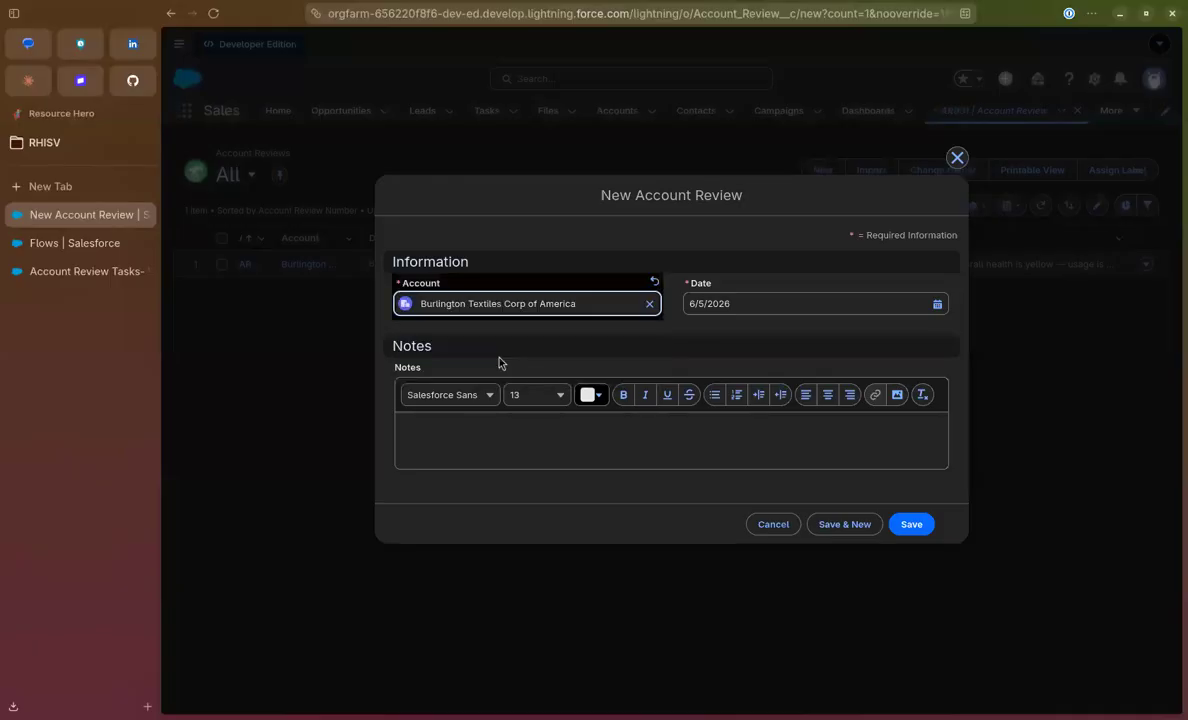
left_click(757, 302)
left_click(906, 406)
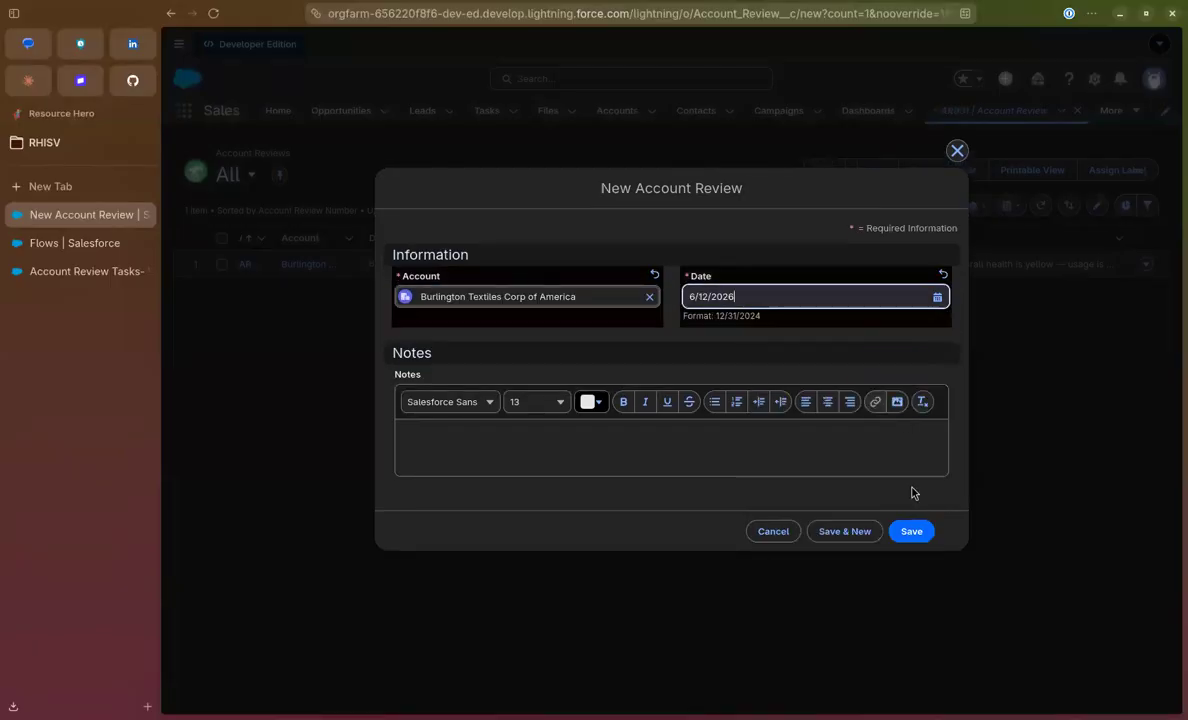
left_click(905, 528)
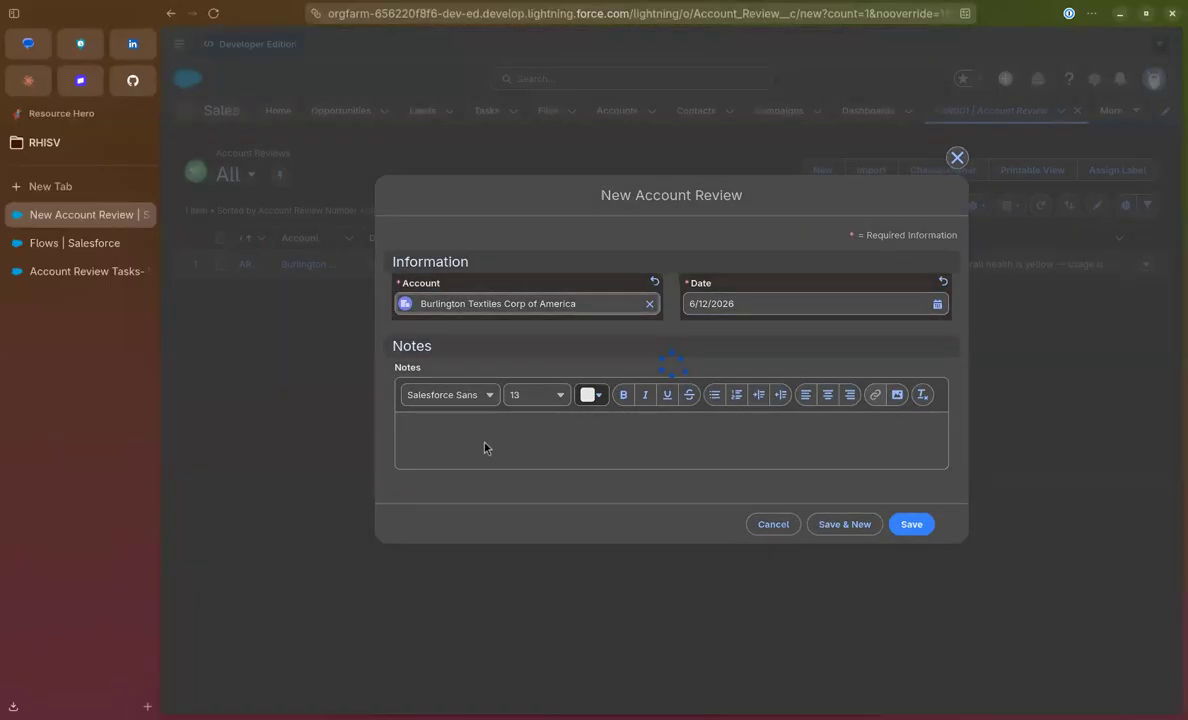
Expand the upcoming activities on the new Account Review record to check the generated tasks
scroll(400, 425, "down", 2)
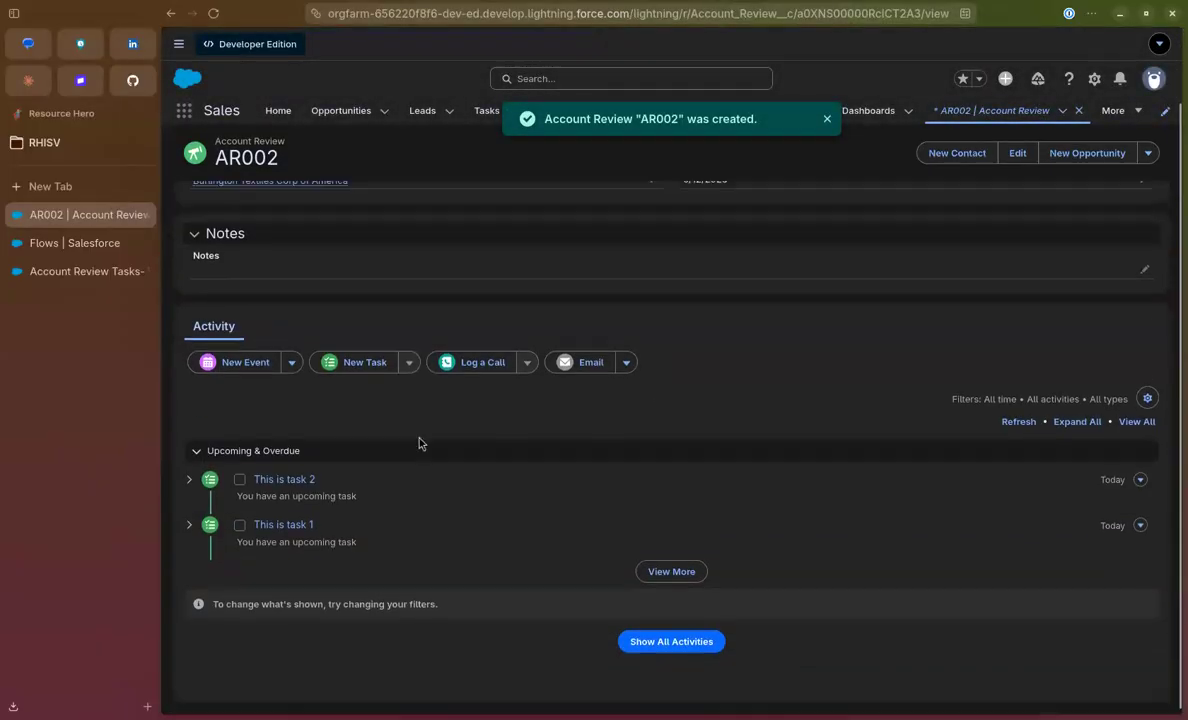
left_click(678, 563)
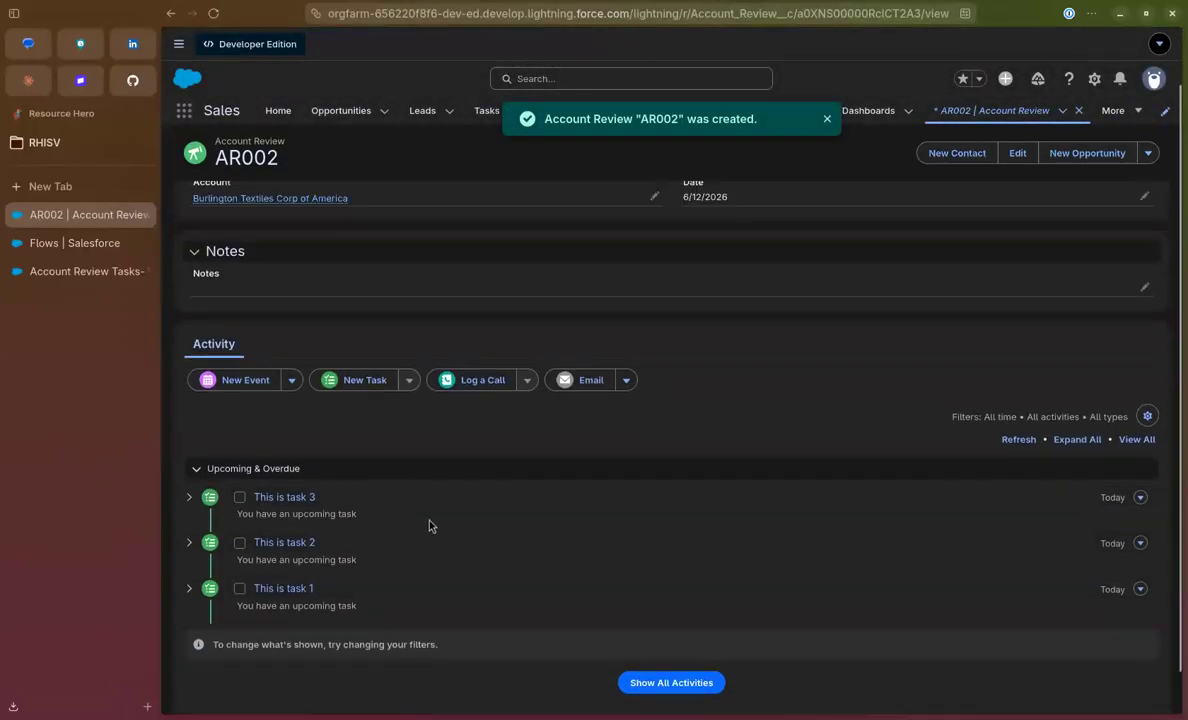
scroll(655, 499, "up", 1)
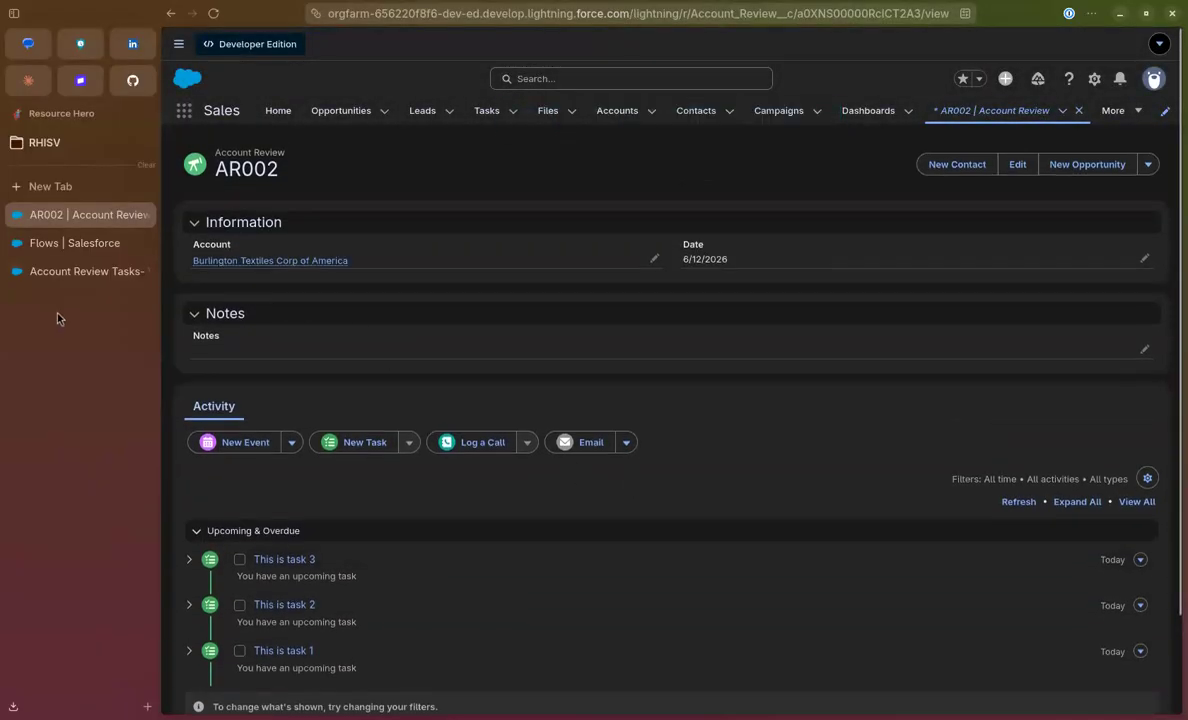
Back in the flow, add a fourth row to the Add Task Subject assignment with variable TaskSubjects and operator Add
left_click(62, 273)
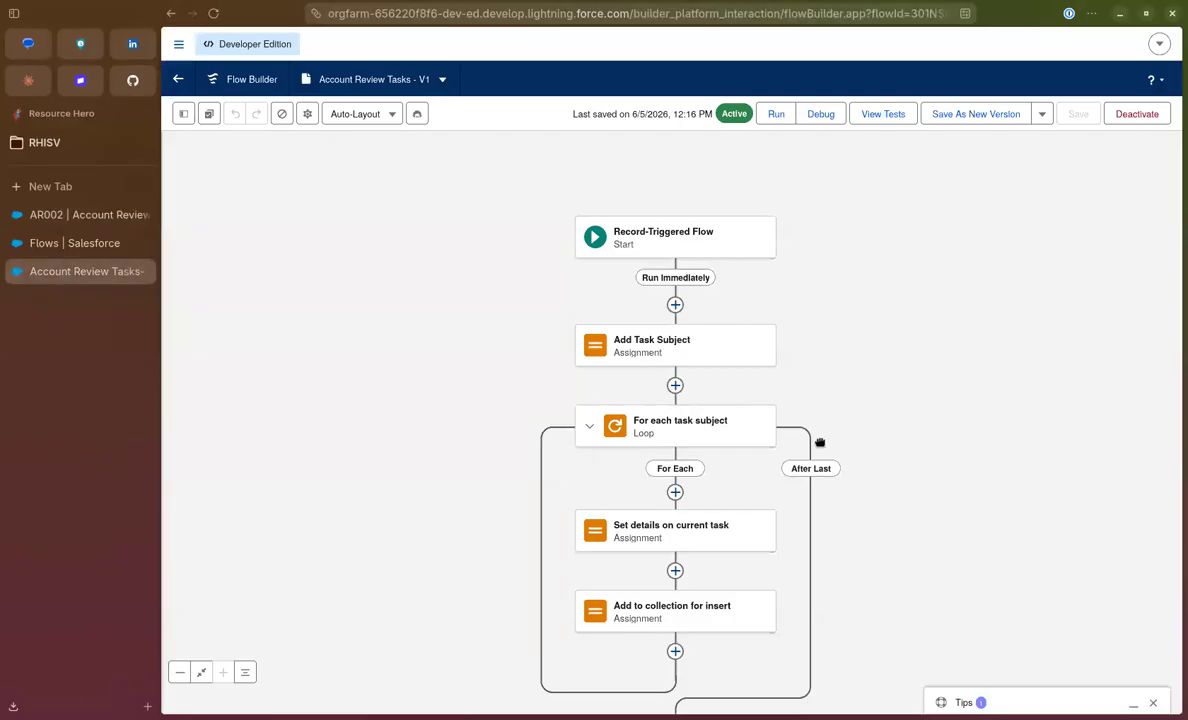
scroll(819, 442, "down", 2)
scroll(716, 297, "up", 1)
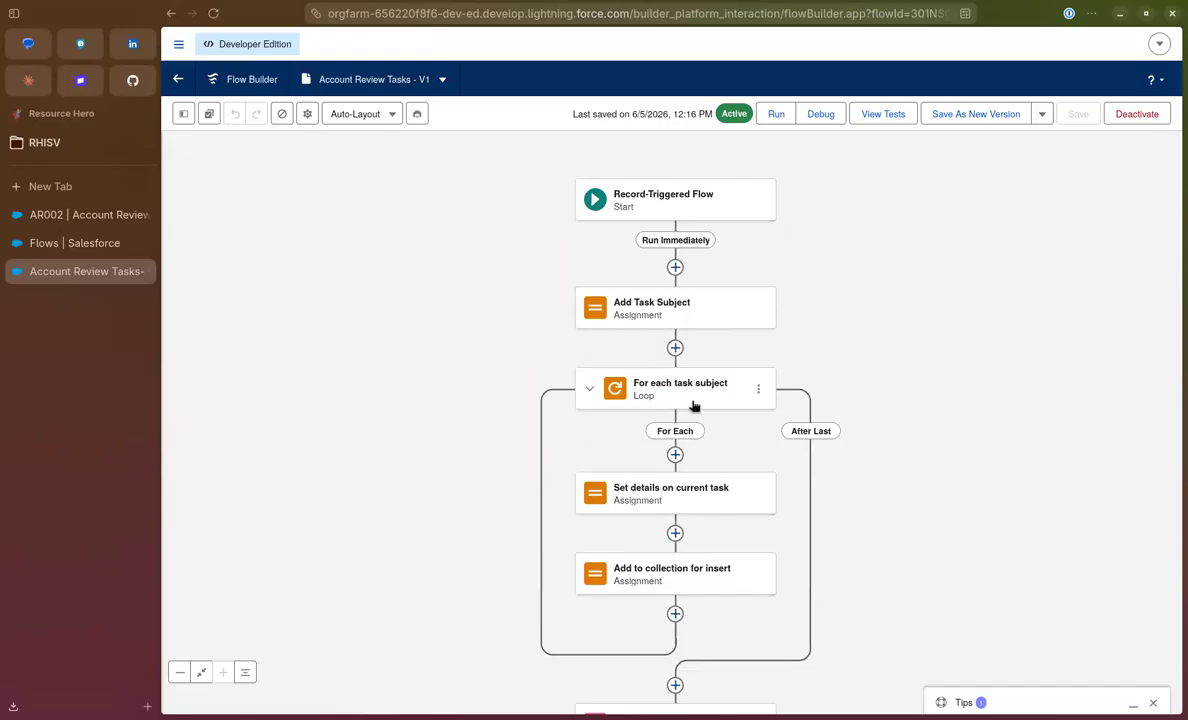
left_click(687, 310)
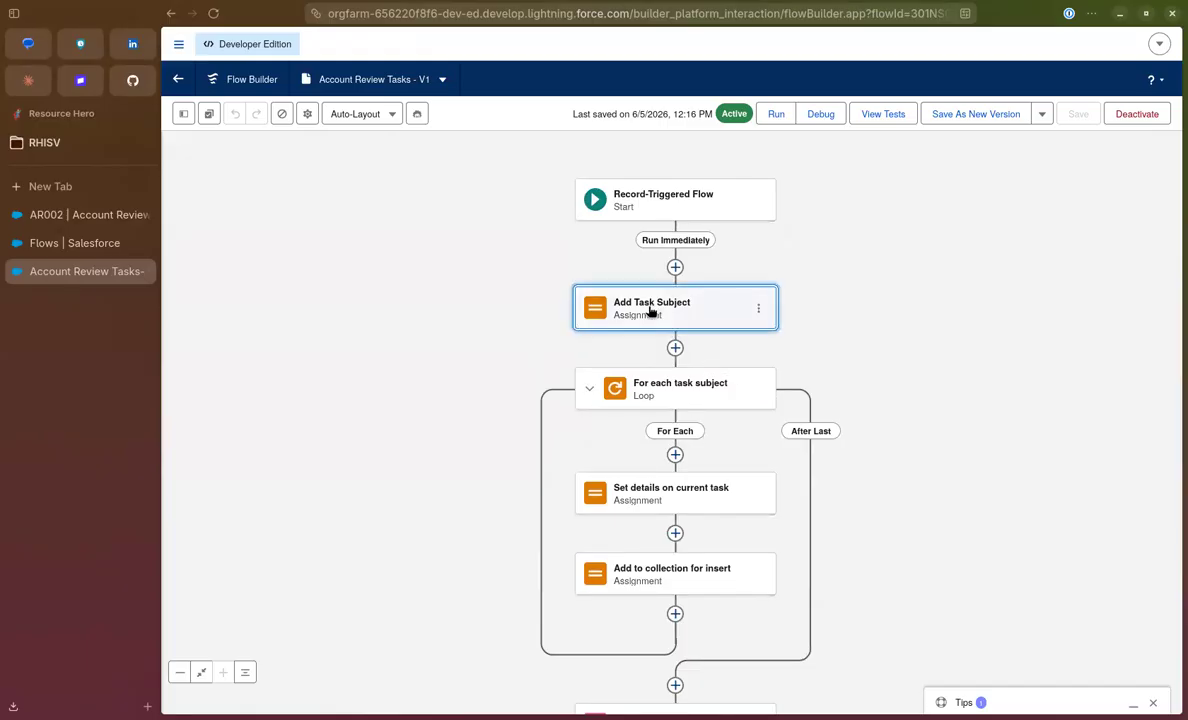
left_click(705, 493)
left_click(706, 503)
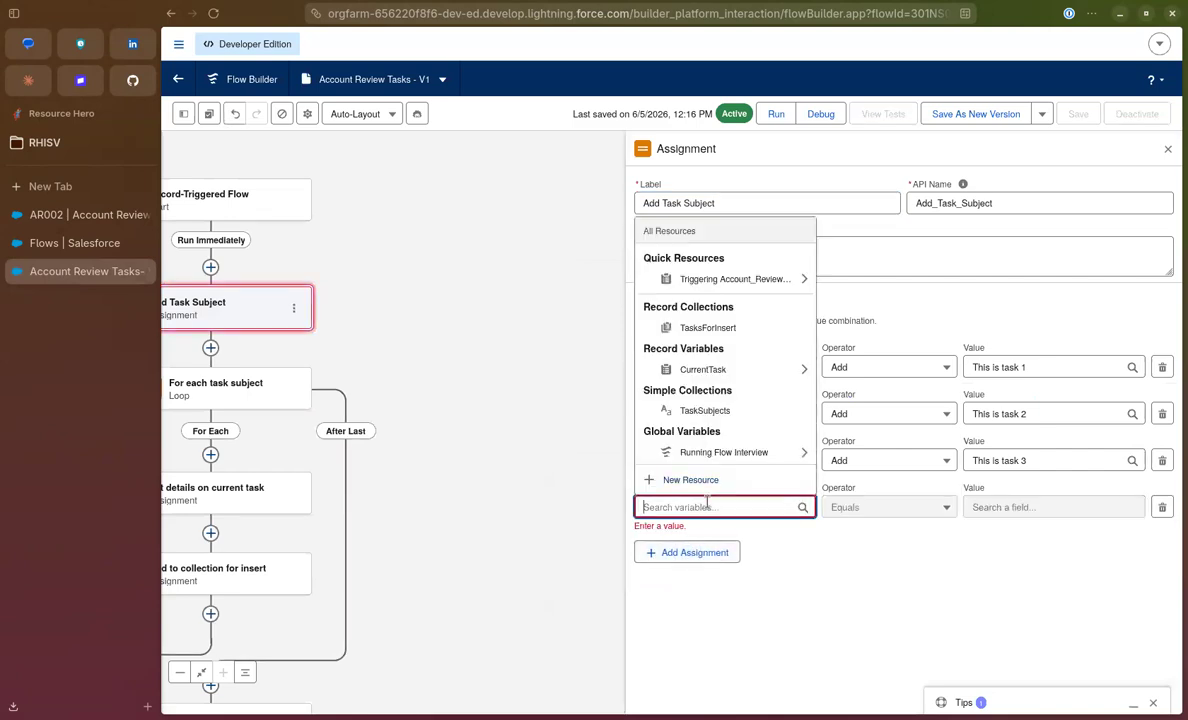
left_click(705, 410)
left_click(903, 510)
left_click(860, 301)
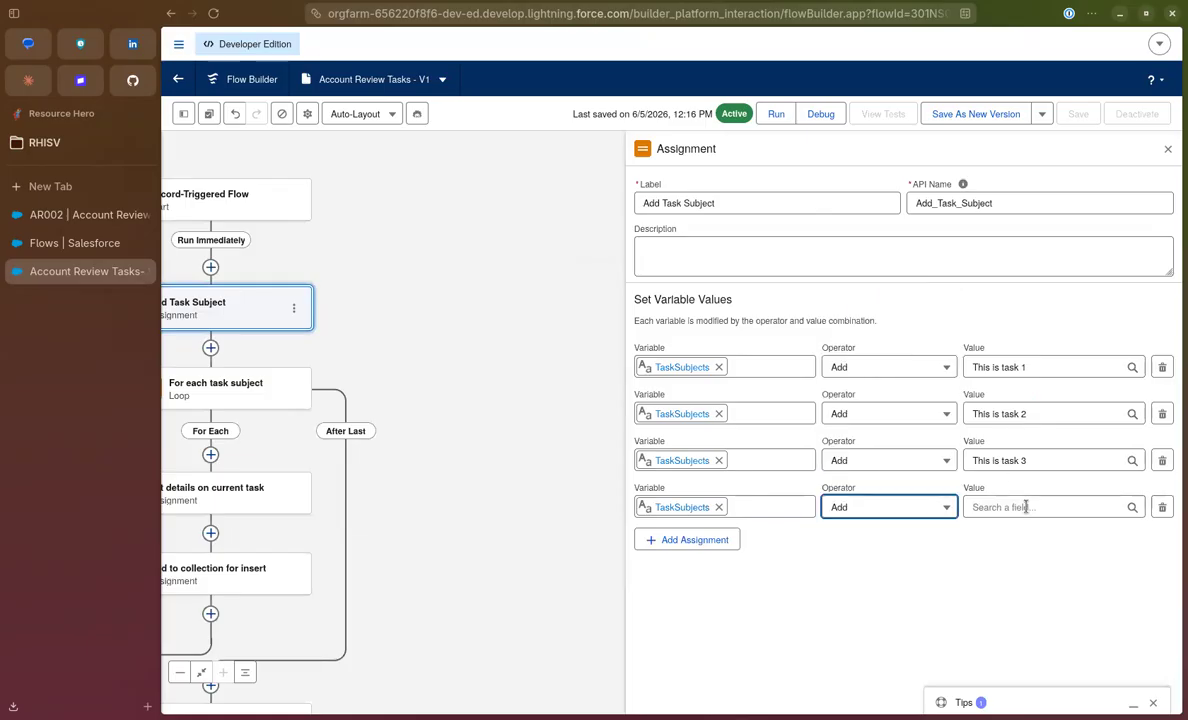
Set the fourth TaskSubjects row's value to "This is task 4"
left_click(1015, 510)
type("This is task")
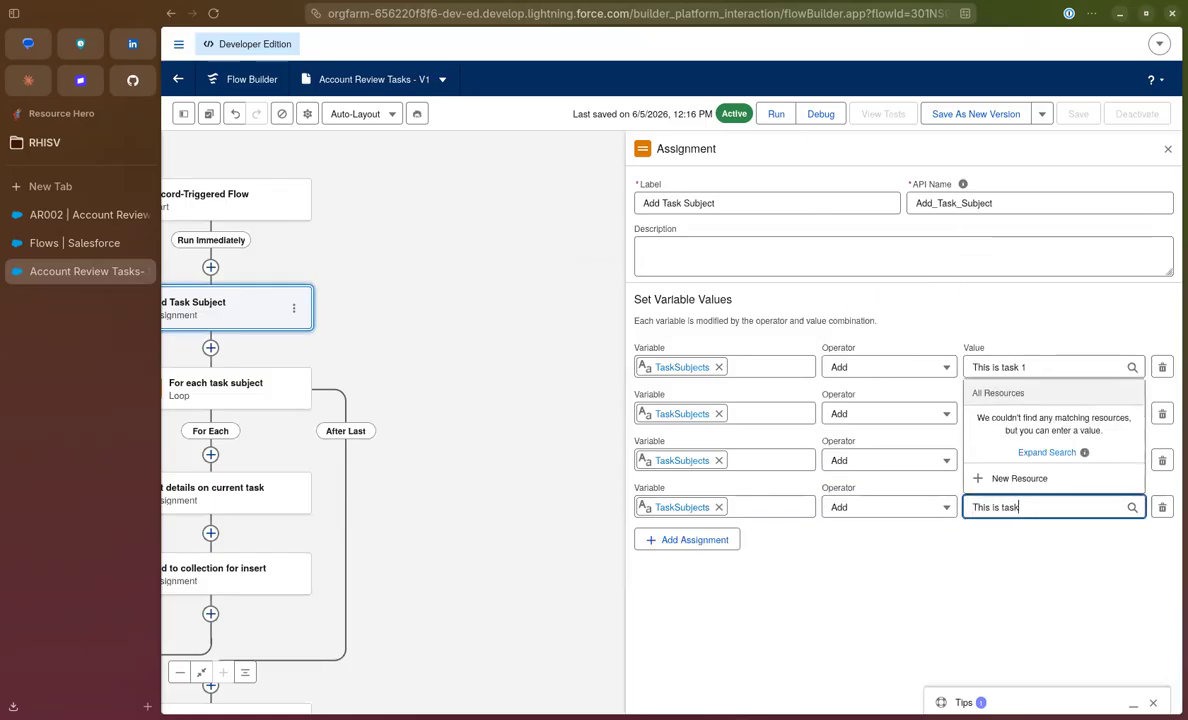
left_click(929, 600)
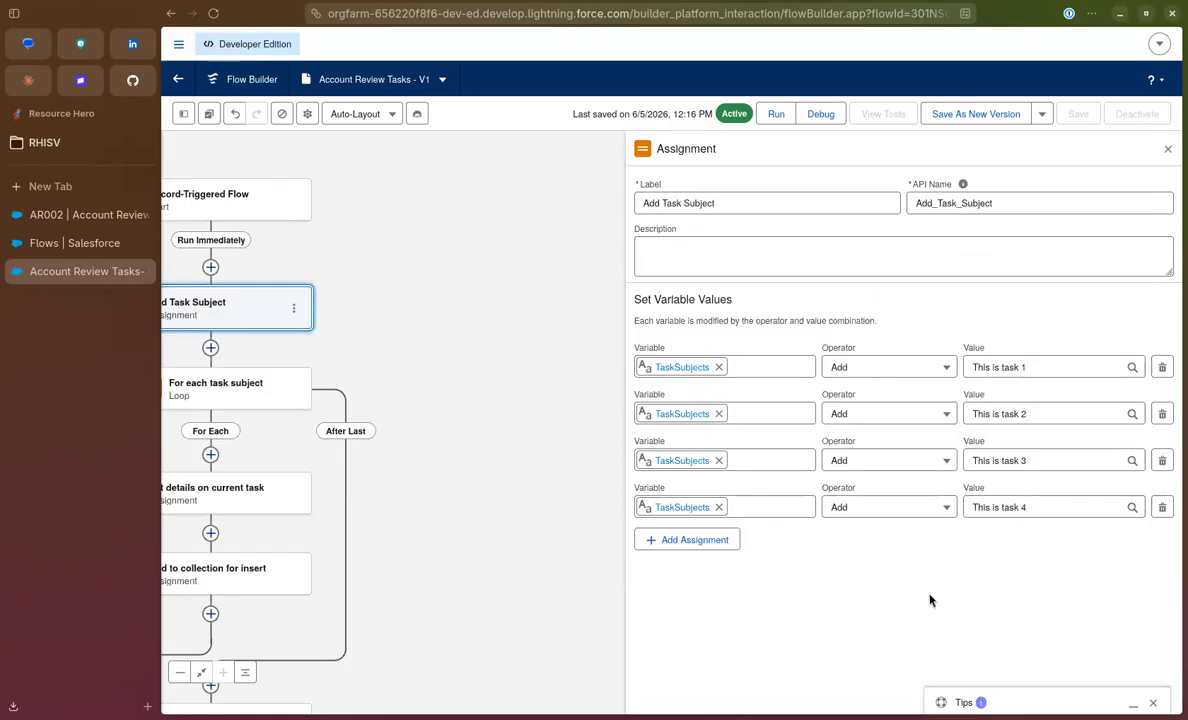
Close the Add Task Subject properties and save the Account Review Tasks flow as a new version
left_click(1167, 150)
left_click(970, 117)
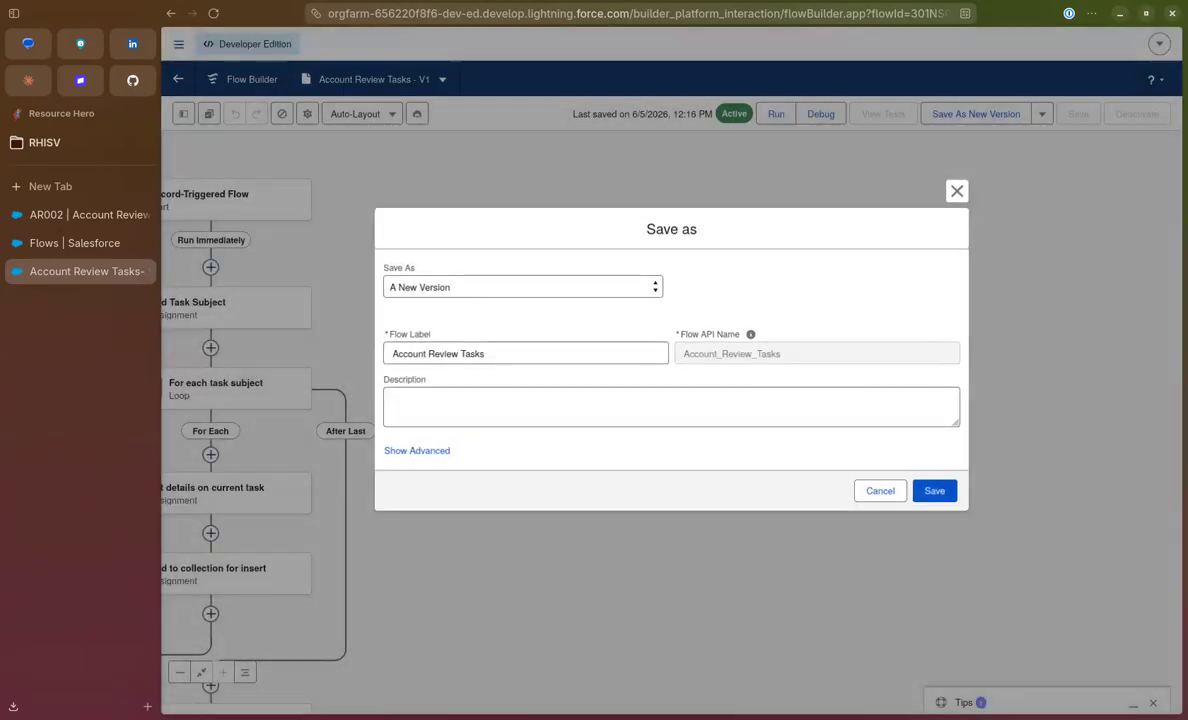
left_click(936, 490)
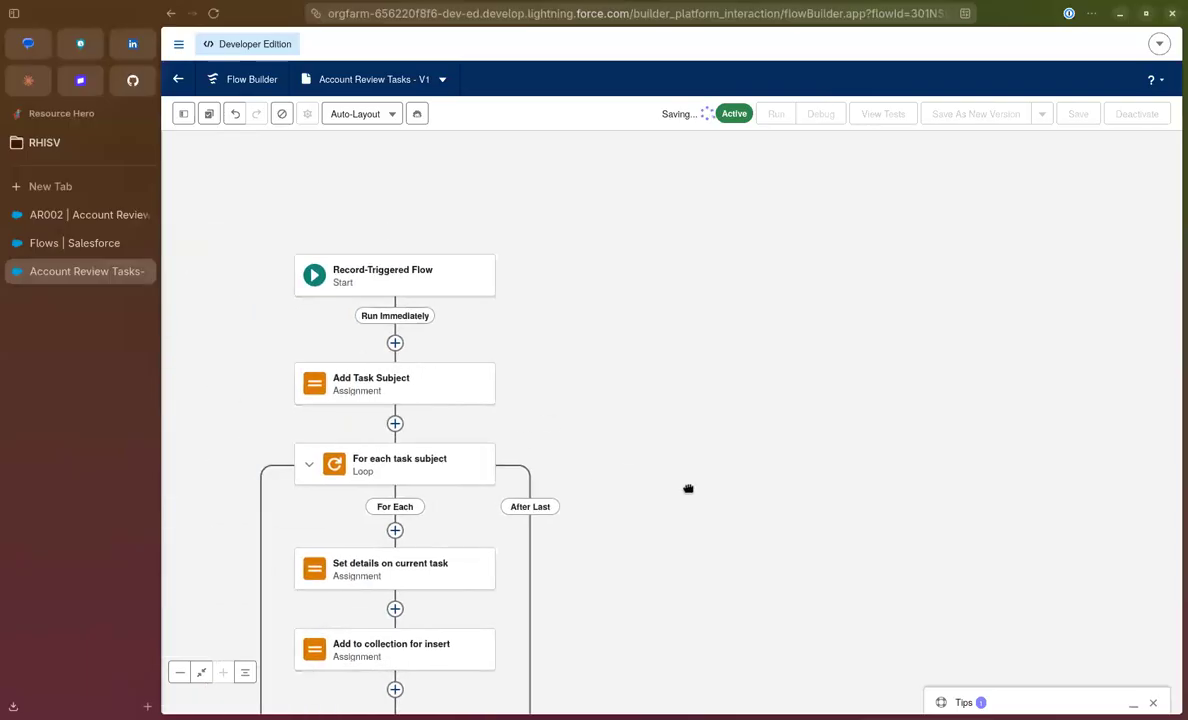